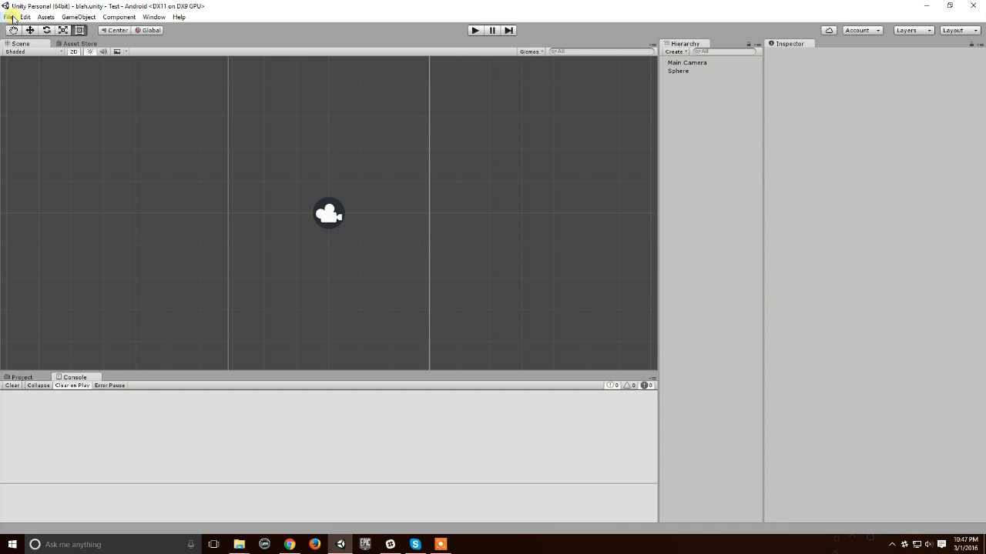
Step: Switch the build platform to Windows Store with the SDK set to Phone 8.1
click(9, 17)
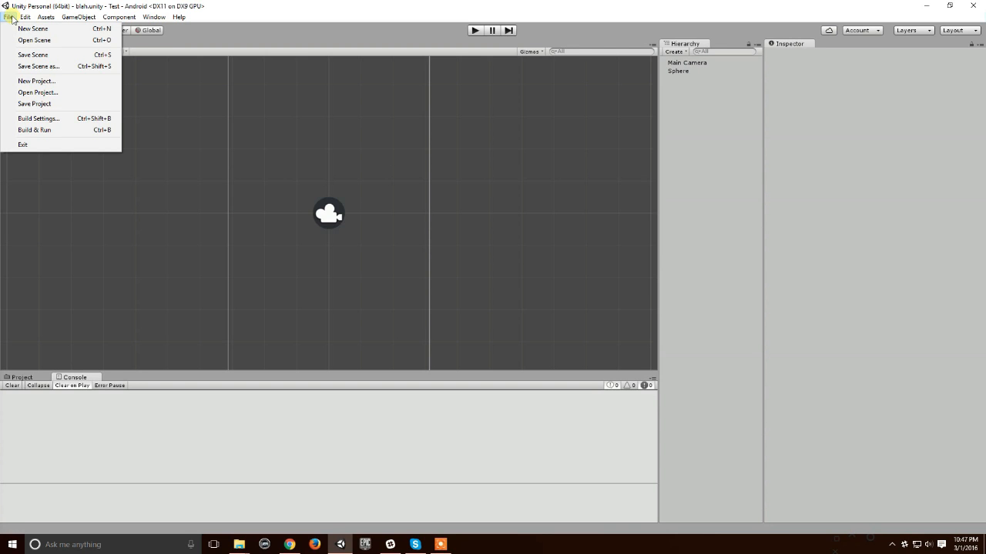
click(54, 121)
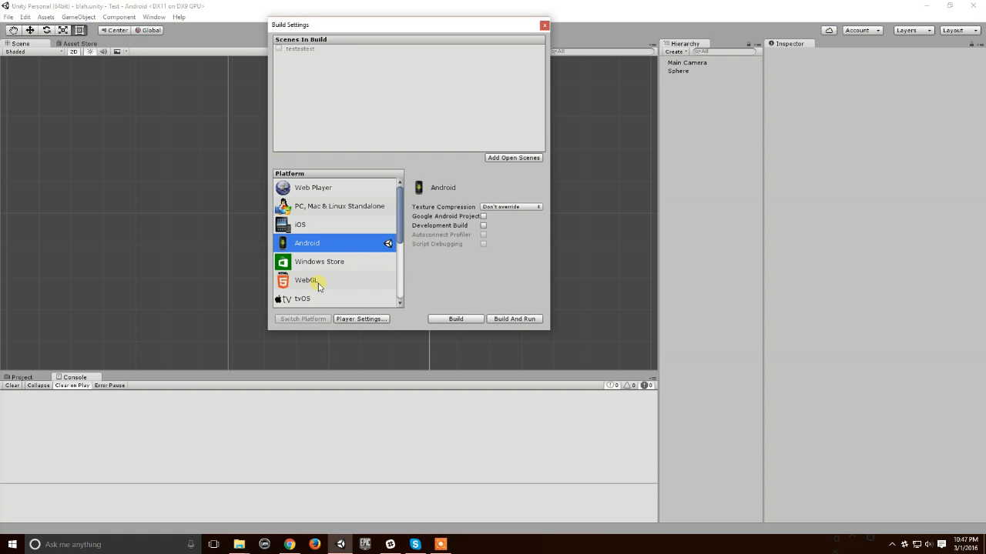
click(343, 265)
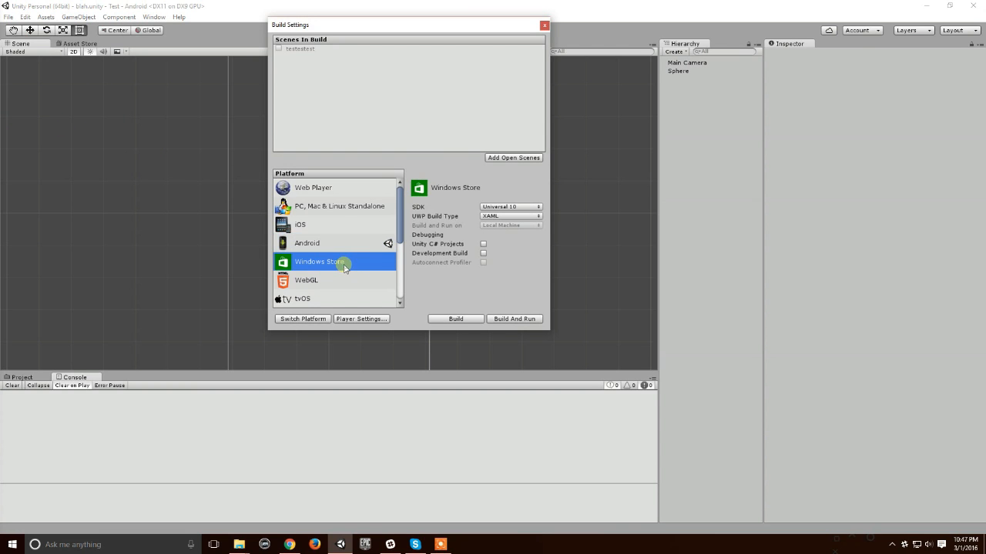
click(506, 206)
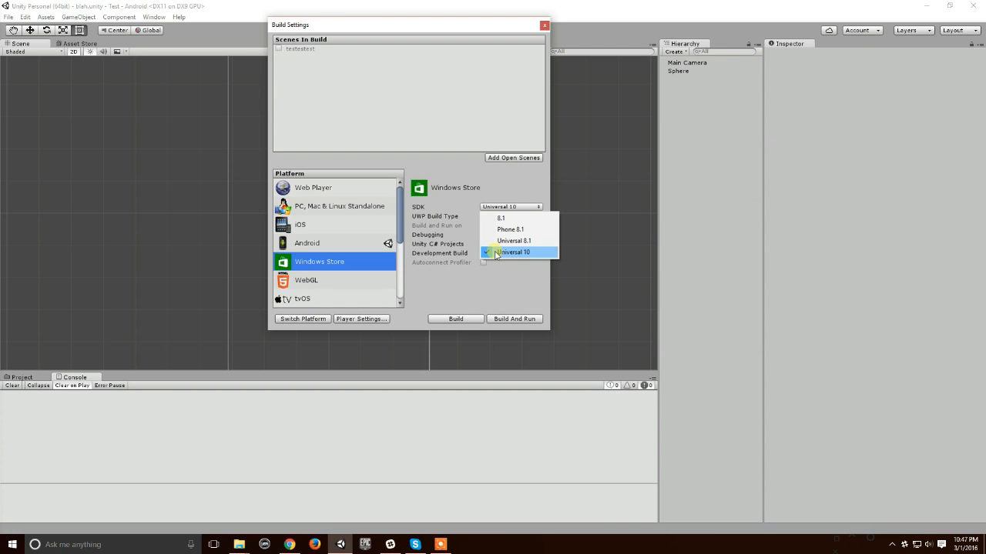
click(508, 229)
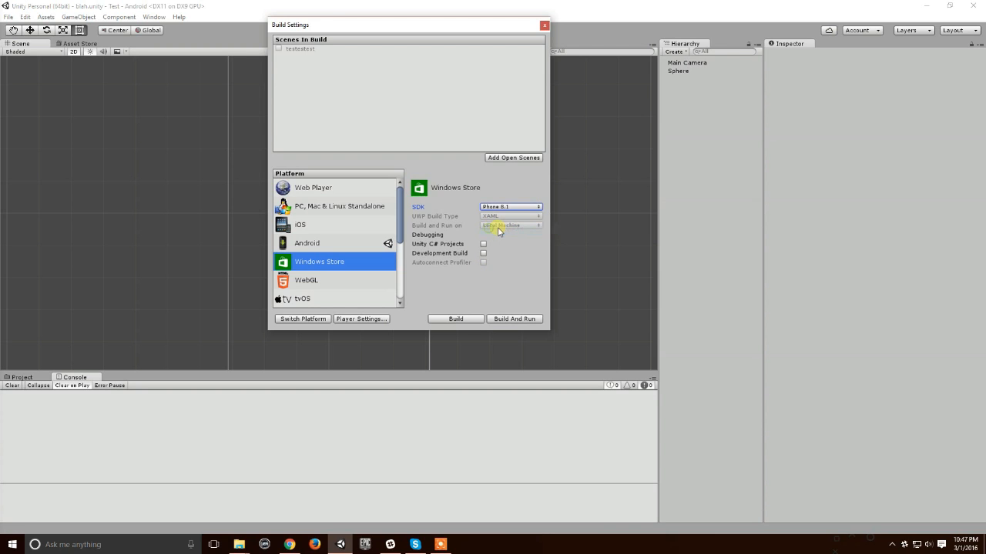
click(307, 319)
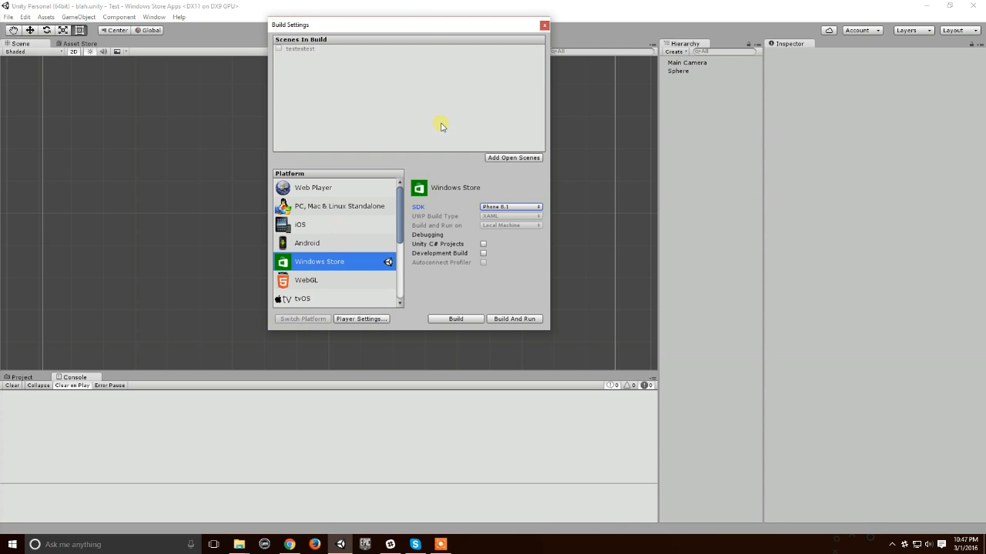
Step: Open the player settings and review the Windows Store resolution and presentation options
drag(431, 25, 337, 110)
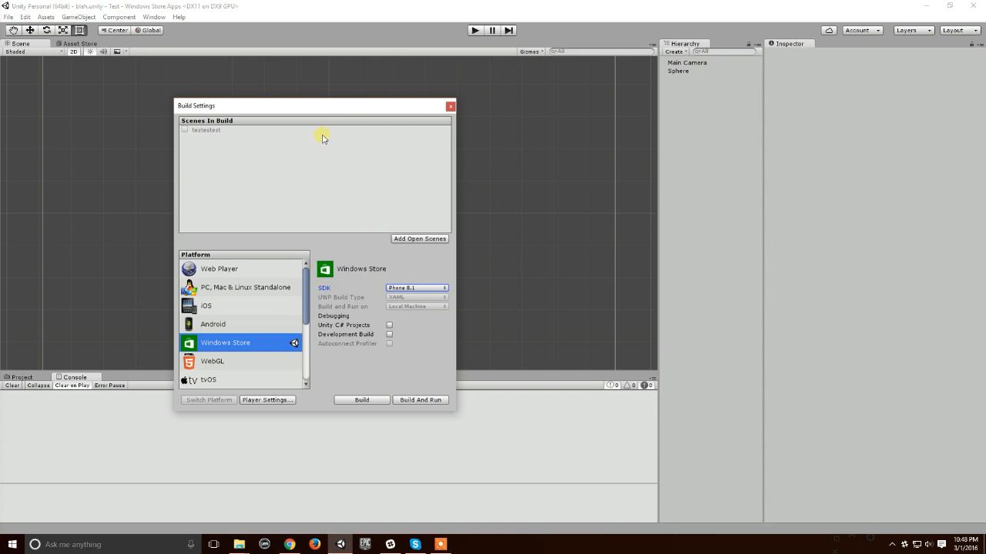
drag(330, 106, 277, 69)
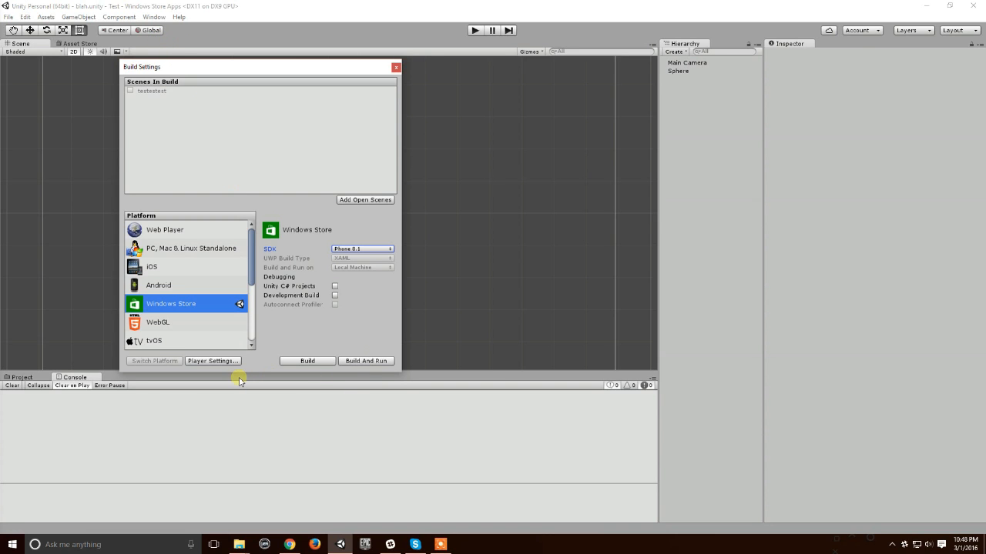
drag(244, 71, 226, 68)
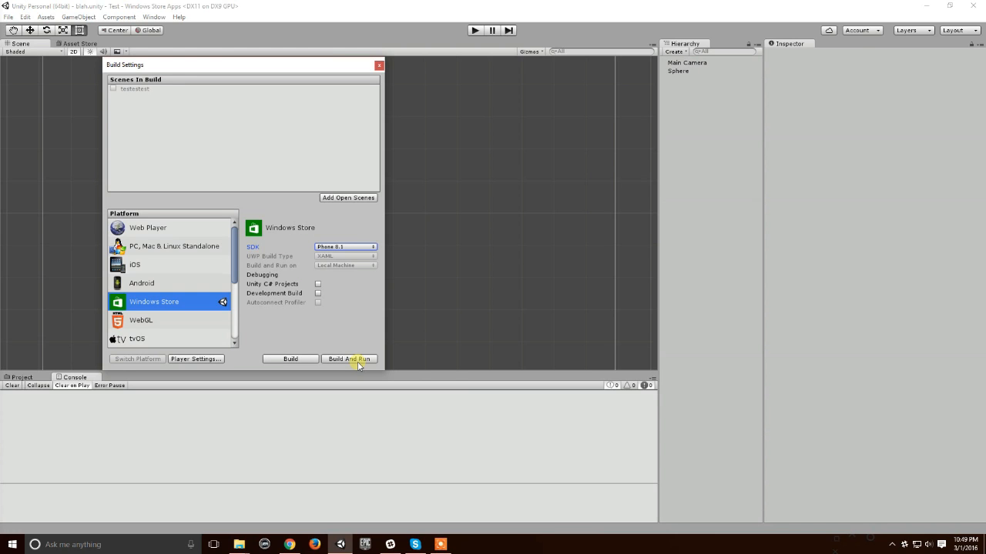
click(196, 359)
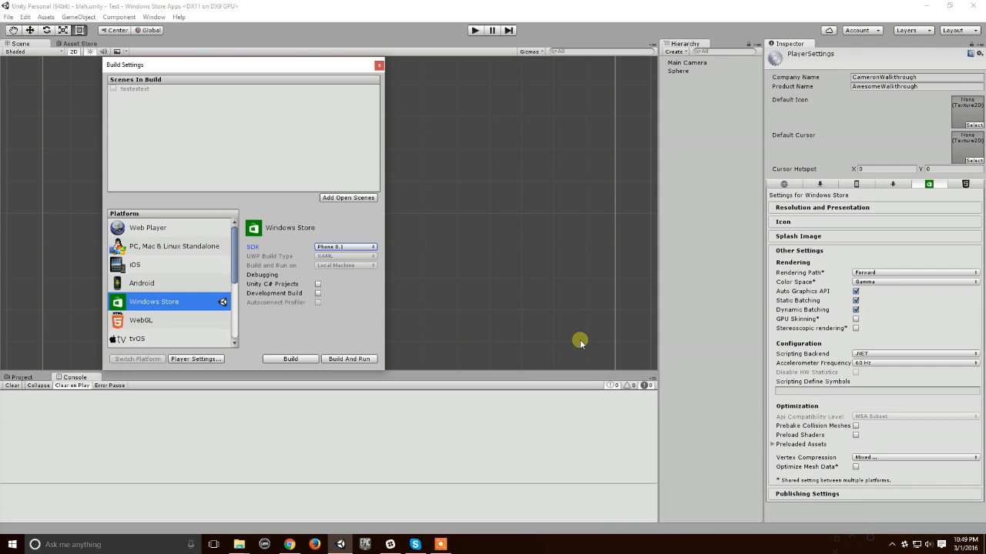
click(830, 208)
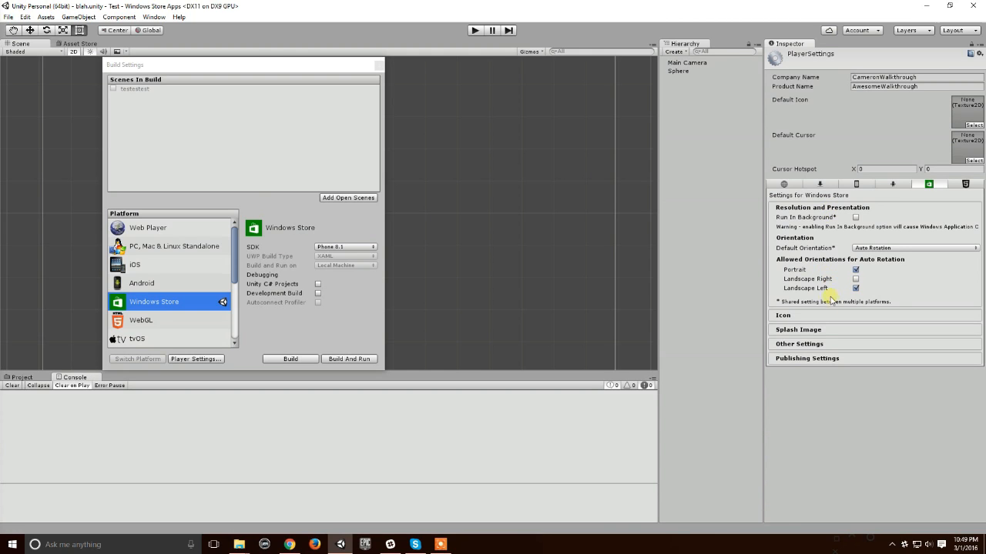
click(830, 208)
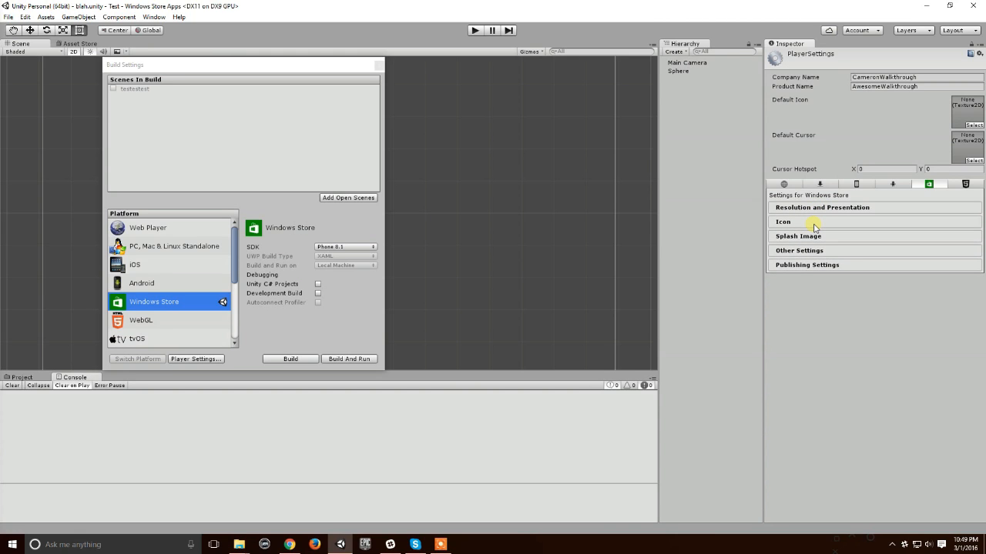
Step: Set the tile's short name to "blah blah" in the Windows Store icon settings
click(814, 225)
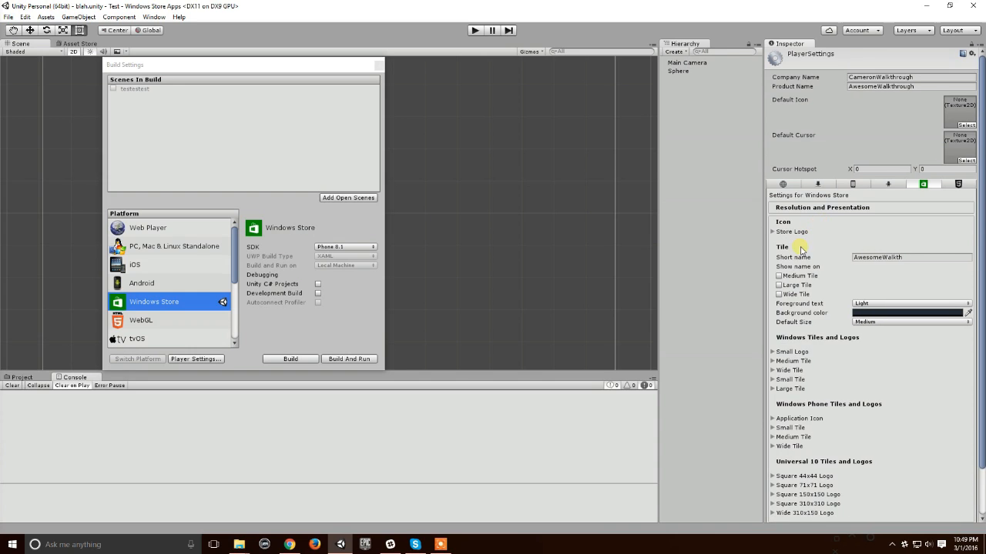
click(909, 260)
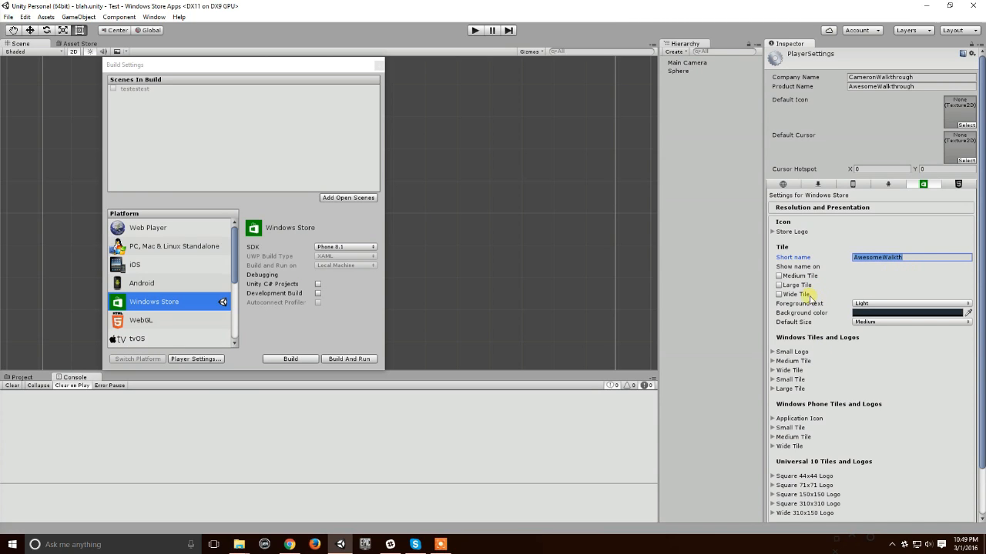
click(868, 260)
drag(906, 263, 851, 260)
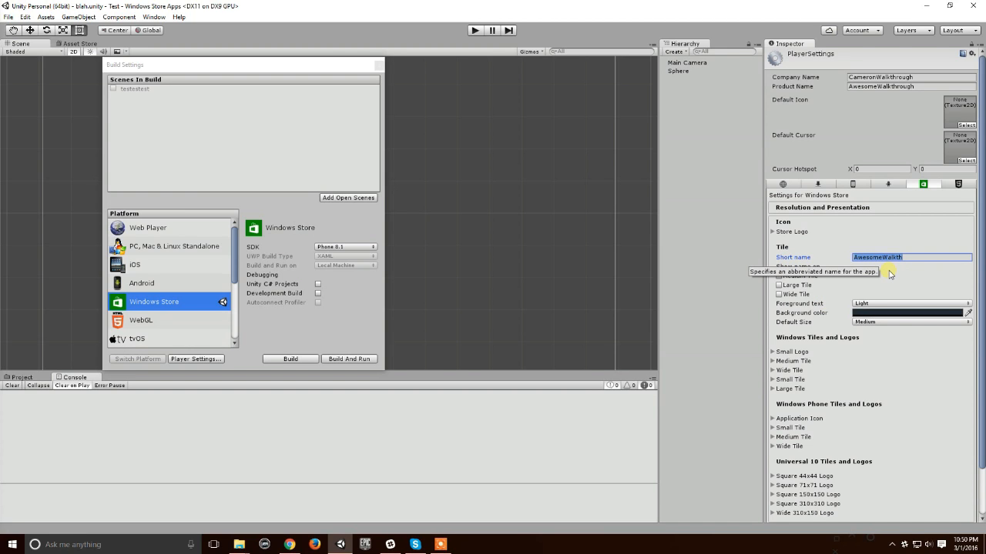
click(914, 258)
drag(878, 262, 816, 275)
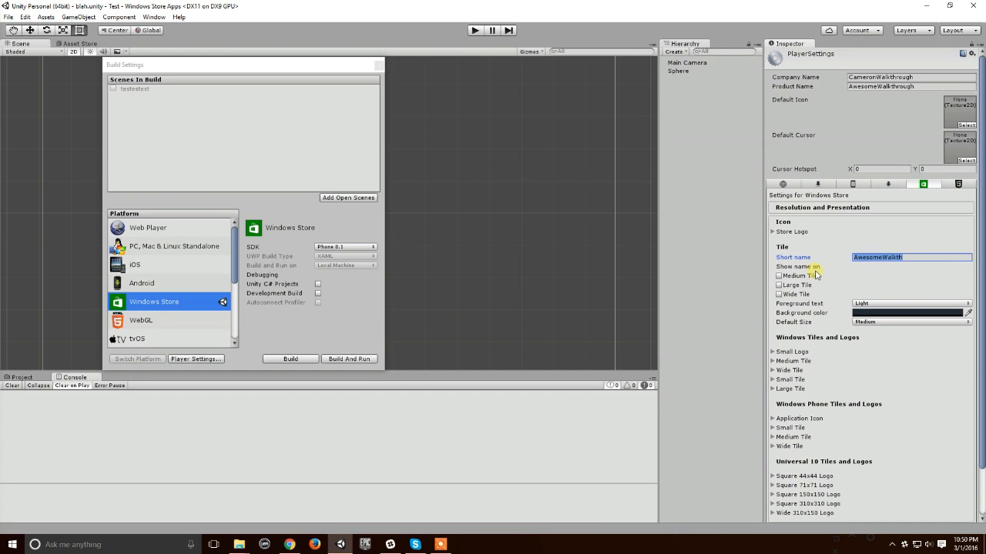
key(BackSpace)
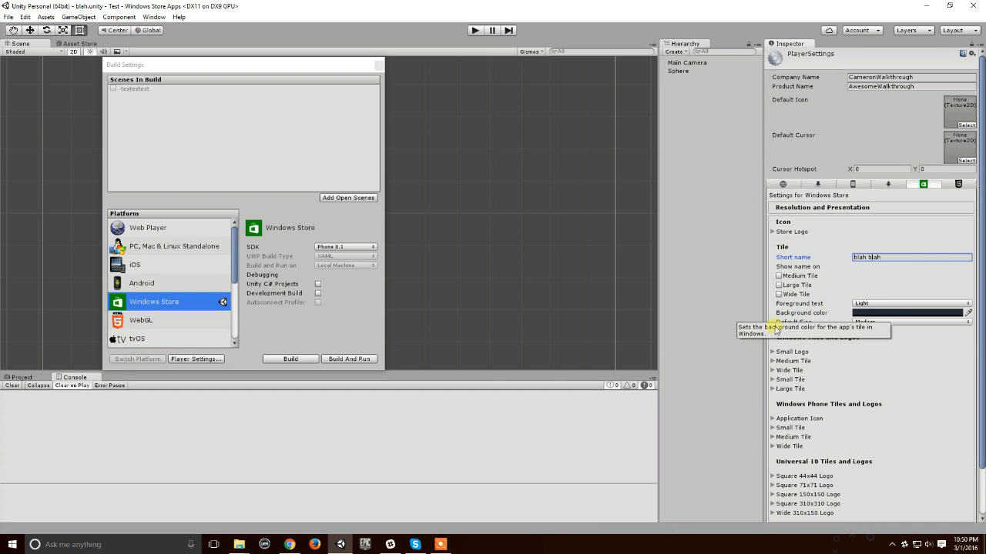
Step: Expand the Small Logo, Medium Tile, Wide Tile, Small Tile and Large Tile groups under Windows Tiles and Logos
scroll(777, 329, down, 3)
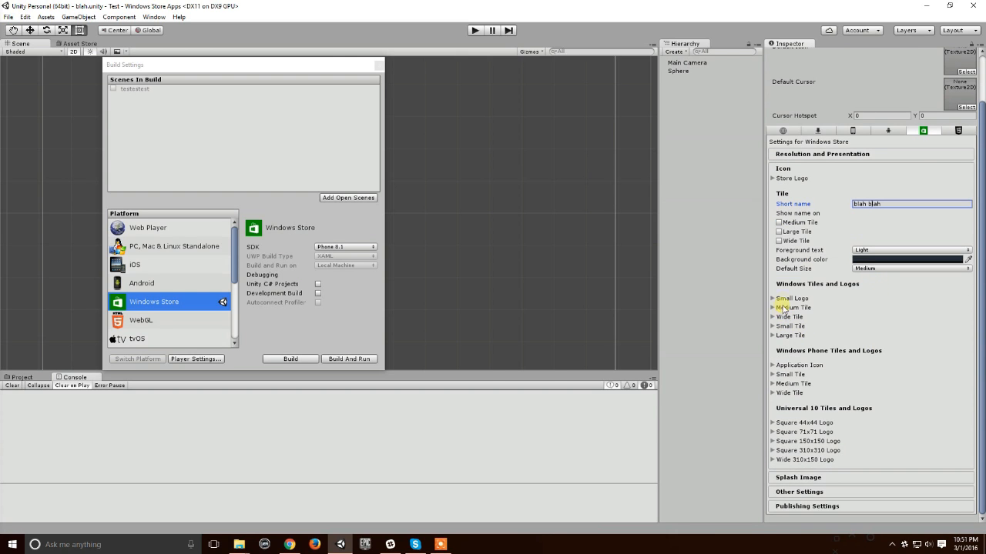
click(773, 299)
scroll(773, 304, down, 1)
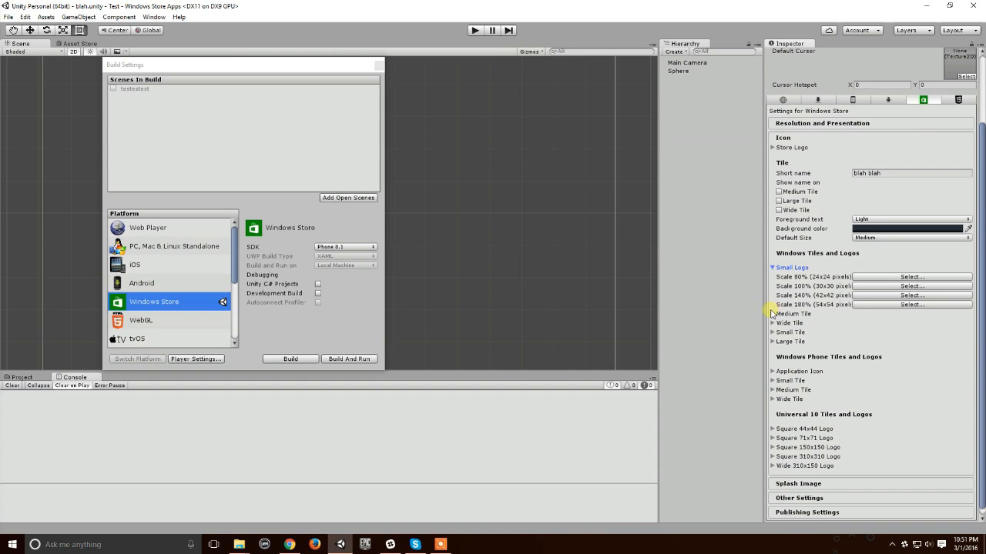
click(772, 314)
scroll(774, 319, down, 1)
click(773, 317)
scroll(770, 338, down, 1)
click(771, 332)
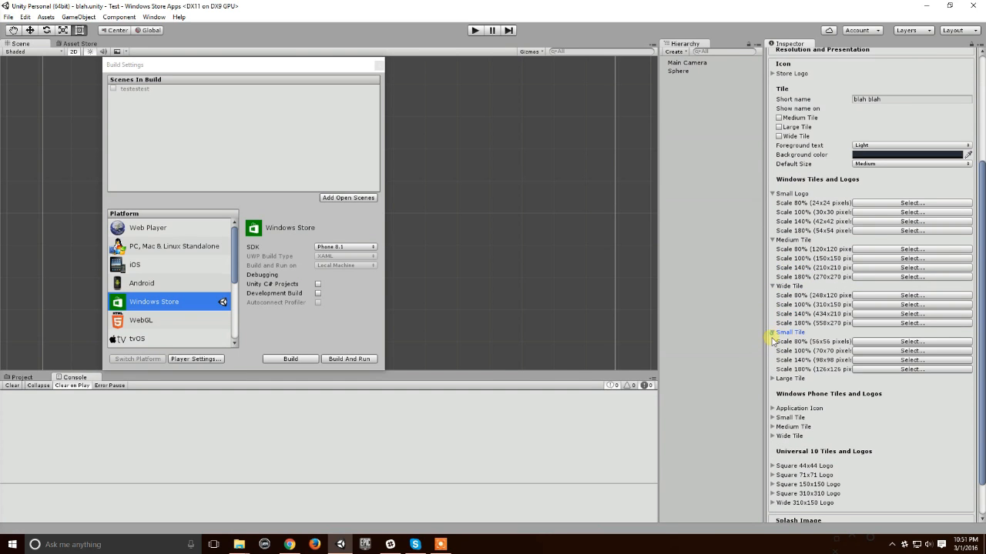
click(773, 378)
Step: Expand the Application Icon, Small Tile, Medium Tile and Wide Tile groups under Windows Phone Tiles and Logos
scroll(776, 378, down, 2)
click(773, 365)
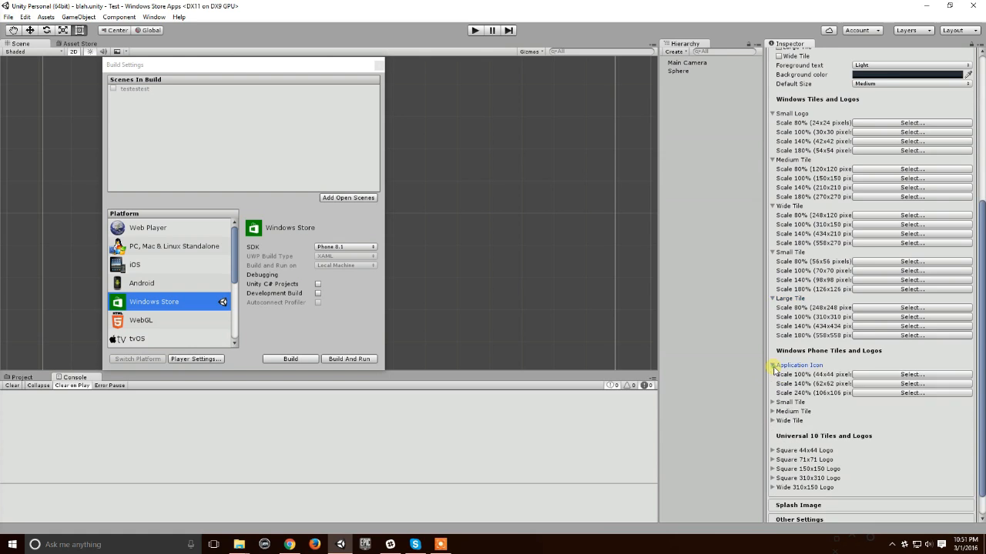
scroll(774, 368, down, 1)
click(772, 374)
scroll(775, 375, down, 1)
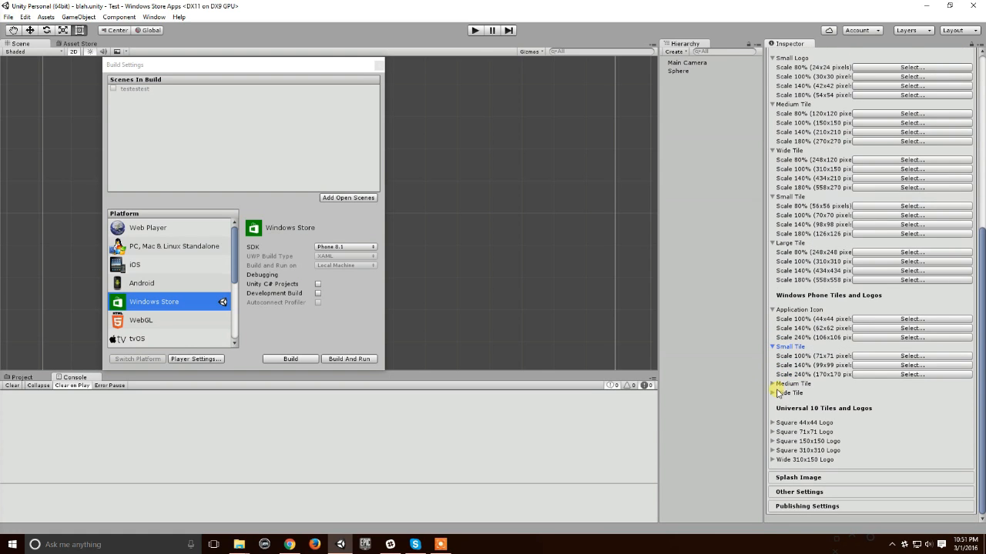
click(773, 384)
scroll(777, 384, down, 1)
click(773, 393)
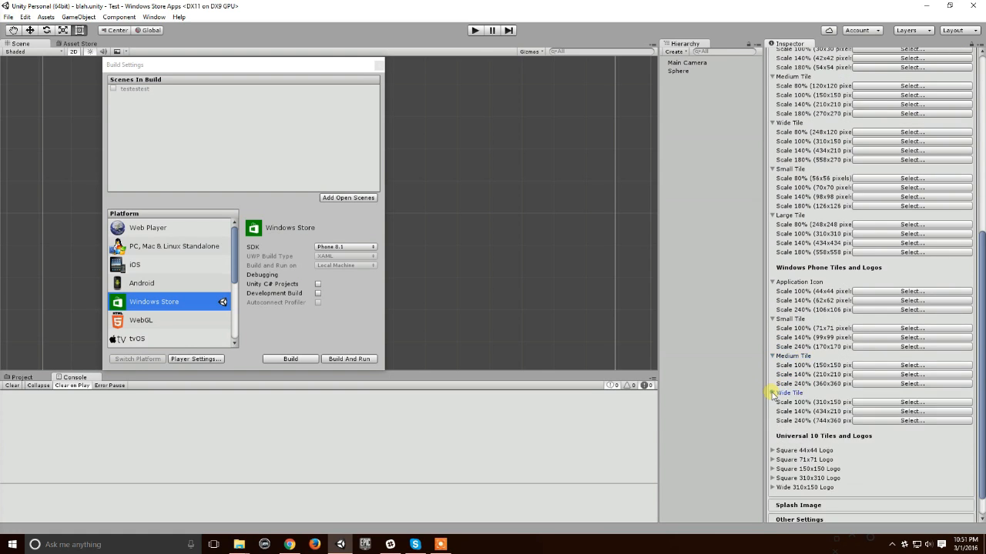
Step: Expand all five square and wide logo groups under Universal 10 Tiles and Logos
scroll(775, 393, down, 1)
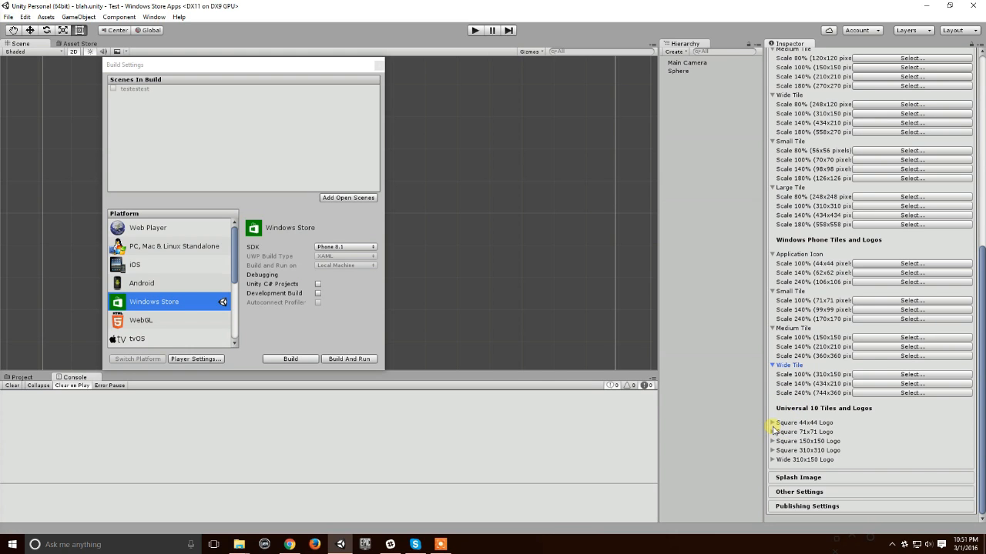
click(773, 426)
click(774, 432)
click(772, 442)
click(773, 450)
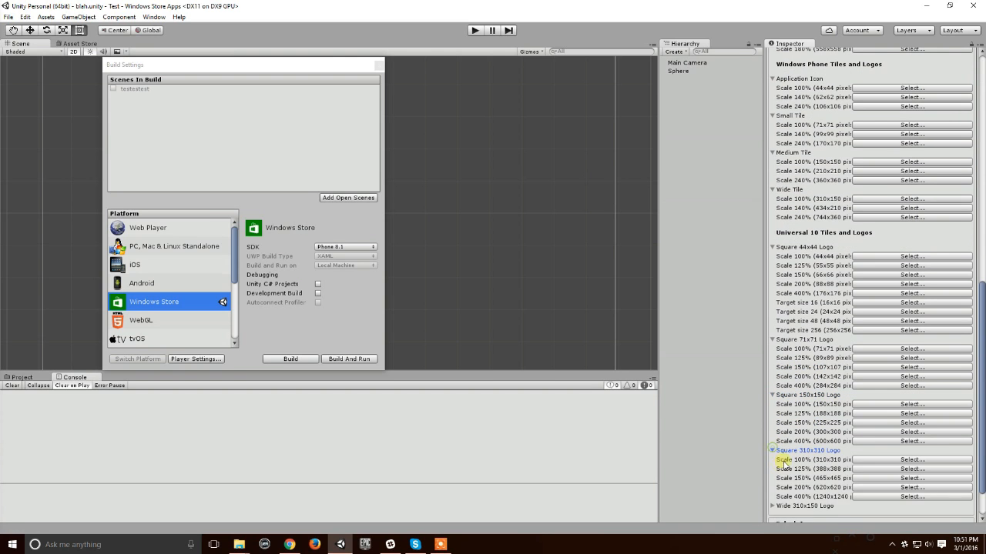
click(773, 459)
Step: Compare the Windows Store icon settings with the Android icon settings, ending on the Windows Store ones
scroll(836, 418, up, 10)
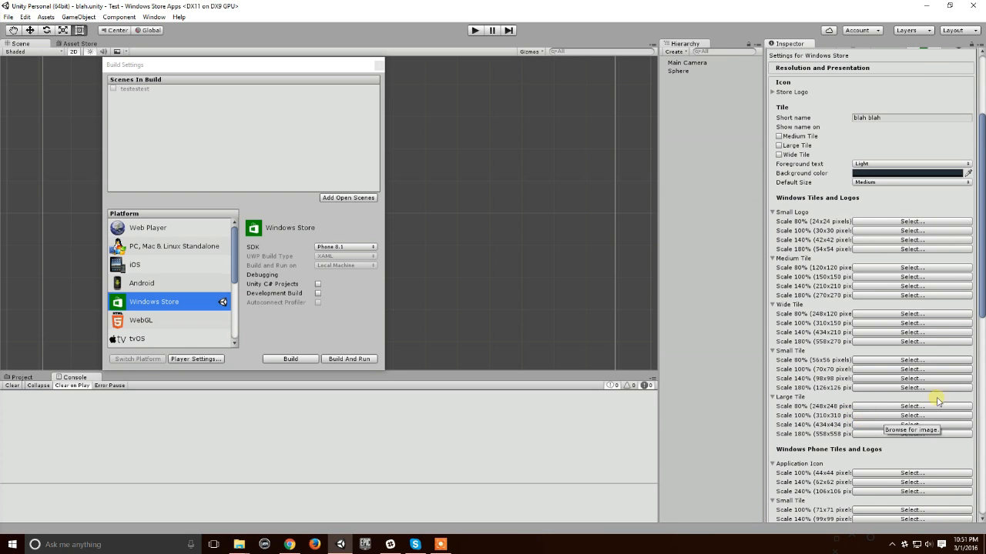
scroll(908, 400, up, 2)
scroll(922, 324, up, 3)
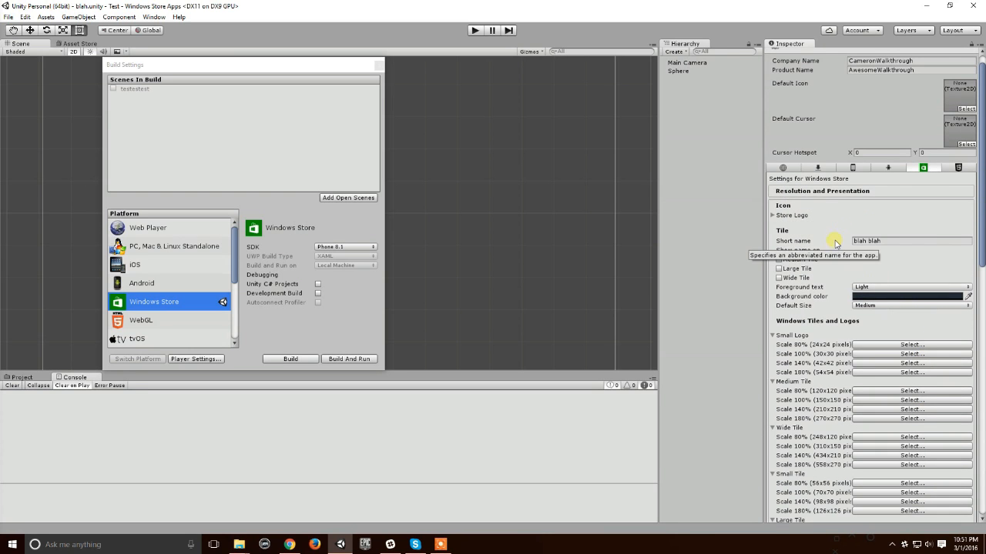
scroll(914, 282, down, 2)
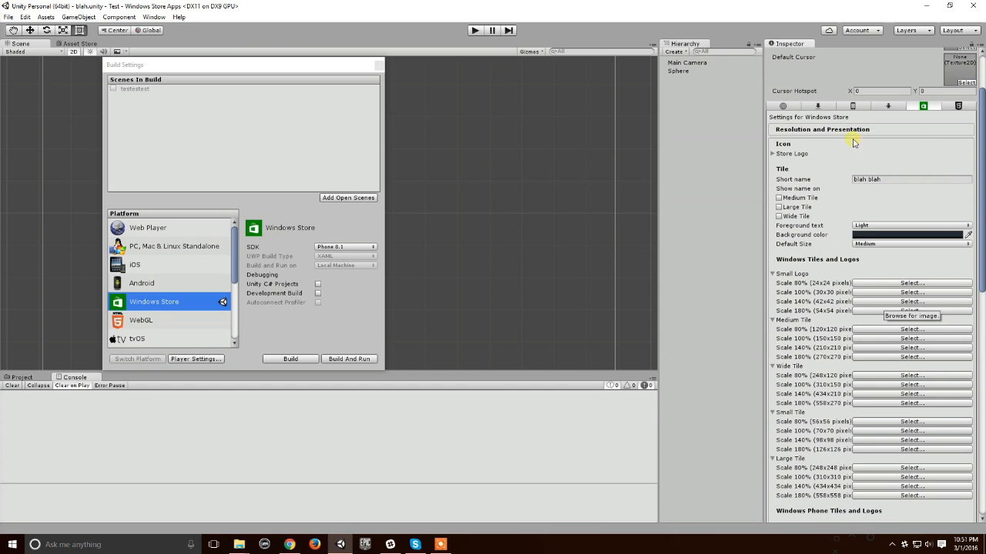
click(888, 105)
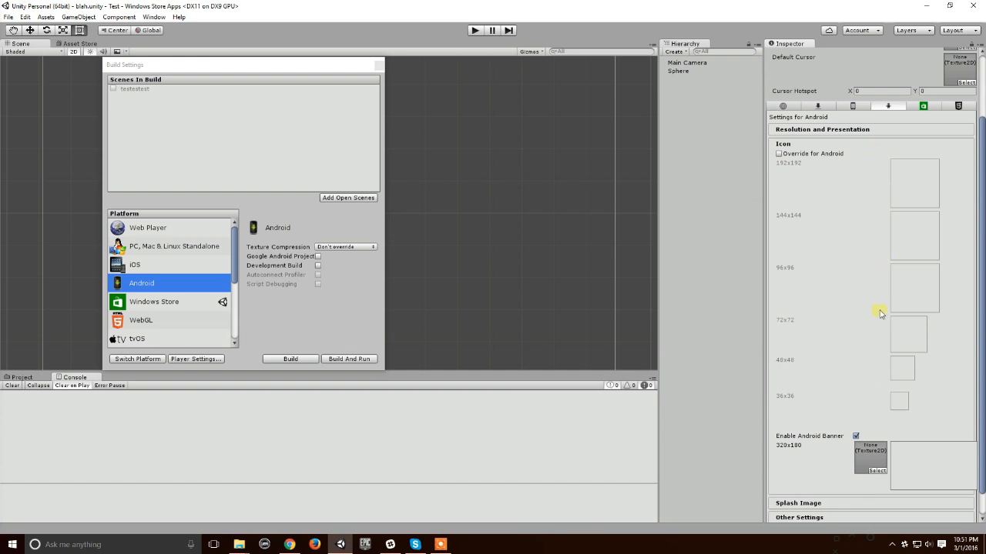
click(923, 106)
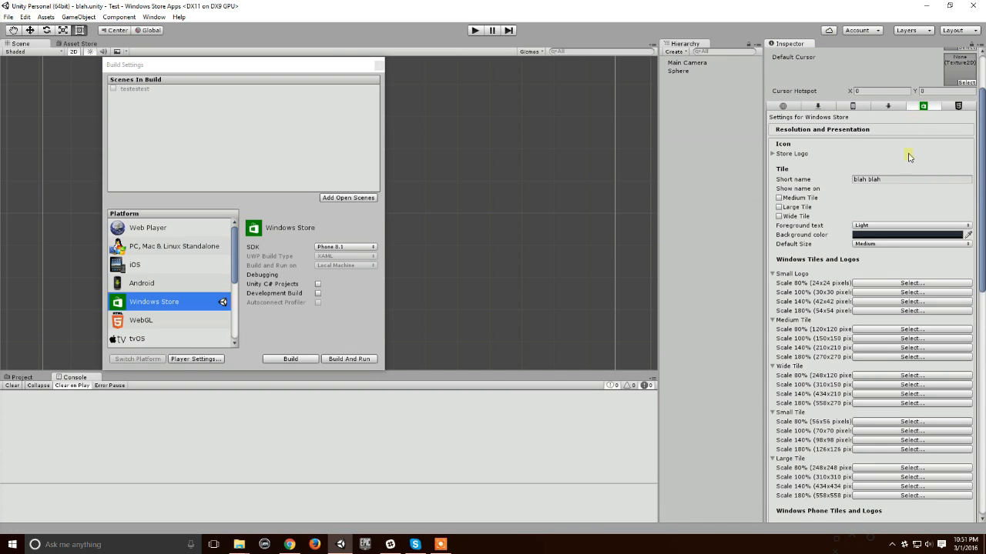
Step: Look through the image sizes for the Windows, Windows Phone and Universal 10 tiles and logos
scroll(878, 335, down, 1)
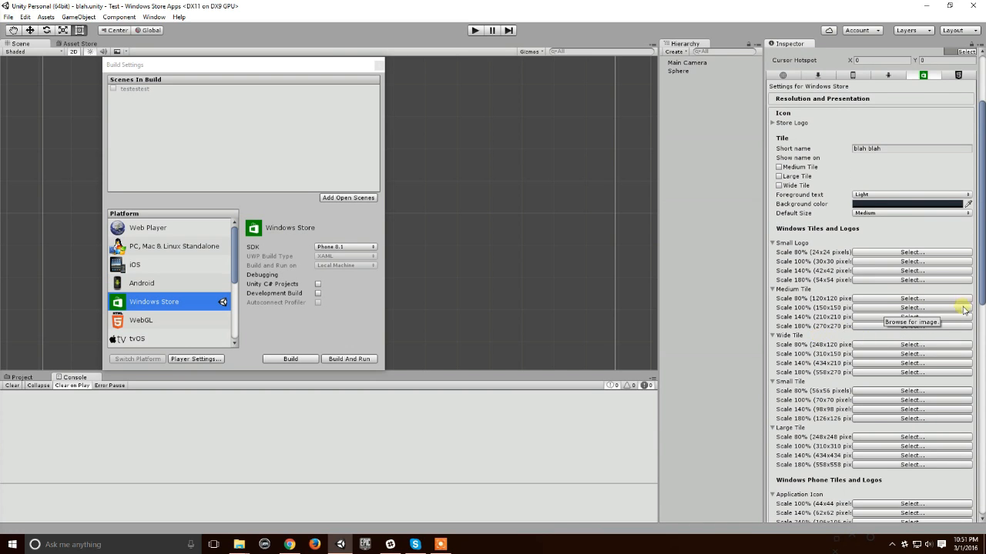
scroll(865, 341, down, 3)
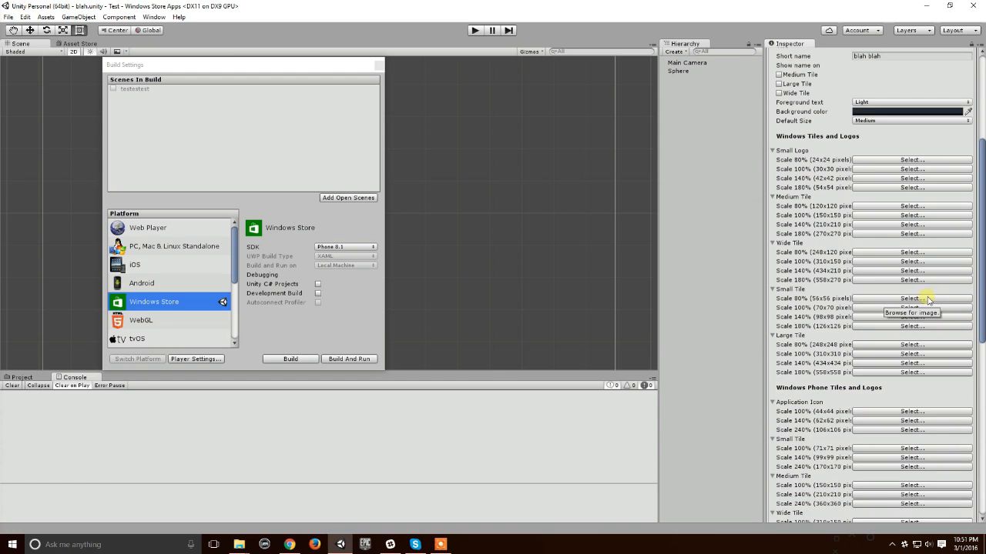
scroll(924, 301, down, 10)
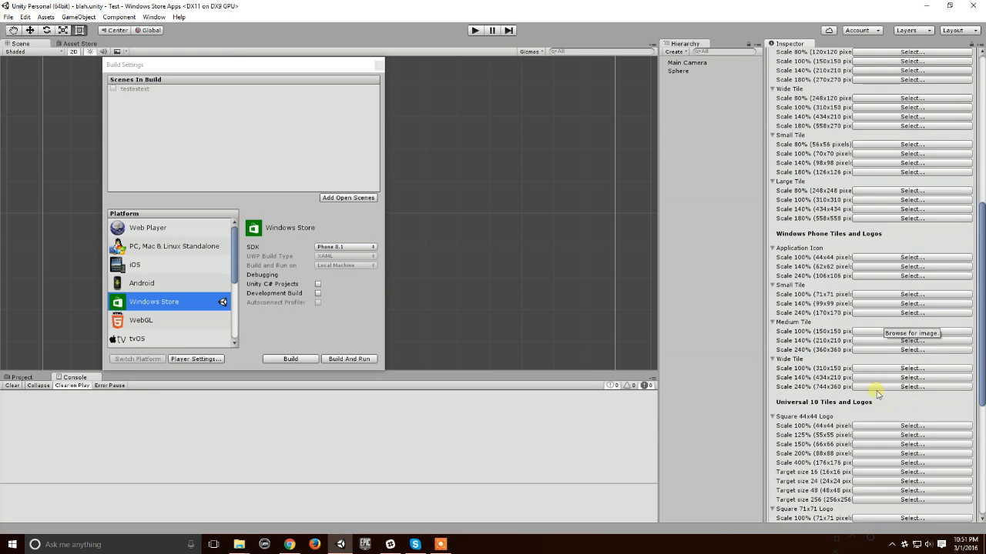
scroll(805, 393, down, 4)
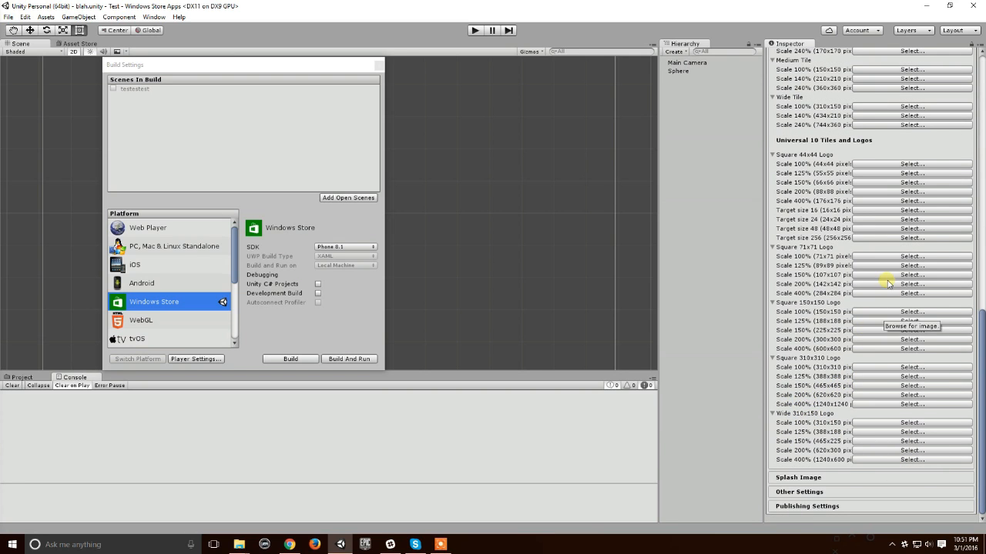
scroll(883, 287, up, 3)
scroll(883, 286, up, 2)
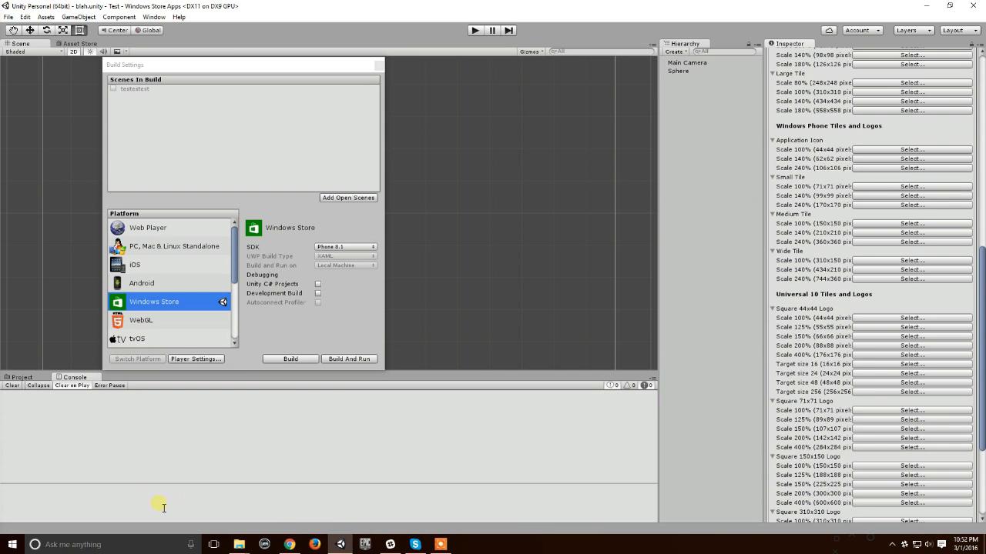
Step: Launch the IconMaker app and bring its window to the front
key(super)
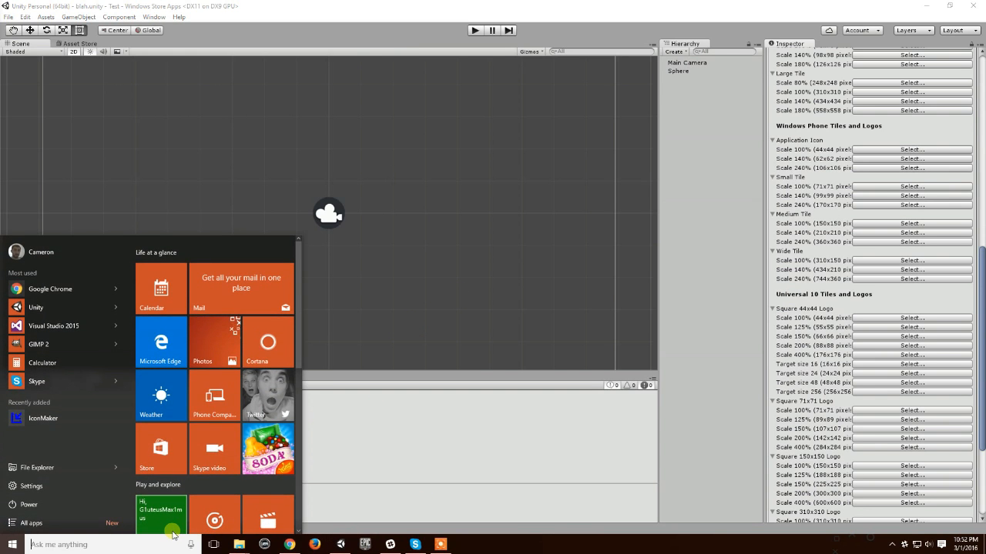
click(63, 419)
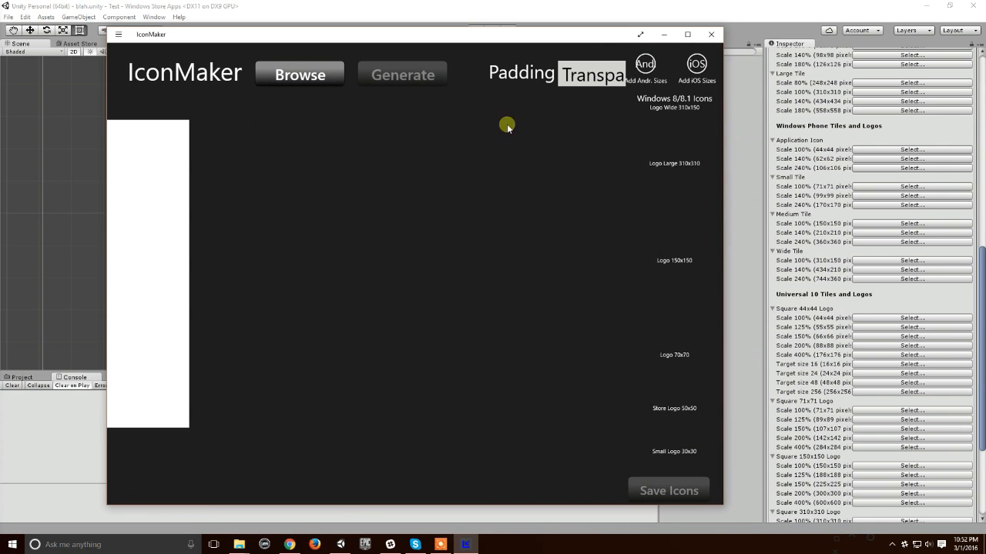
click(662, 35)
mouse_move(289, 544)
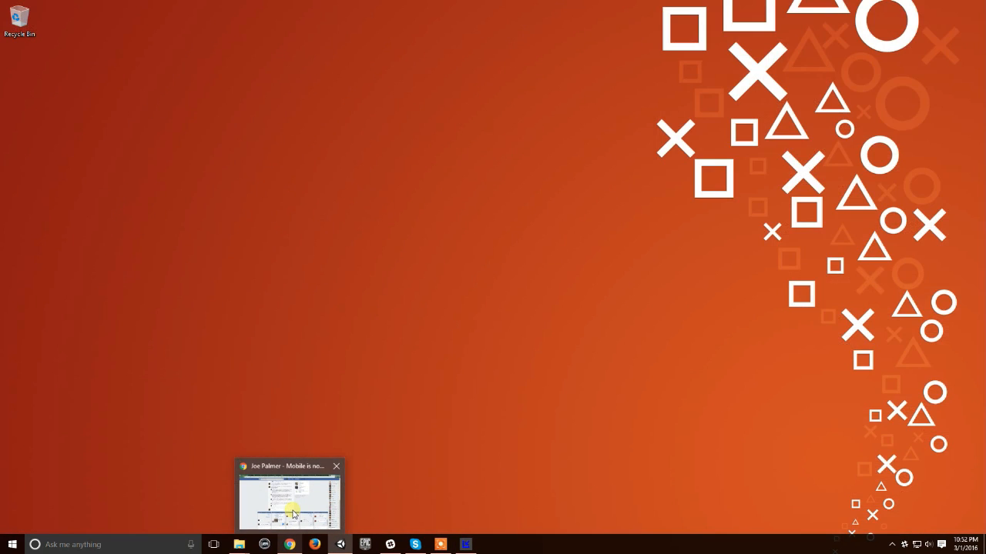
click(293, 509)
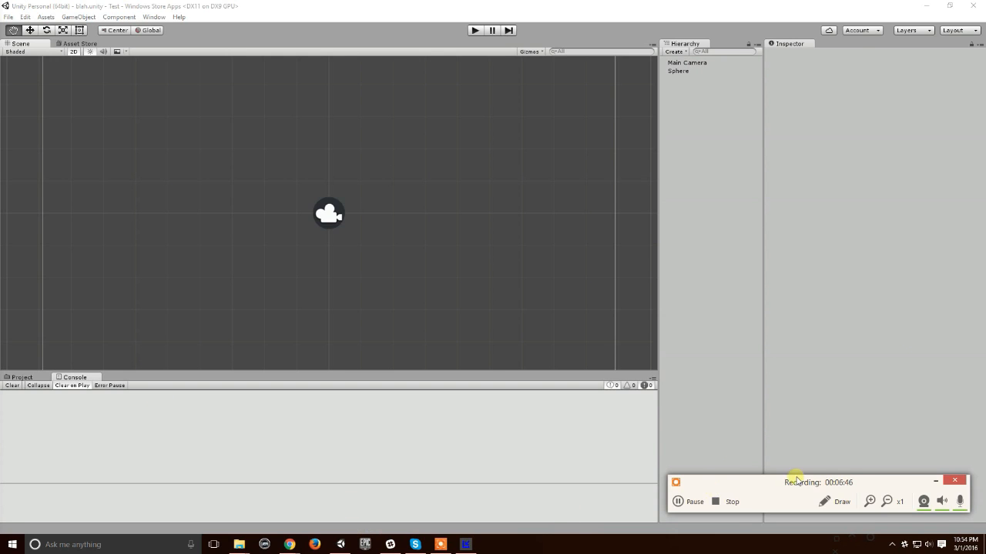
click(942, 480)
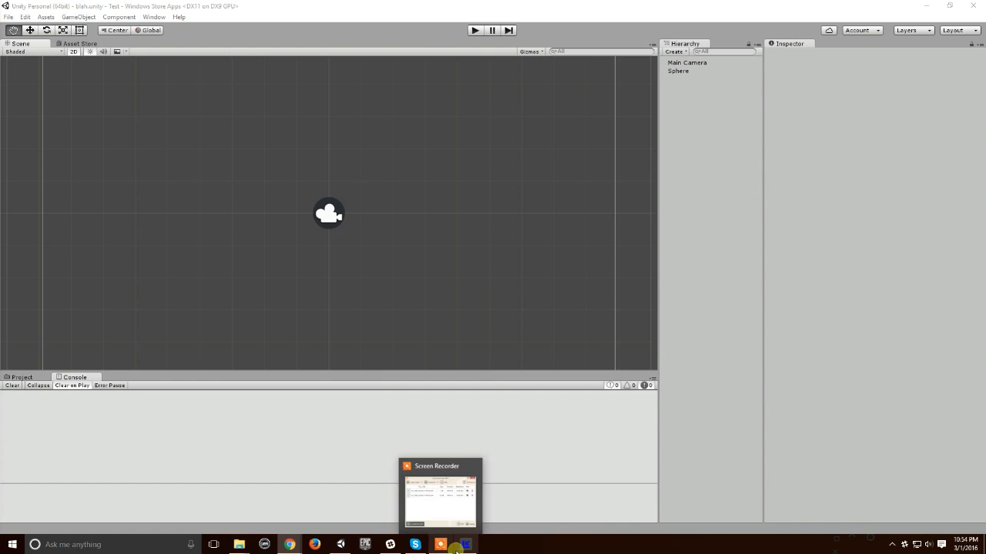
mouse_move(460, 547)
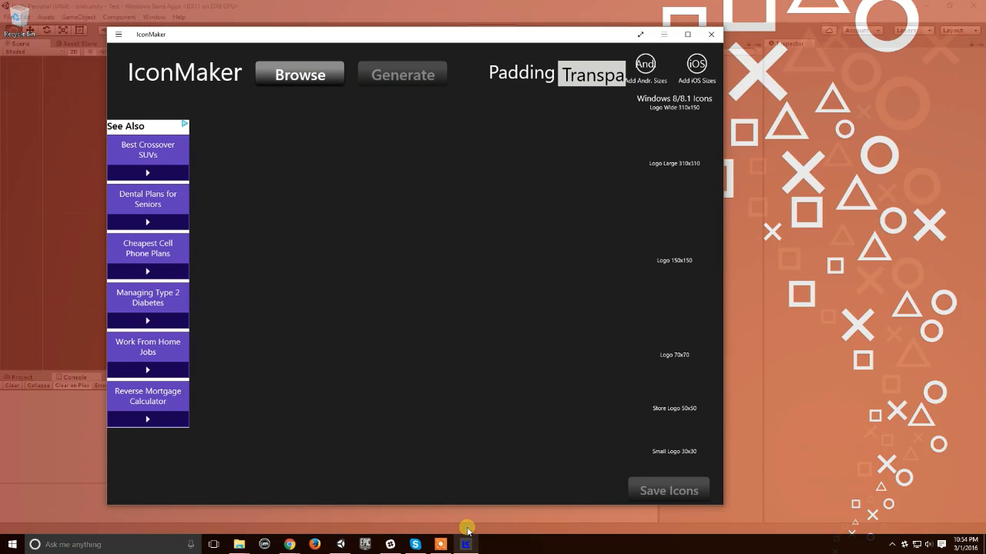
click(463, 500)
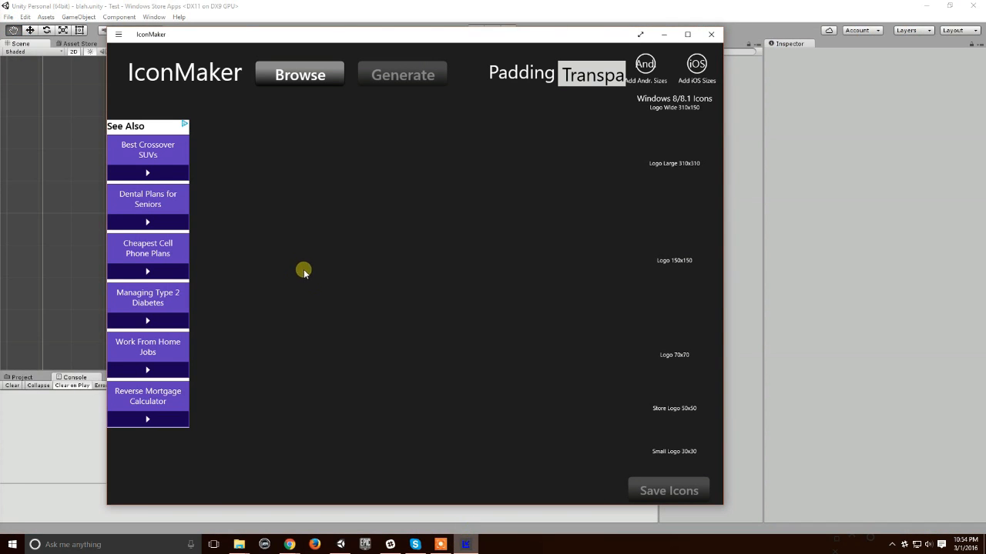
Step: Open the Windows Store app and search it for "iconmaker"
key(super)
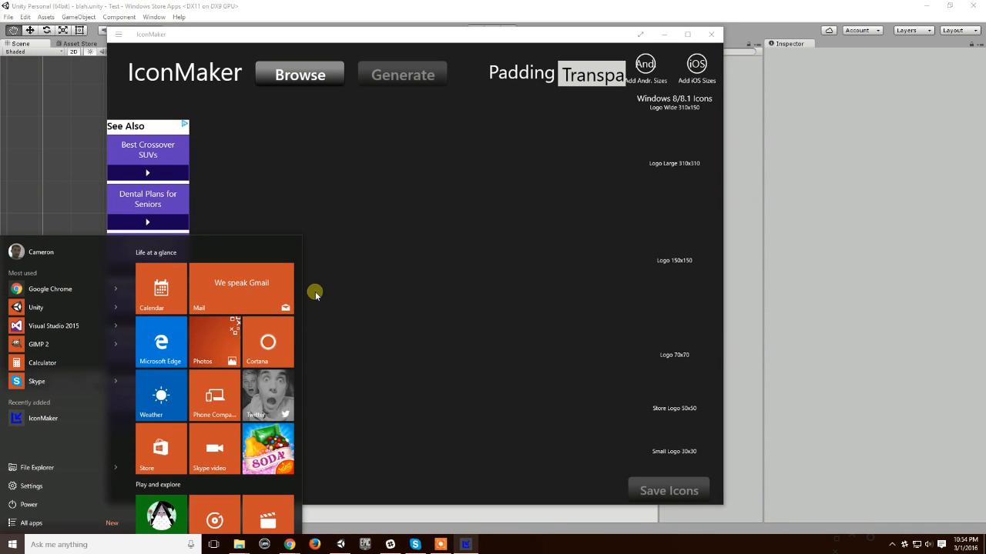
text(windows)
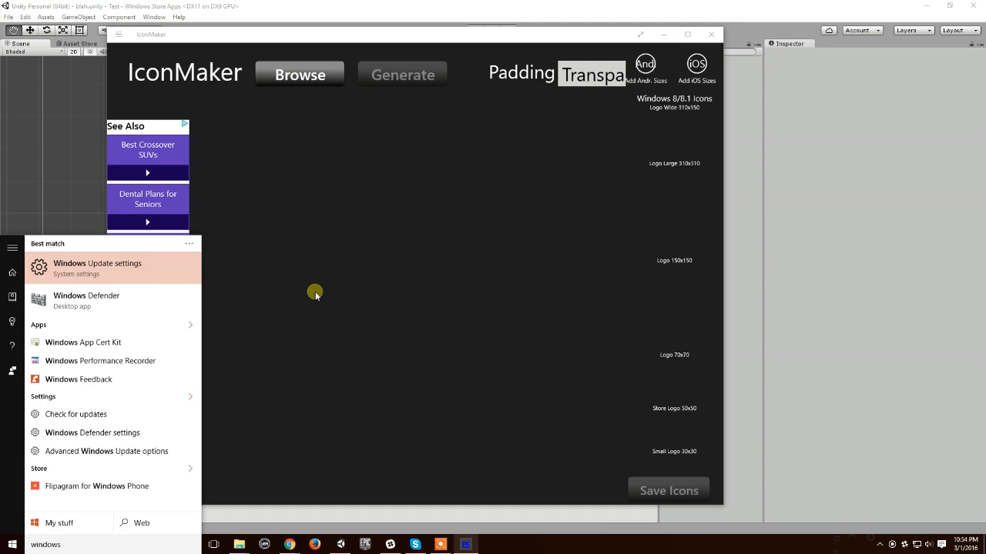
text( st)
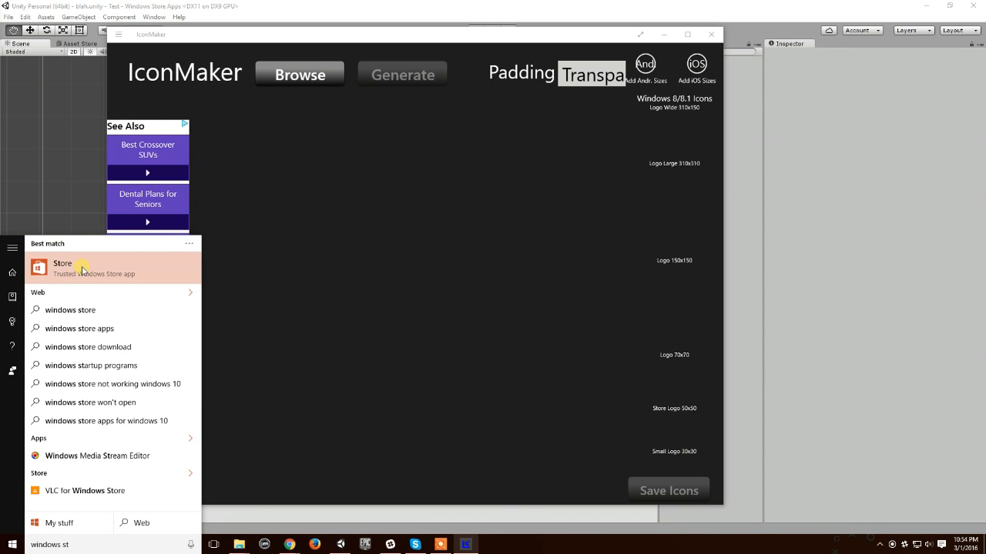
click(82, 270)
click(740, 70)
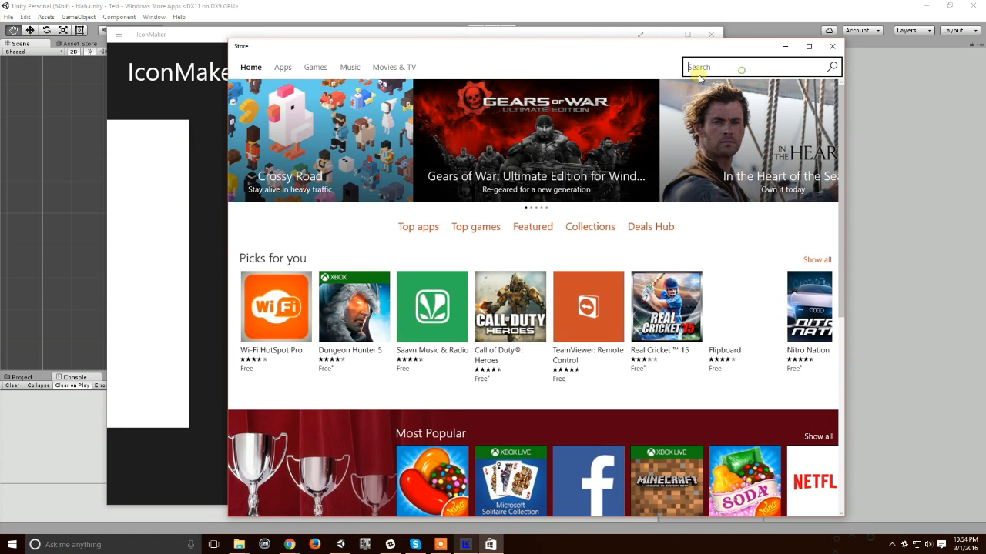
drag(501, 53, 440, 117)
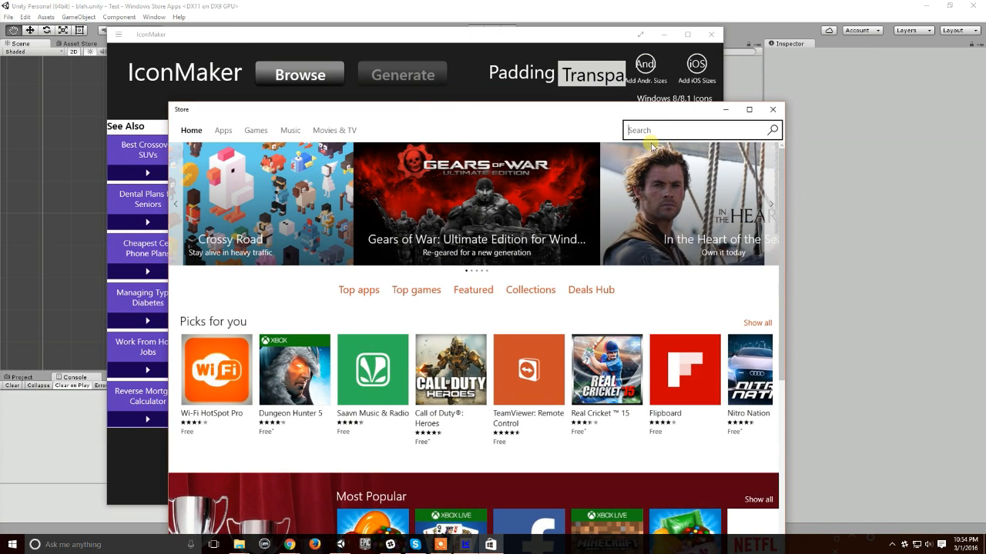
text(iconmaker)
key(Return)
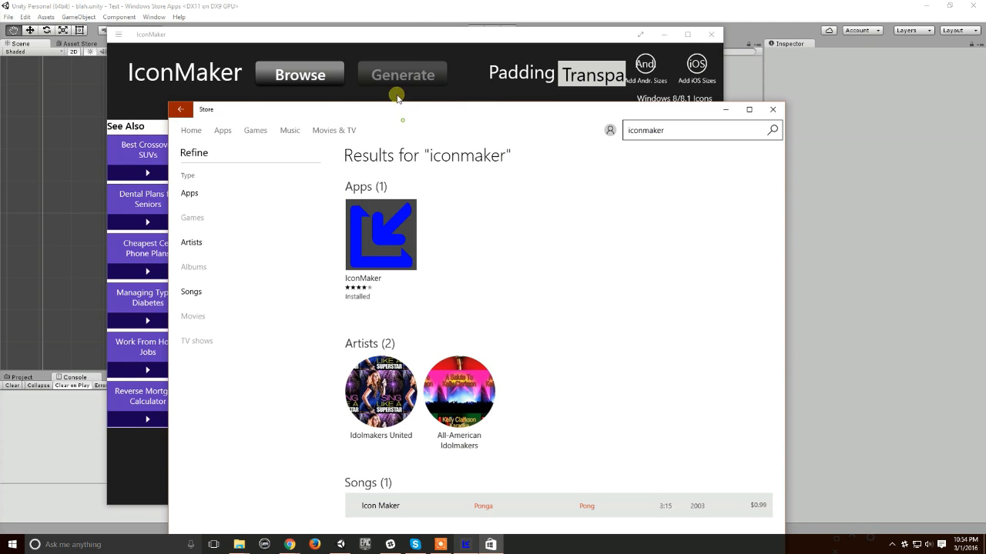
drag(397, 115, 383, 66)
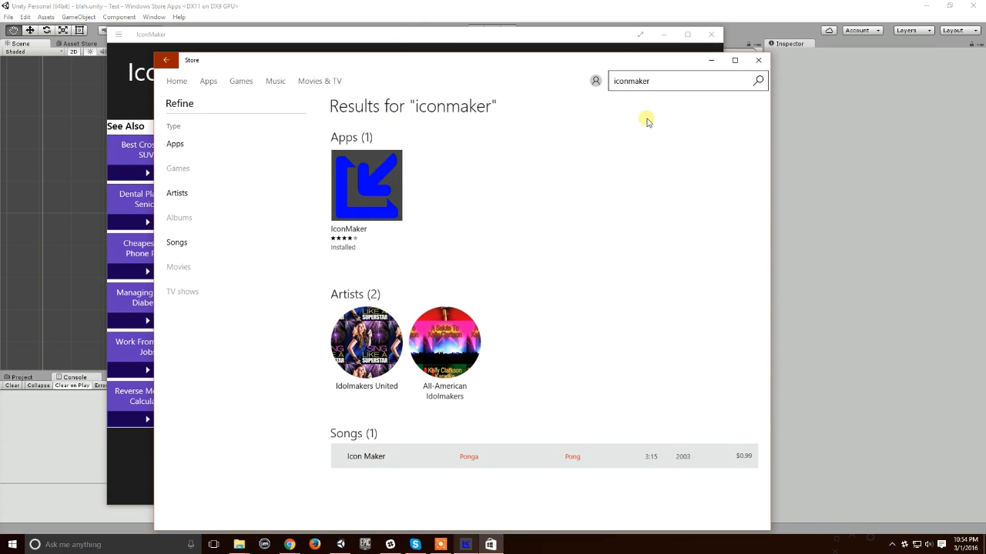
Step: Search the Windows Store for "image generator" instead
click(660, 80)
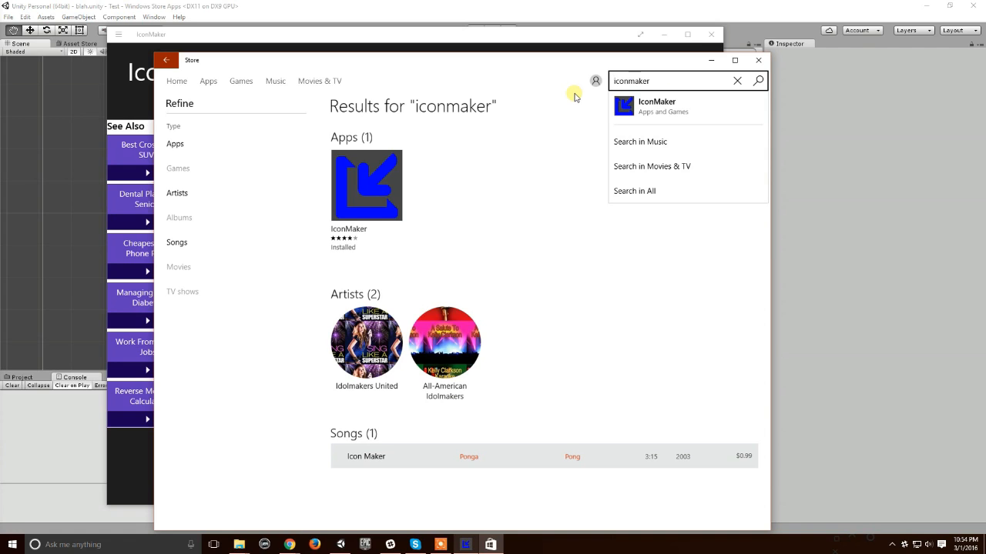
click(737, 81)
text(image gnera)
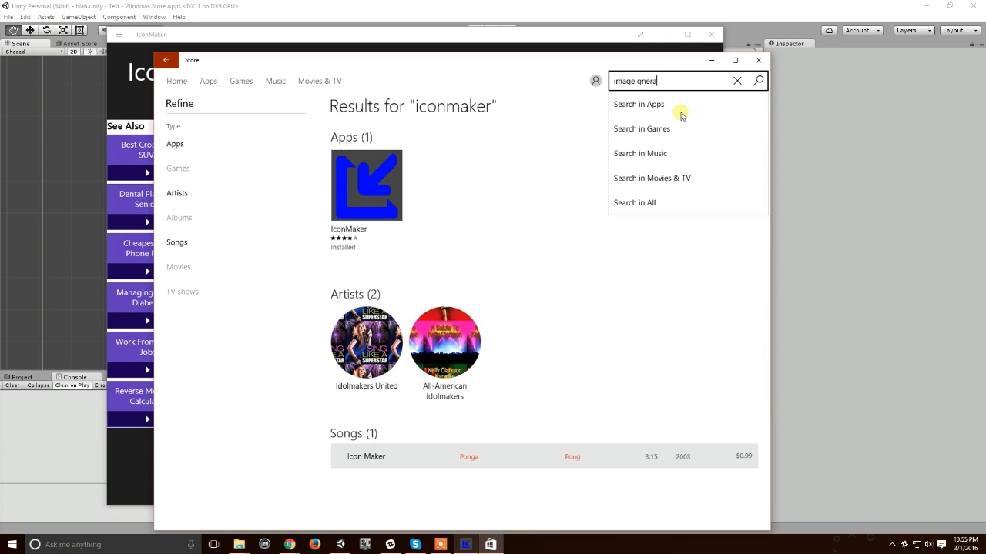
key(BackSpace)
text(ene)
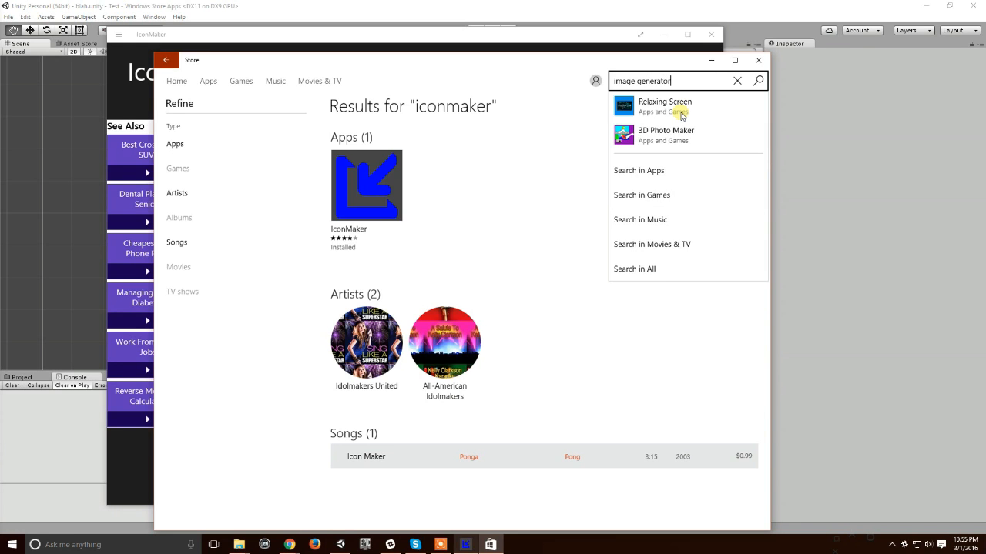
key(Return)
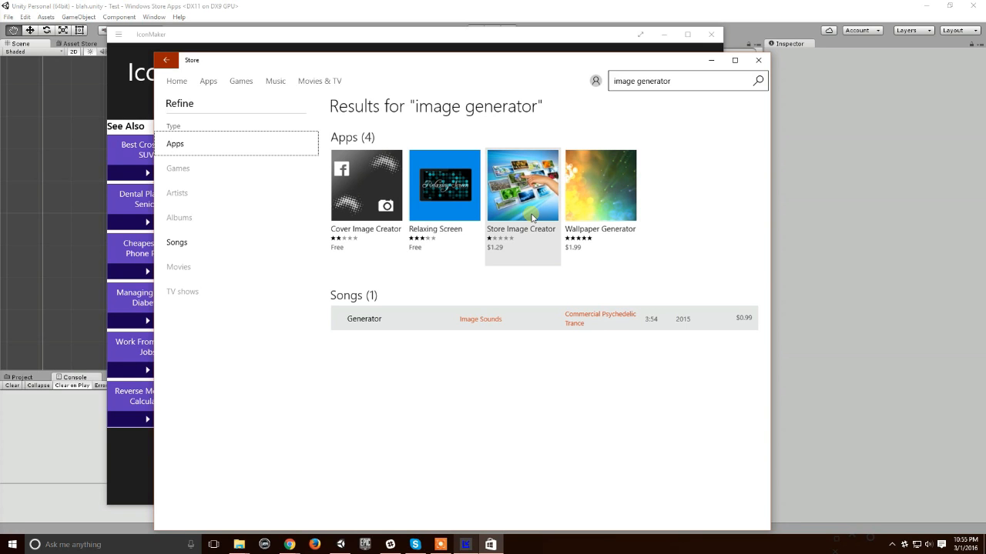
Step: Look through the Store Image Creator app's page, then close the Store
click(504, 215)
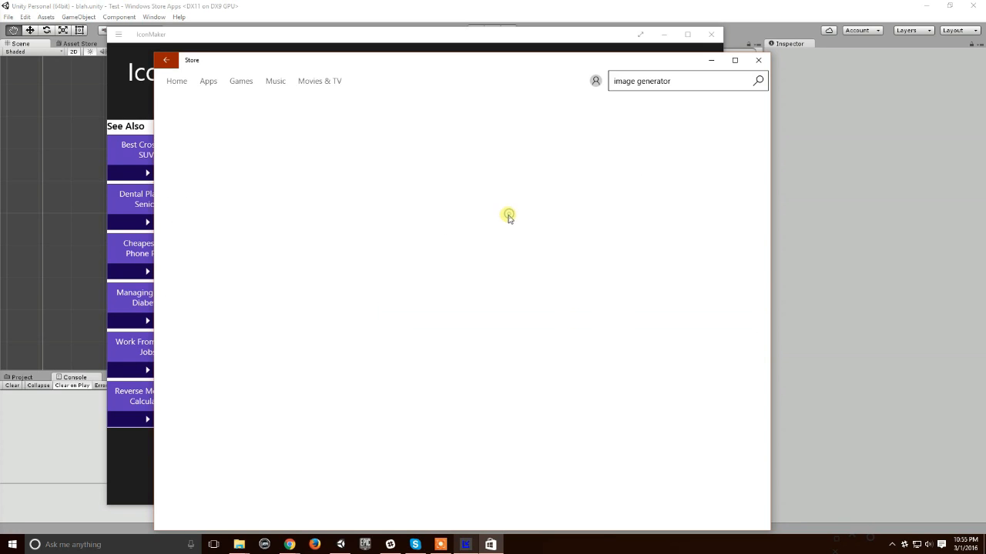
scroll(482, 409, down, 3)
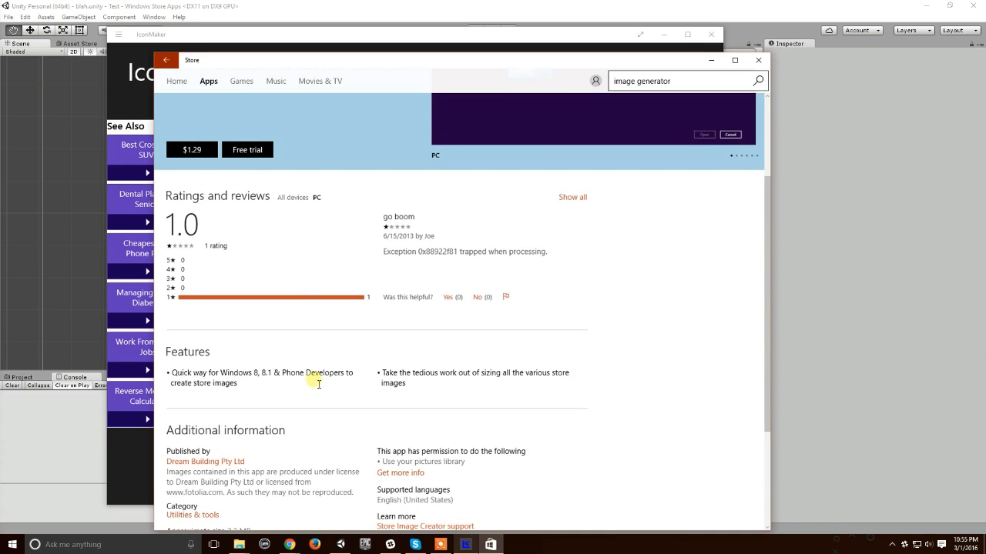
scroll(352, 293, up, 3)
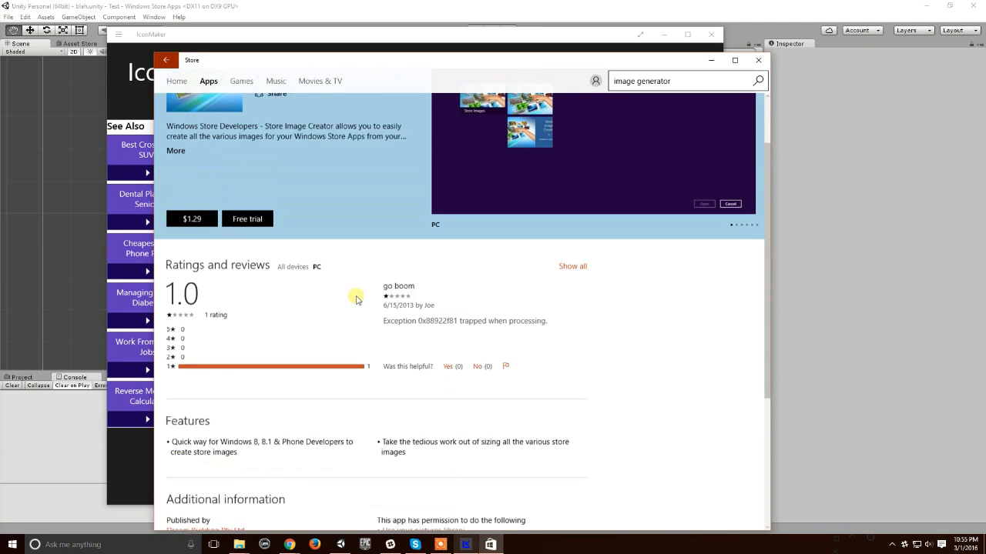
click(758, 60)
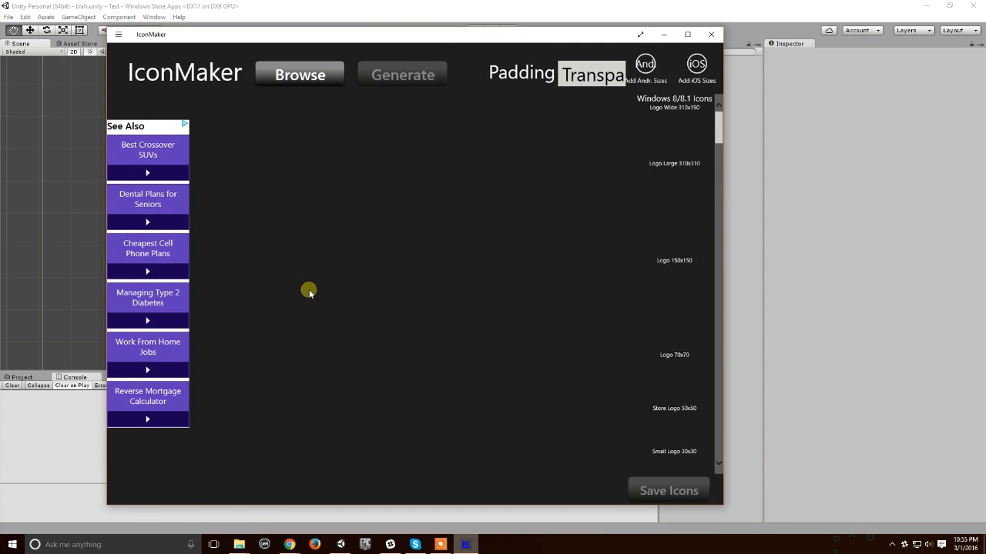
Step: Load Logo_Final.png from the Logo_Final folder into IconMaker and generate the icon sizes from it
click(292, 79)
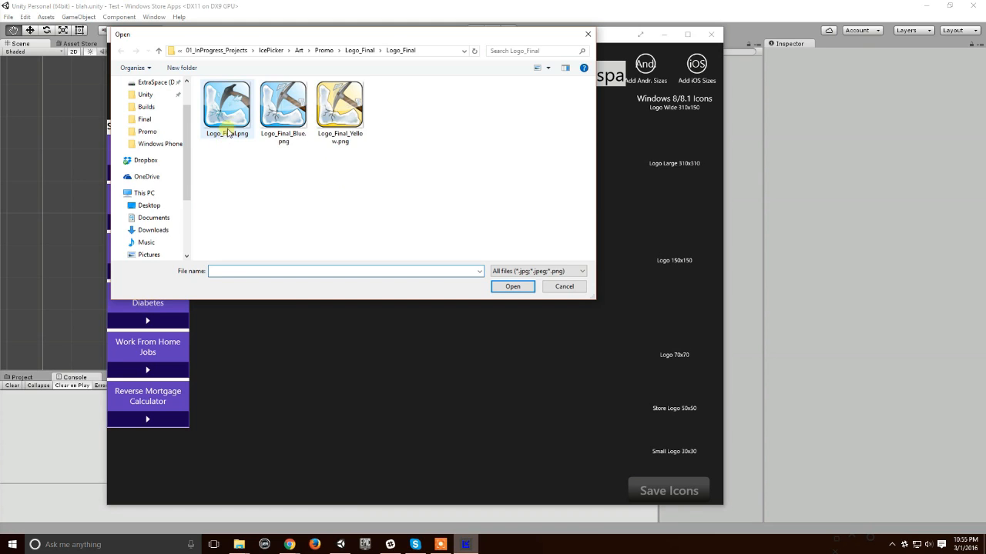
double_click(228, 130)
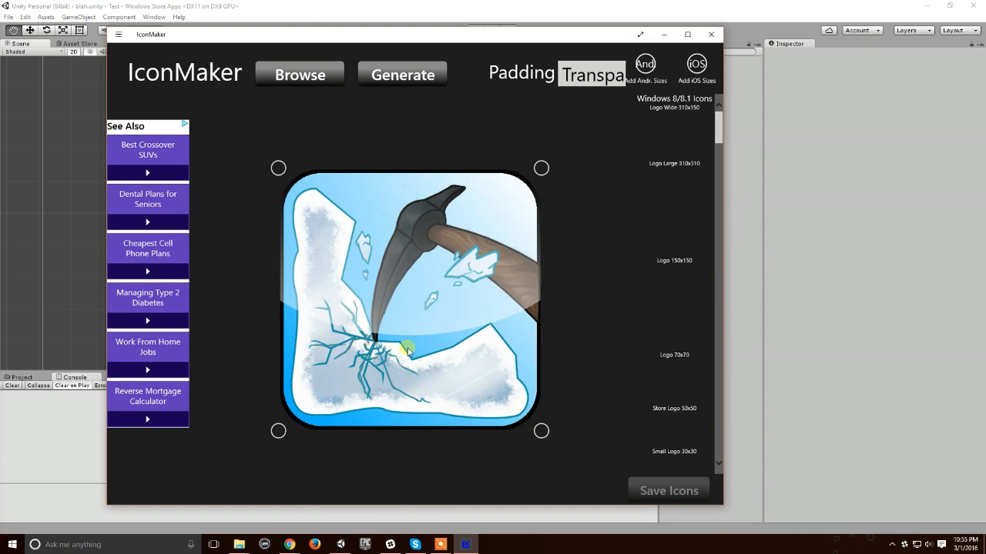
click(414, 76)
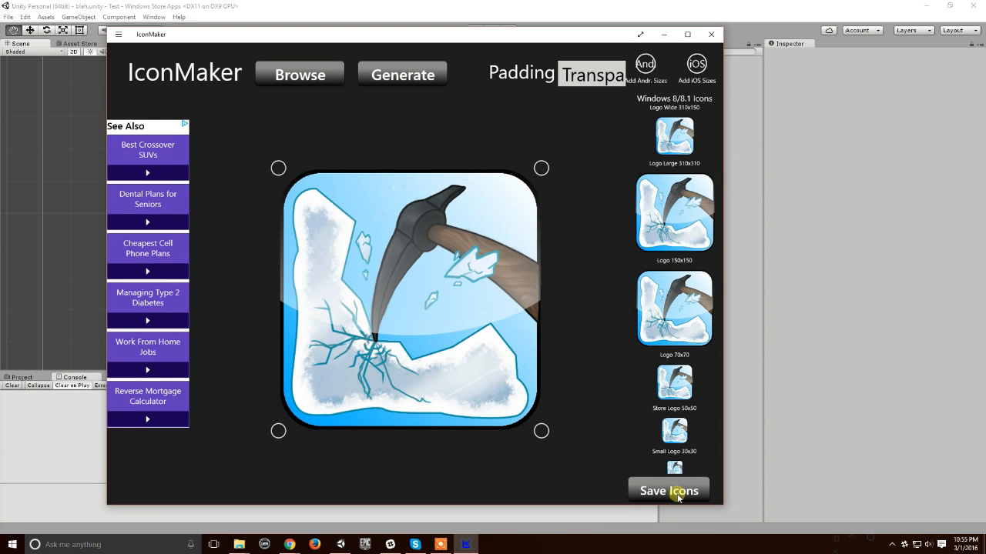
Step: Save the generated Windows icons and close IconMaker
click(678, 497)
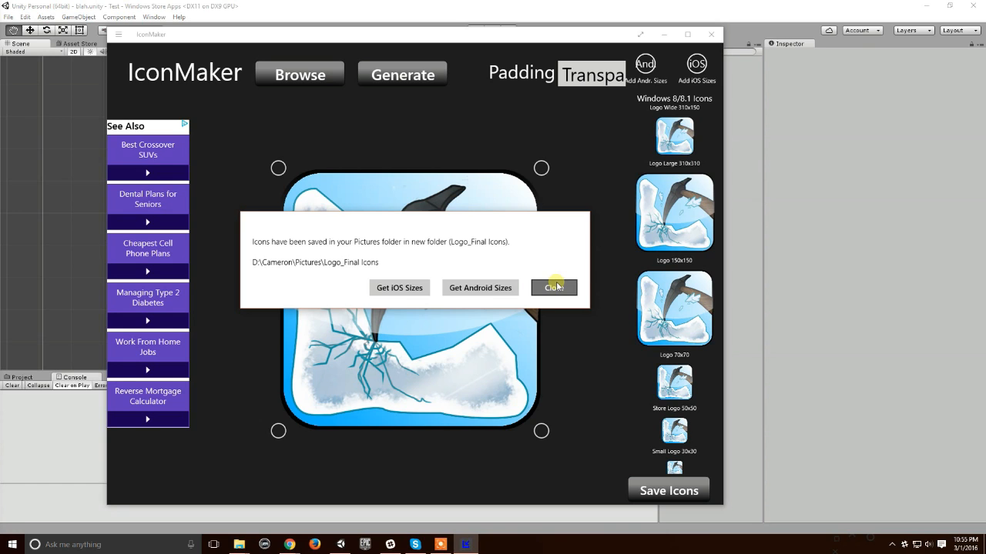
click(554, 287)
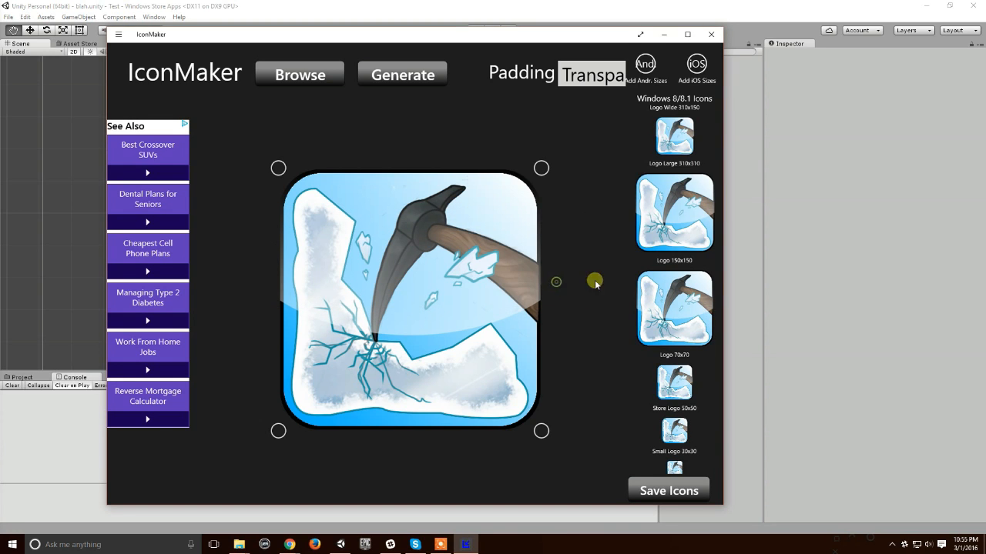
click(709, 36)
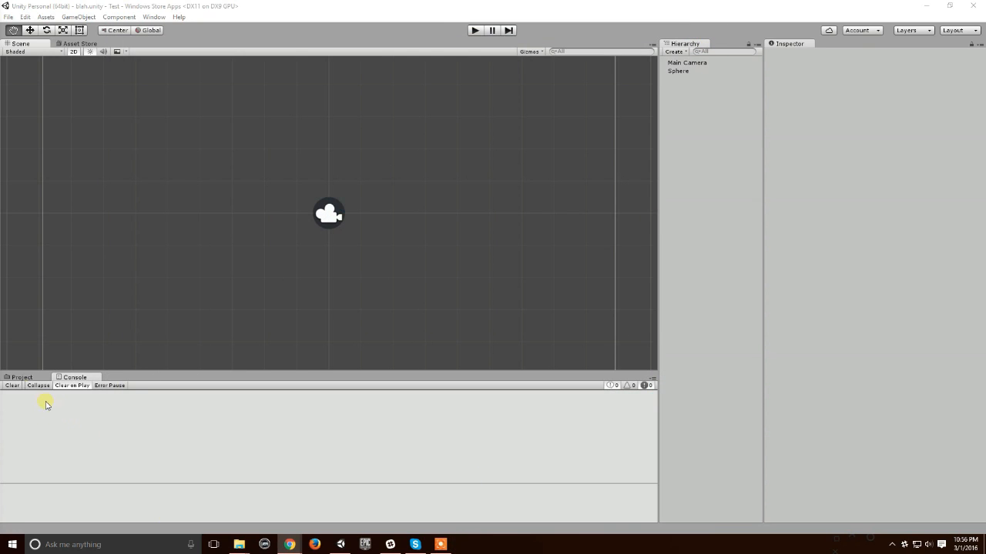
Step: Show the Project window in Unity and open the Player Settings for Windows Store
click(17, 378)
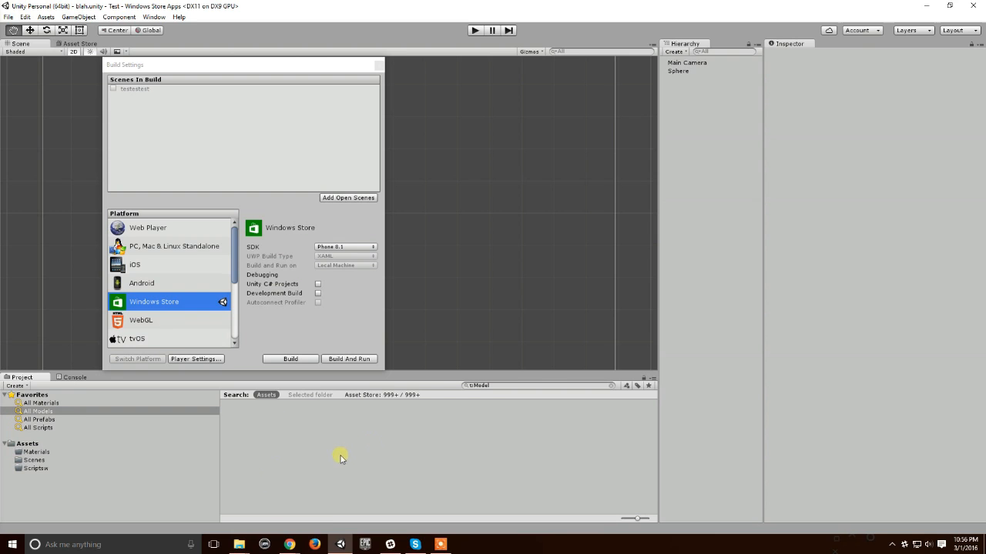
click(219, 359)
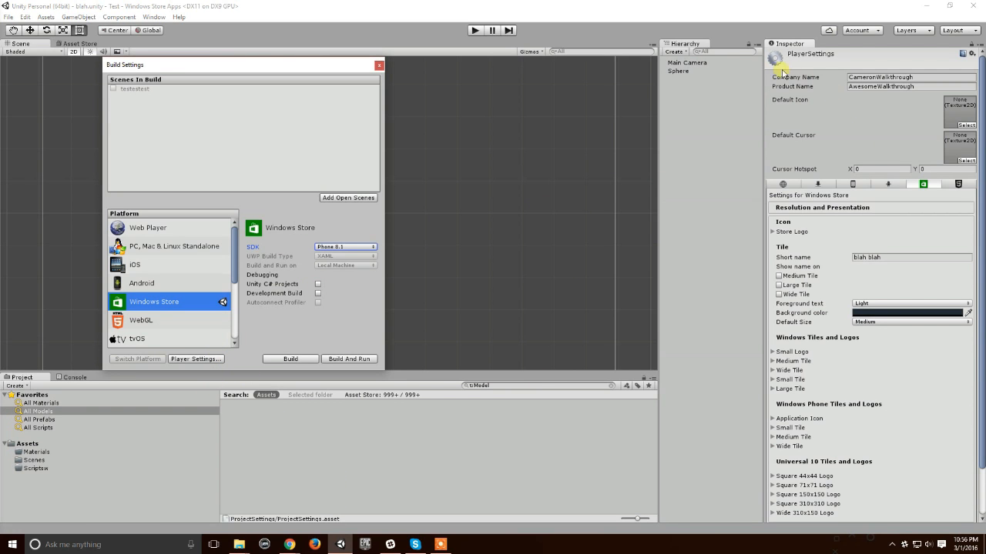
Step: Add a second Inspector, dock it beside the existing one, and lock the outer Inspector on the Player Settings
right_click(789, 44)
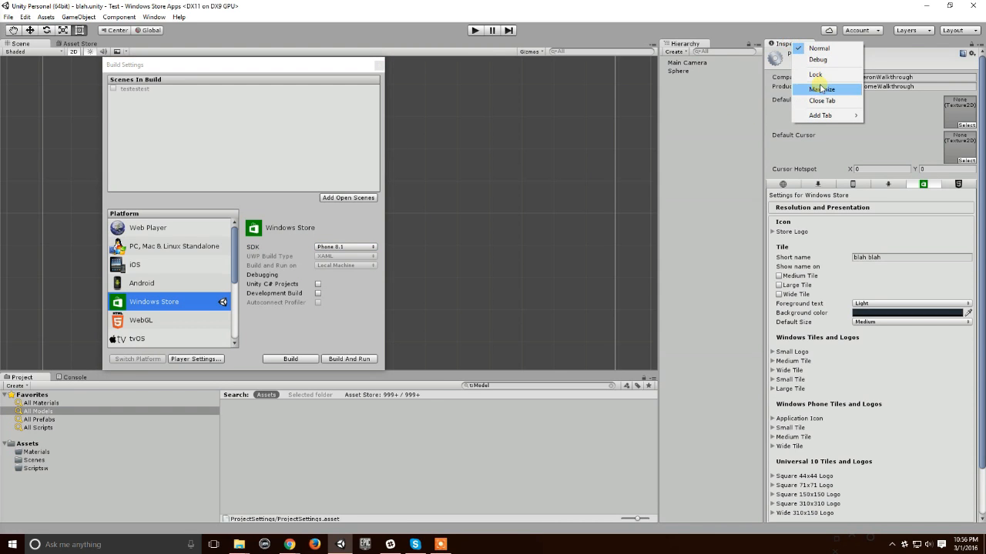
mouse_move(847, 116)
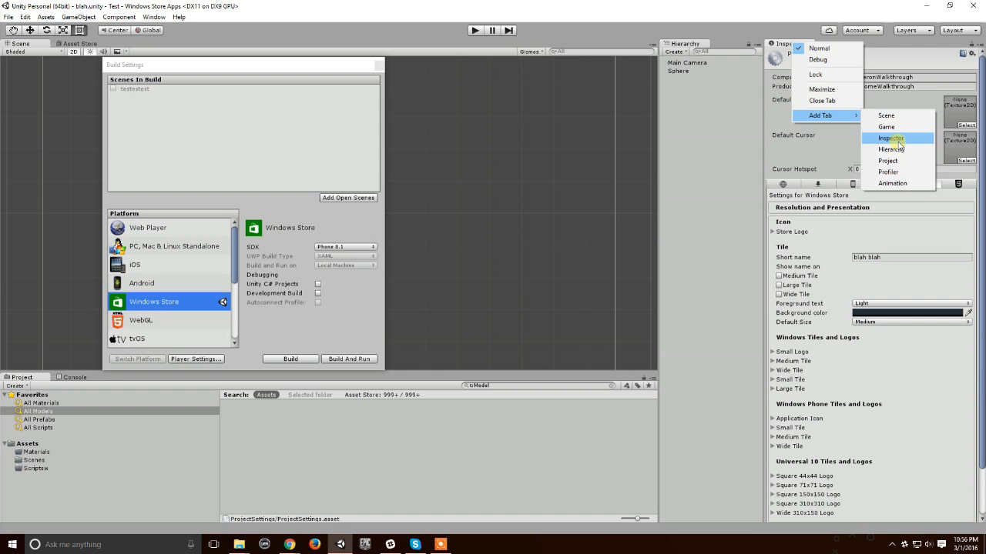
click(893, 139)
drag(811, 48, 762, 86)
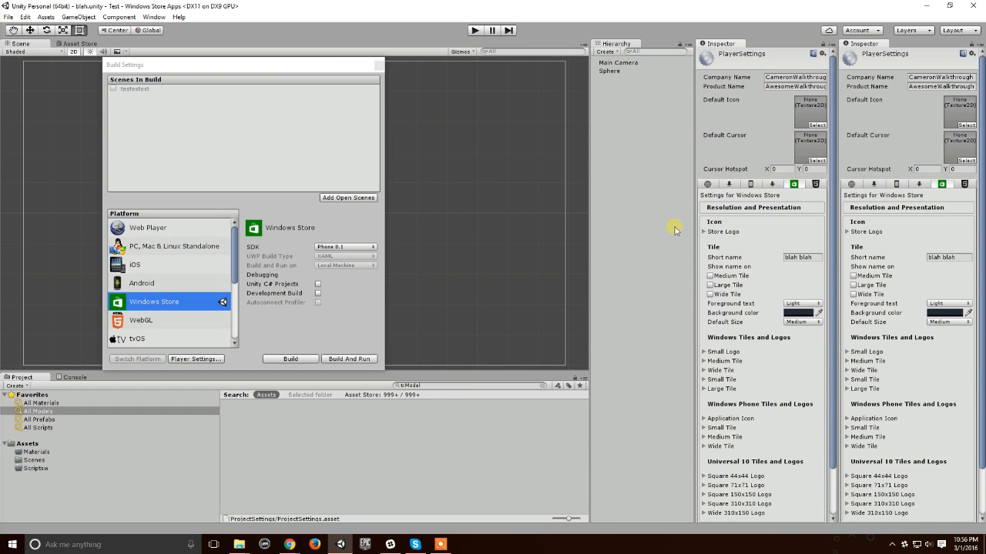
click(973, 53)
click(971, 43)
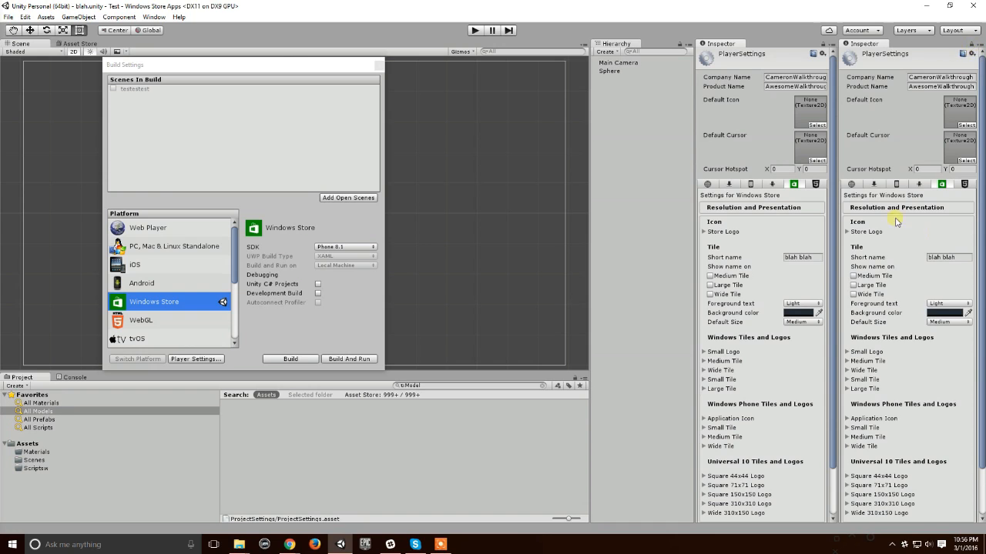
Step: Expand the Wide Tile group under Windows Tiles and Logos in the locked Inspector and display the Assets folder's contents
scroll(889, 220, down, 3)
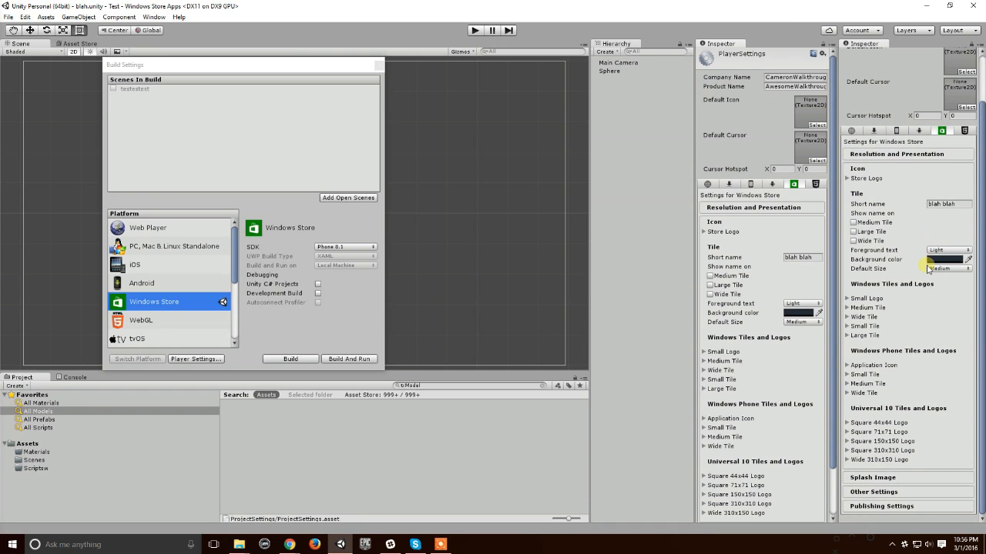
click(847, 317)
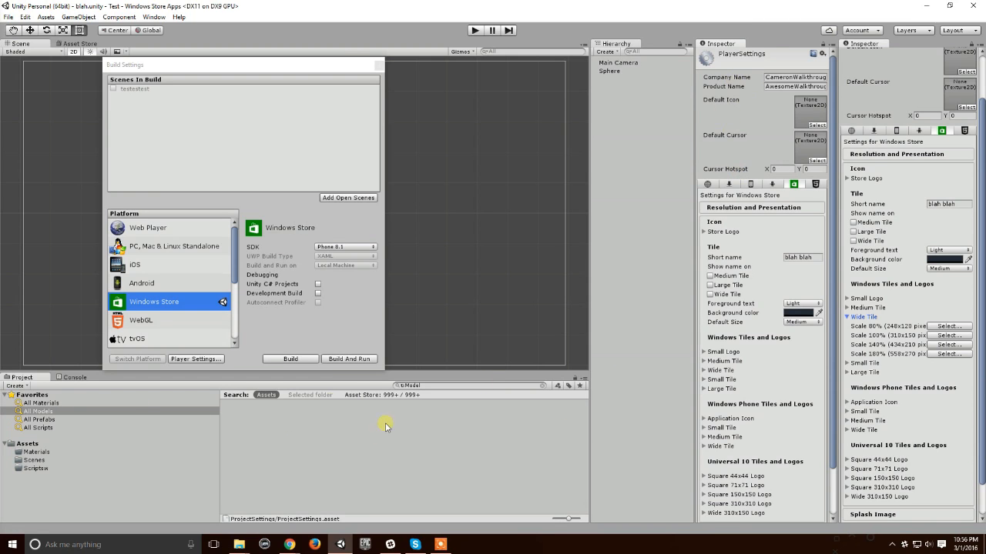
click(31, 445)
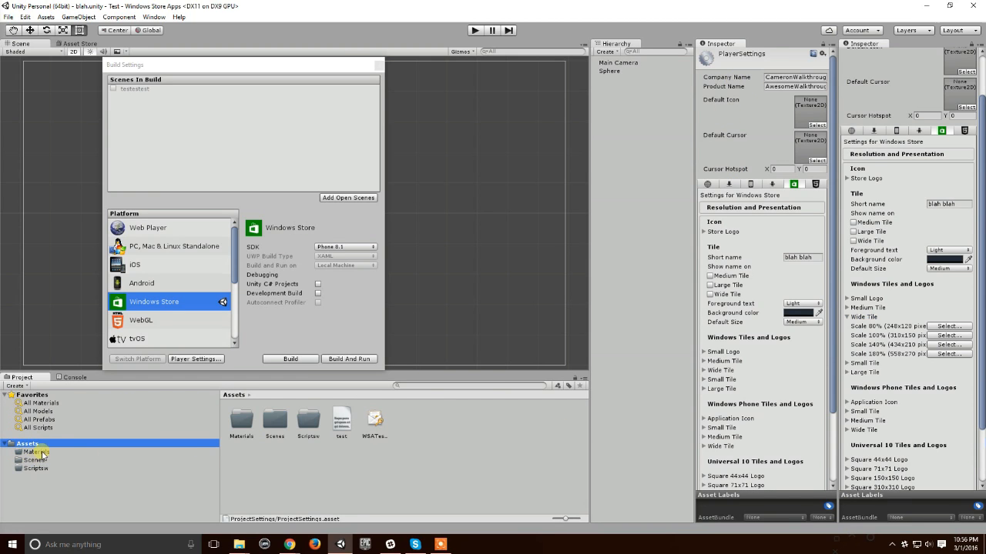
Step: Look through the project's Materials, Scenes and Scriptsw folders, then return to the root Assets folder
click(44, 453)
click(37, 460)
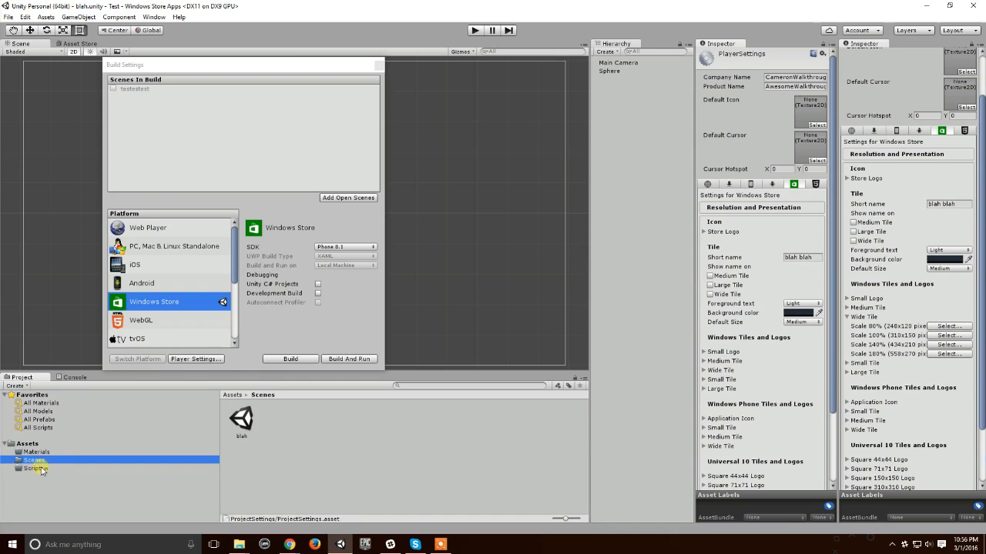
click(39, 469)
click(29, 444)
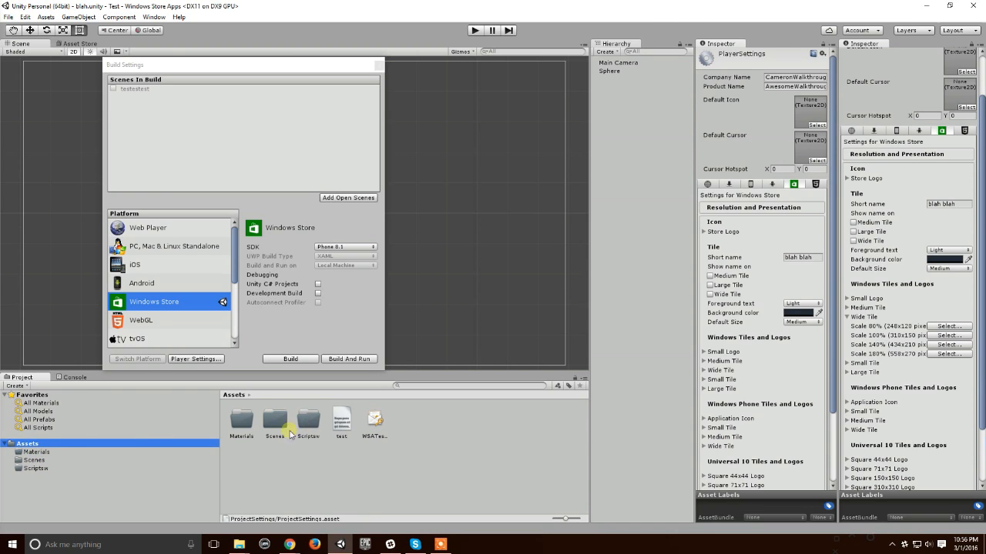
click(224, 434)
click(238, 423)
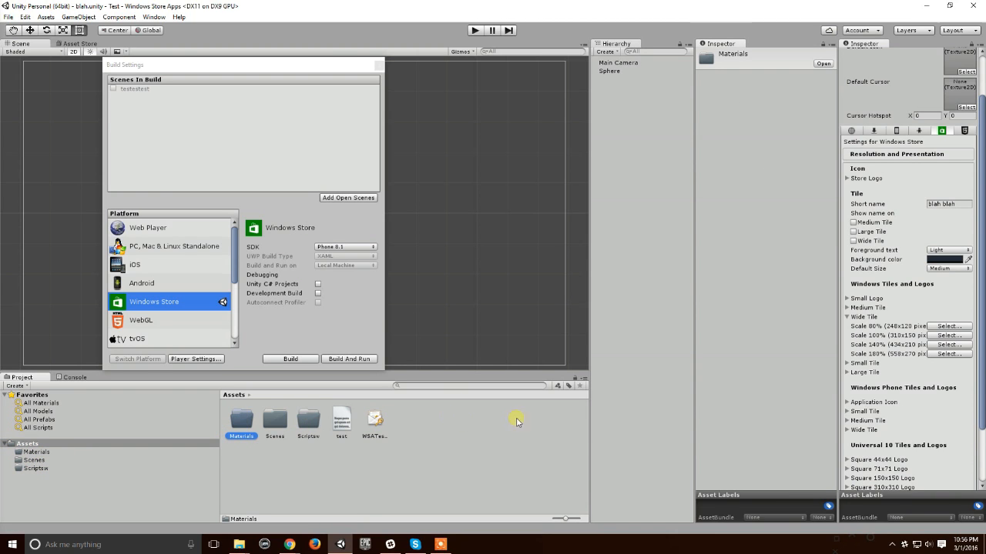
click(476, 478)
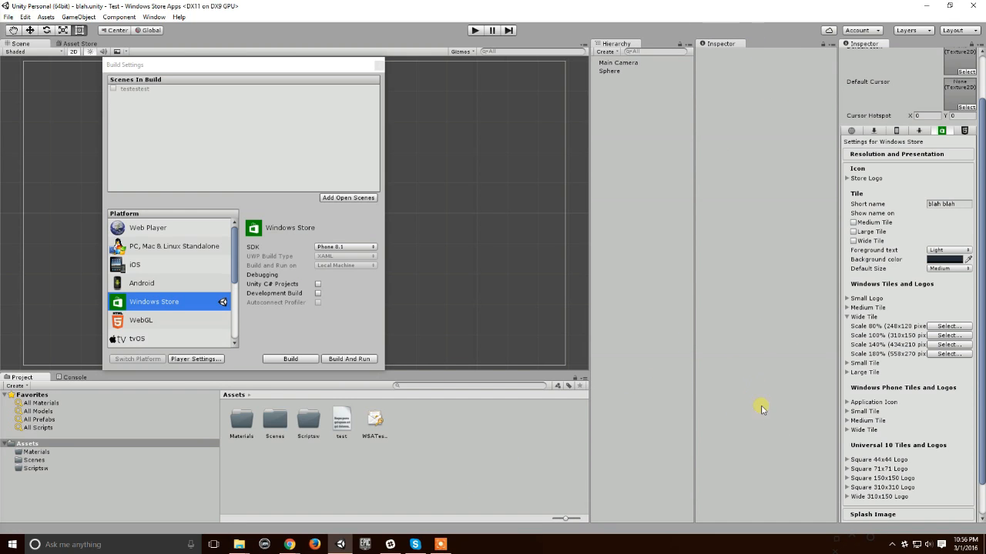
Step: Widen the locked Inspector and expand the Medium Tile group under Windows Tiles and Logos
drag(840, 359, 680, 362)
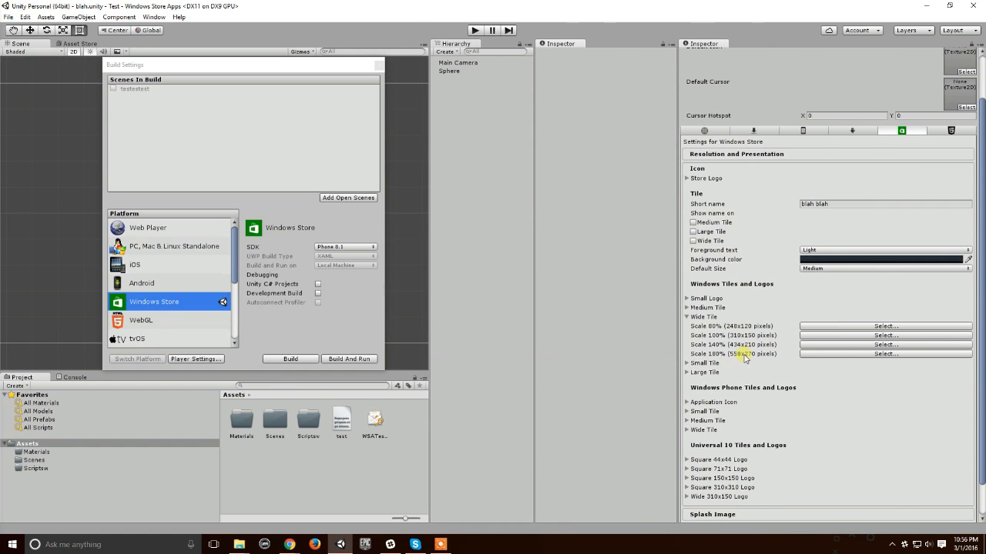
click(687, 307)
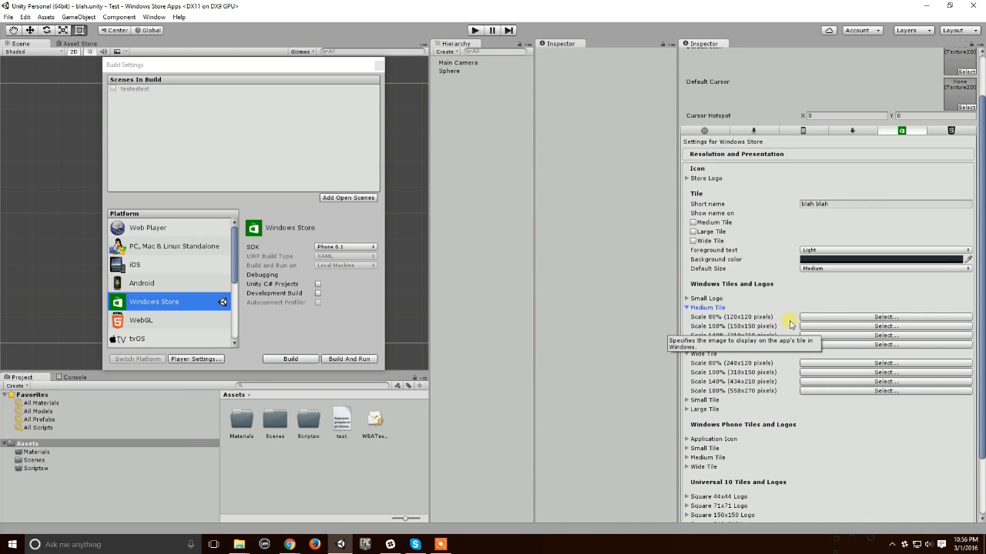
click(301, 425)
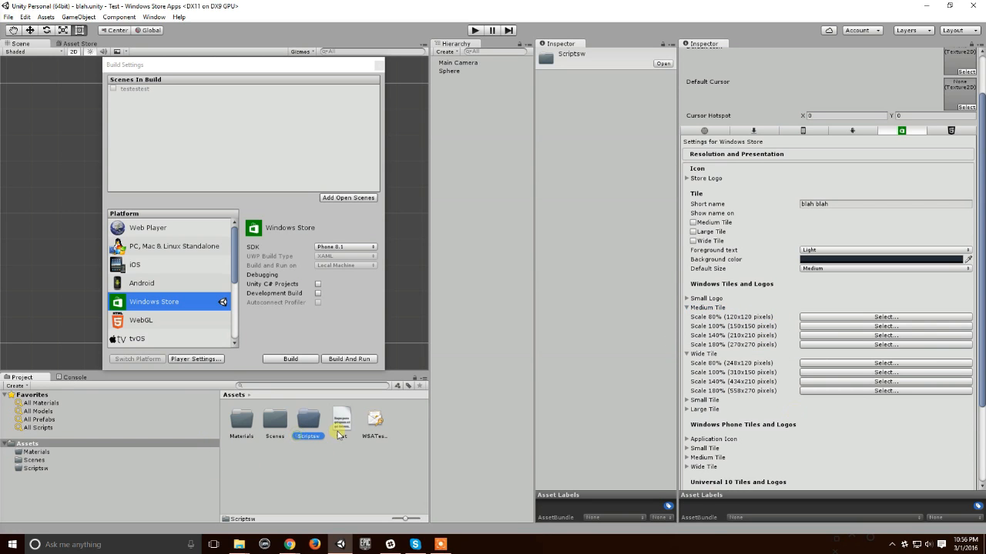
Step: Browse for the Medium Tile's Scale 100% (150x150 pixels) image and cancel the selection
click(909, 326)
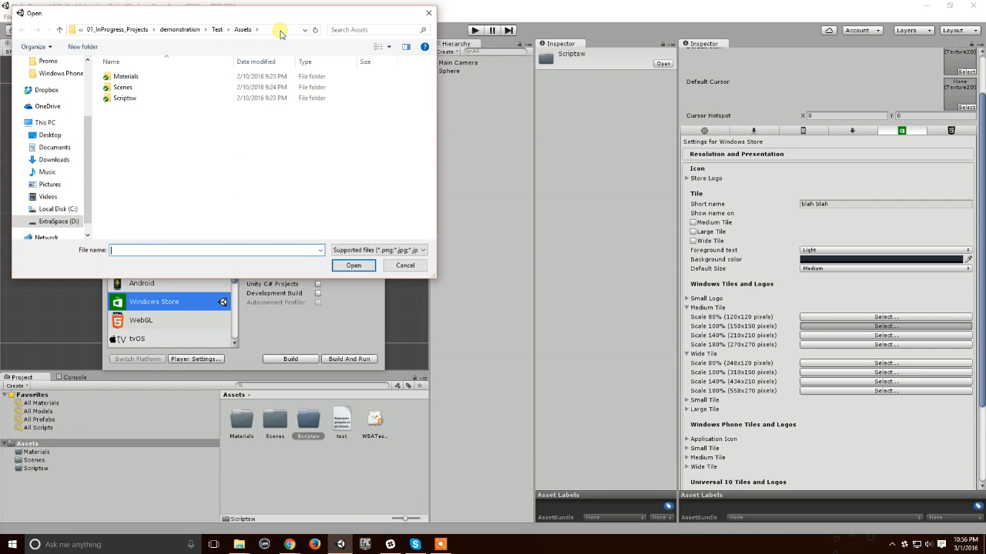
click(281, 33)
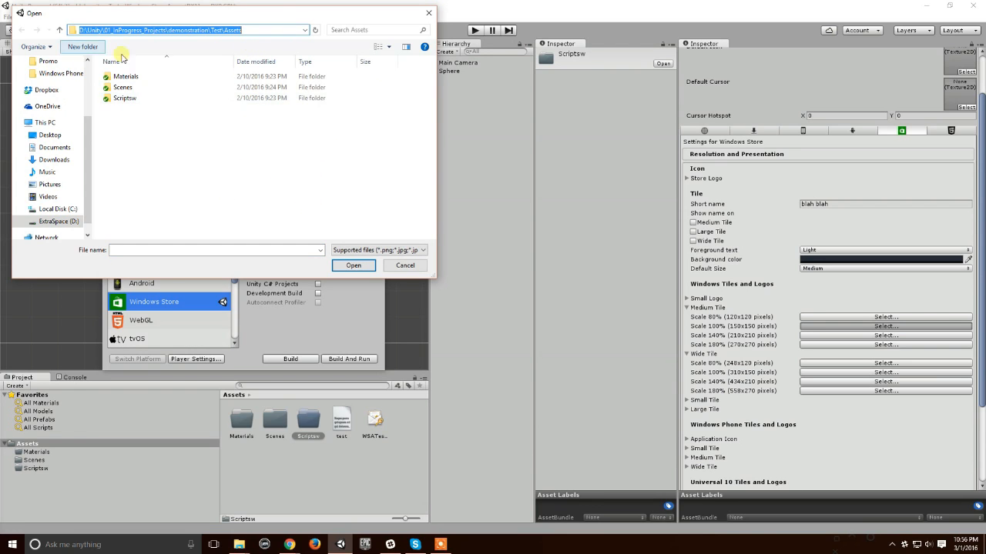
click(398, 265)
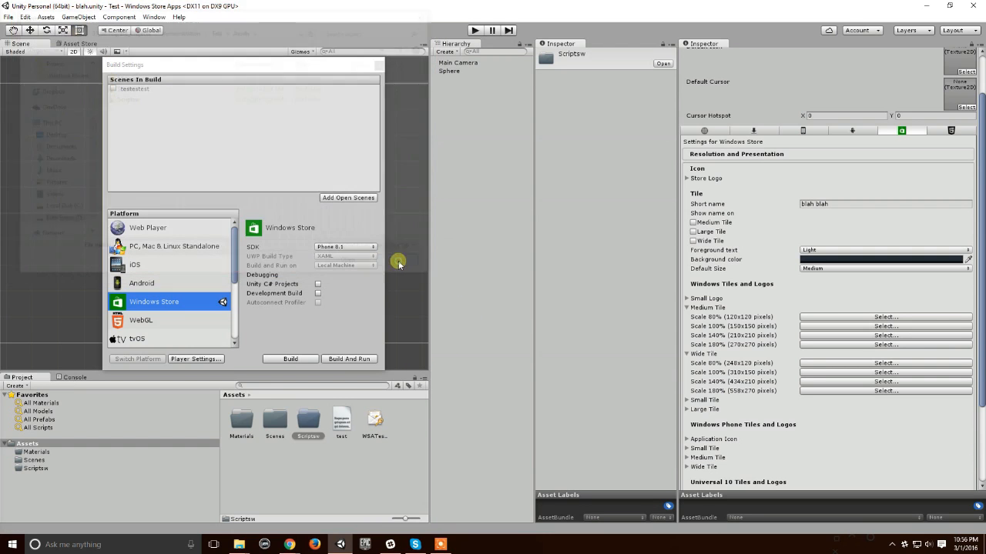
Step: Review the tile groups, Splash Image, Other Settings and Publishing Settings sections of the Windows Store player settings
scroll(918, 339, down, 3)
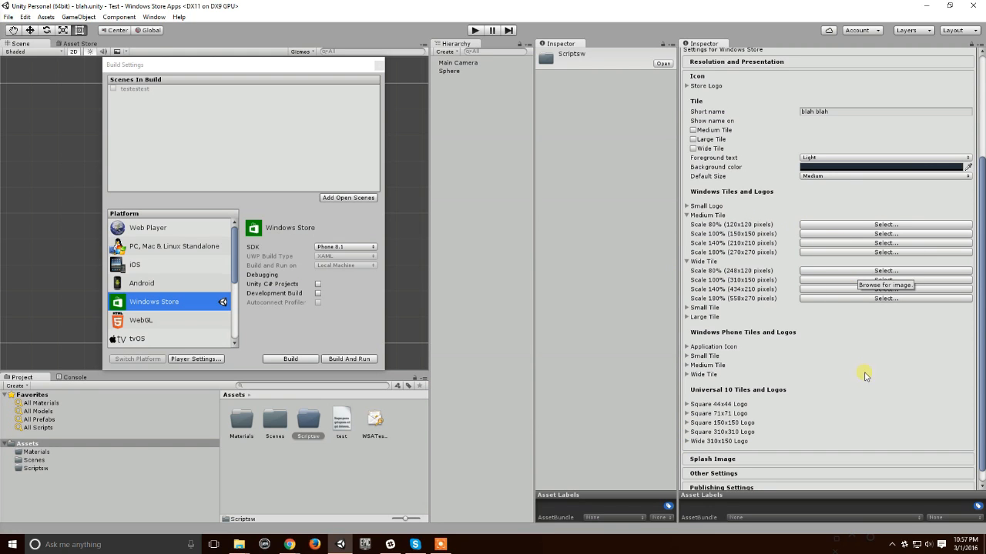
mouse_move(344, 547)
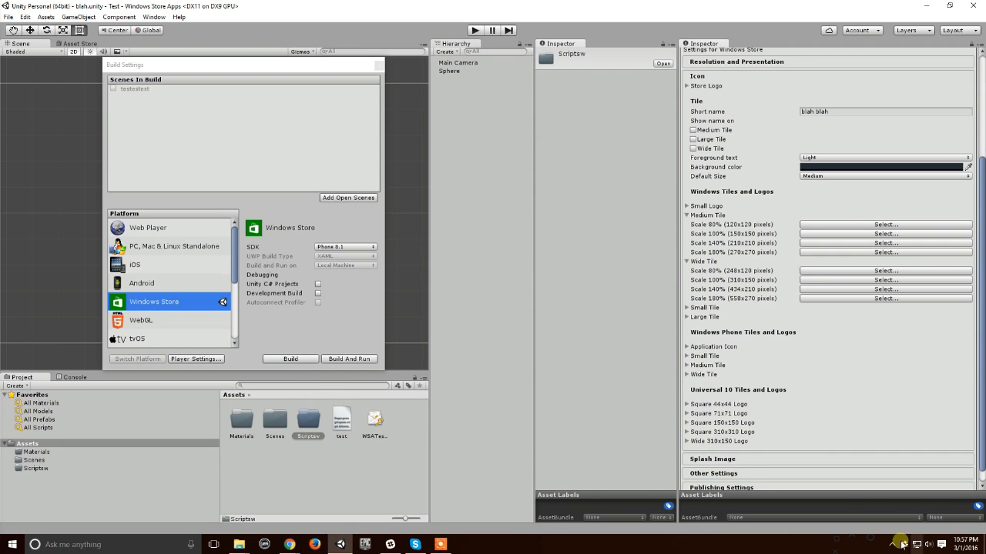
click(818, 459)
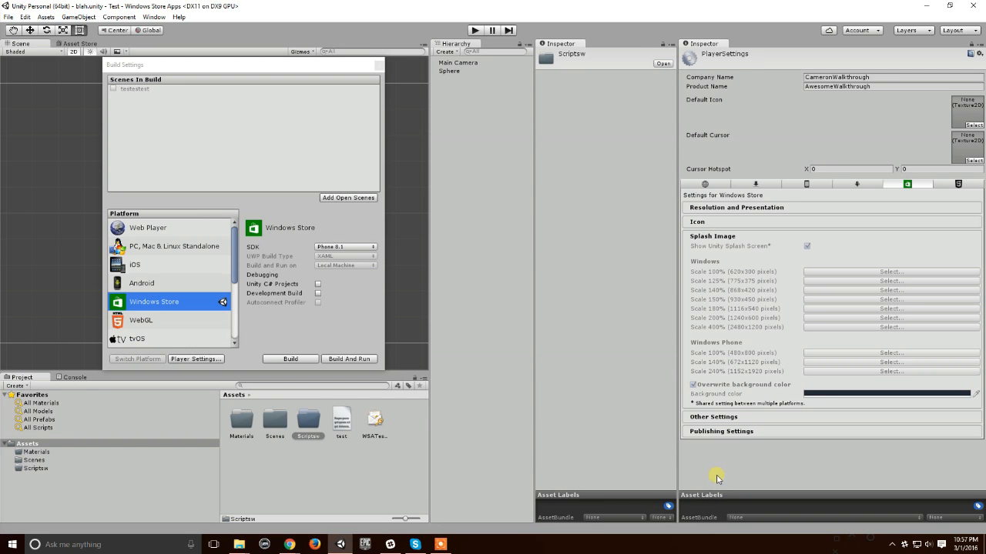
click(709, 417)
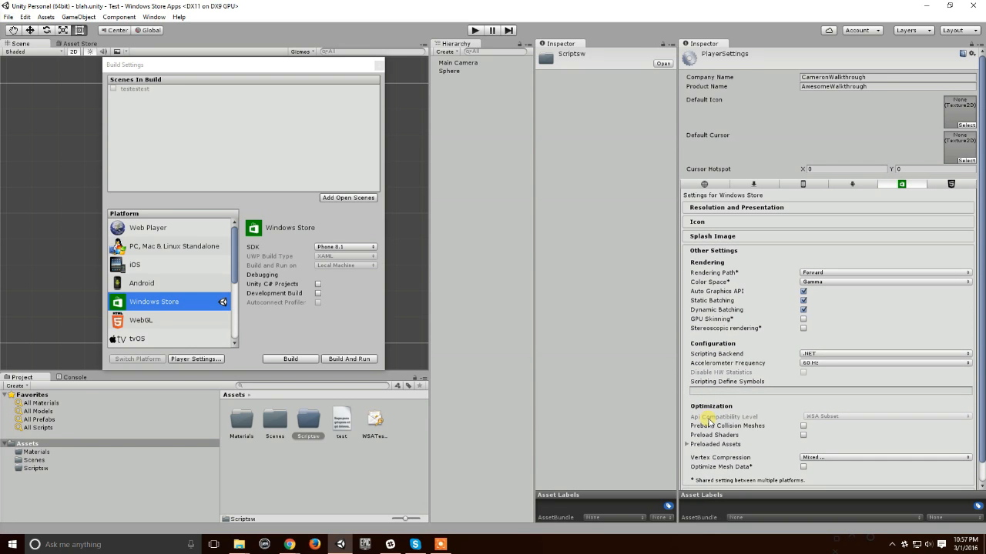
scroll(782, 341, down, 1)
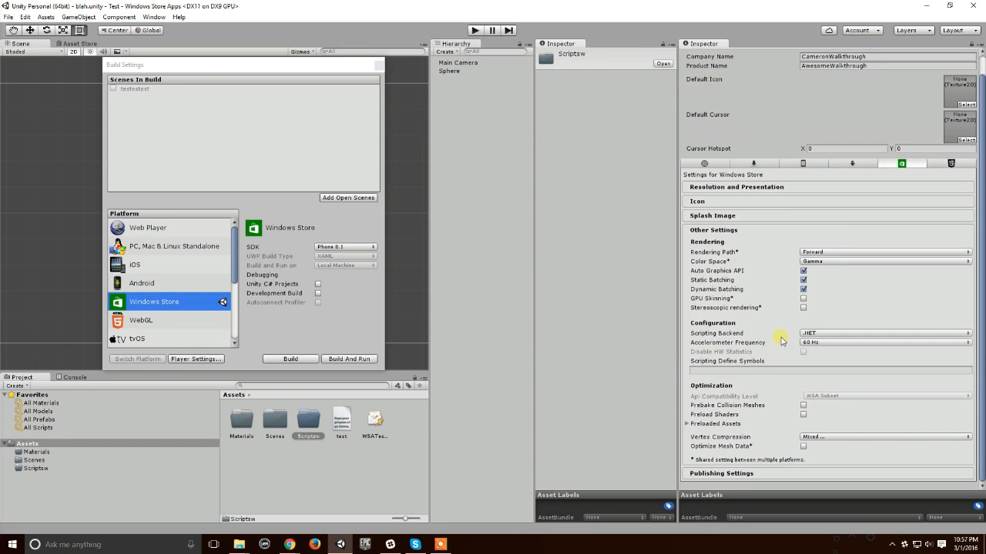
click(749, 473)
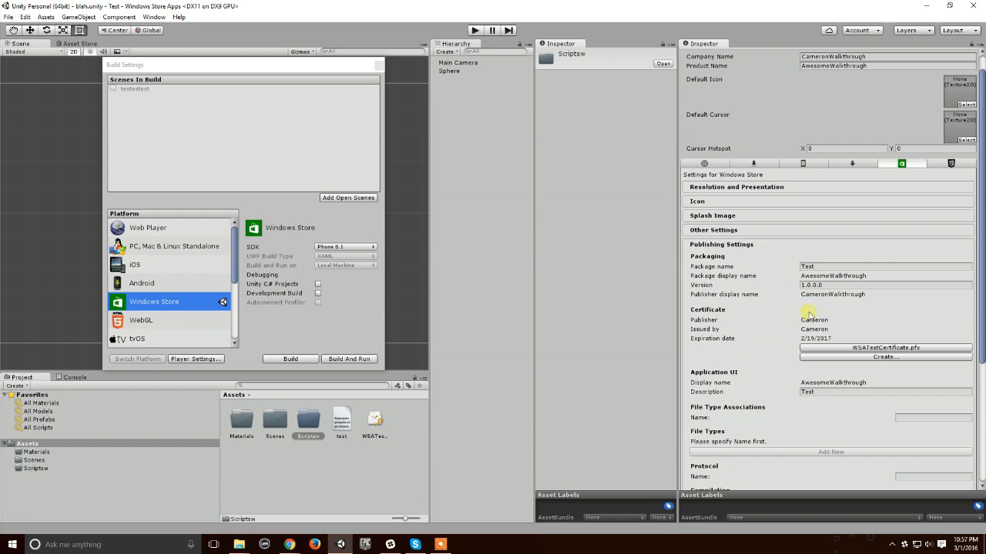
scroll(814, 312, down, 3)
scroll(784, 347, up, 4)
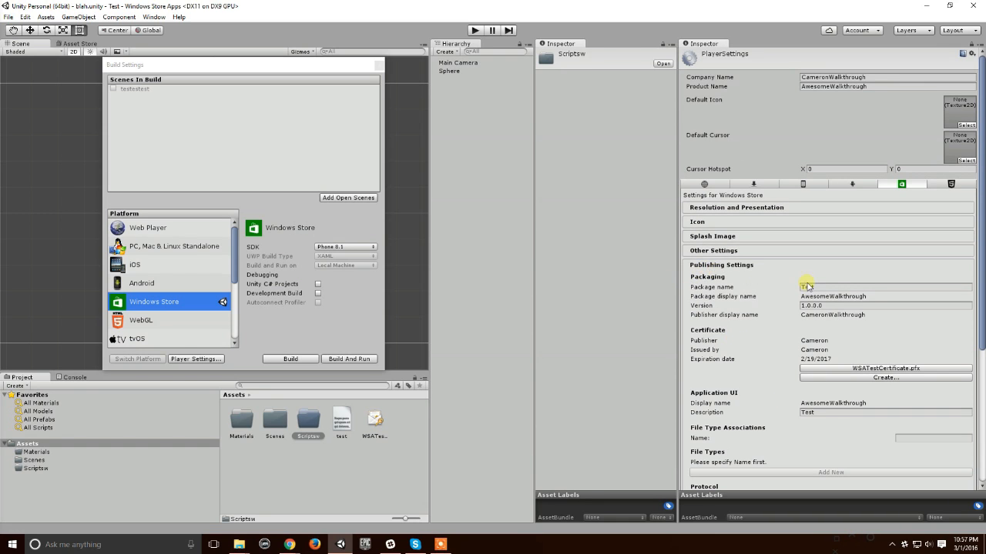
Step: Set the package name in the Packaging settings to TestVersion1.0.0.0
click(830, 286)
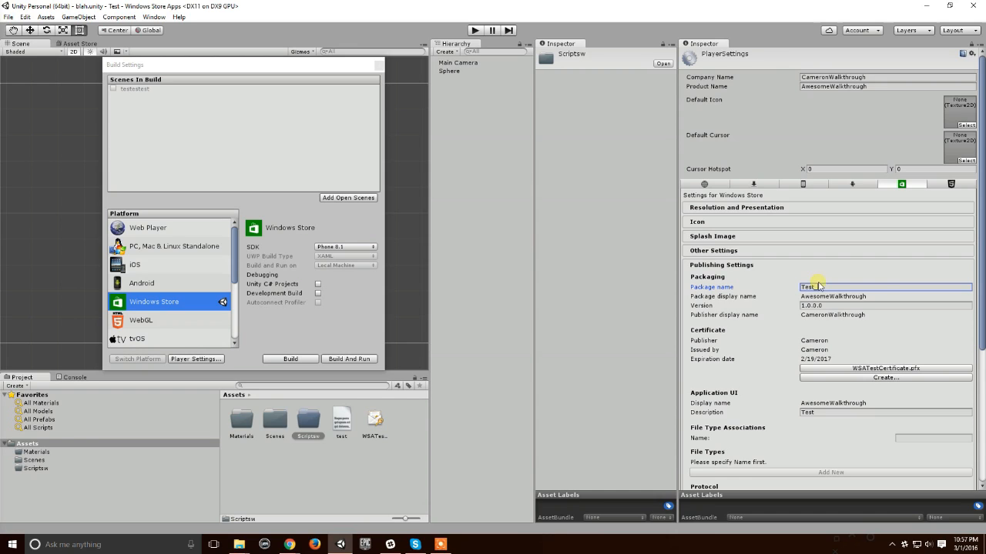
text(_Version_1.0.0.0)
click(853, 306)
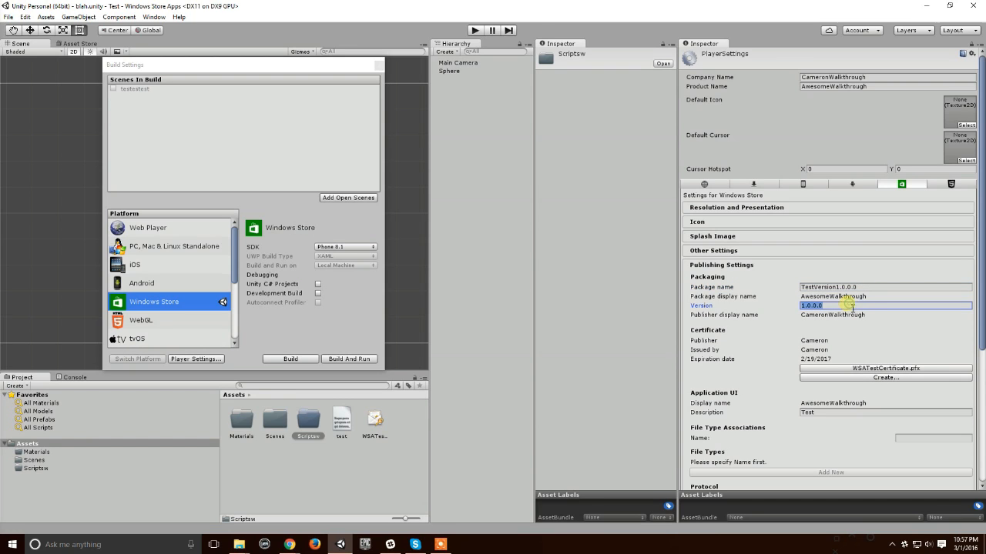
click(821, 306)
click(842, 286)
click(836, 287)
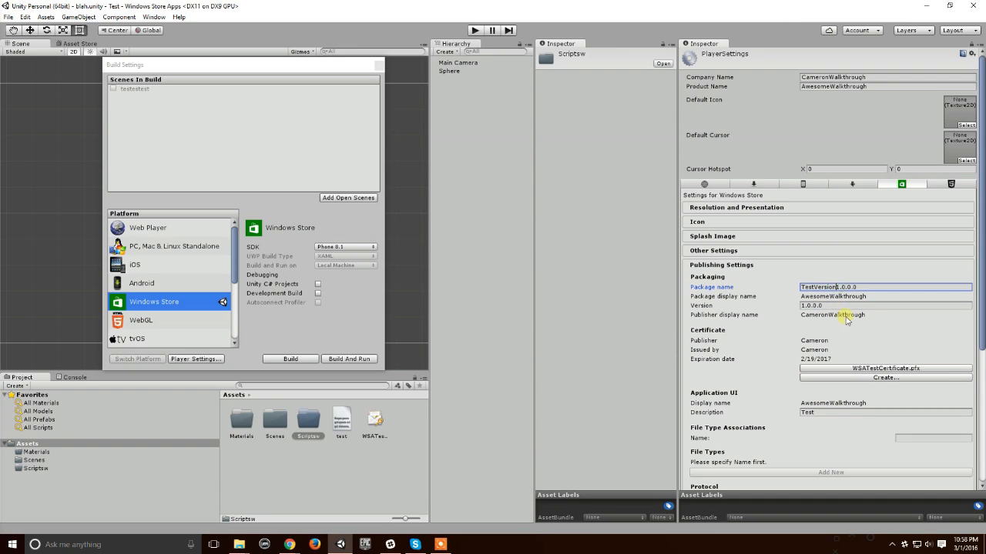
key(ctrl+a)
key(Left)
key(BackSpace)
Step: Open the Windows Store test certificate form, view the Android keystore settings and return to the Windows Store publishing settings
scroll(818, 367, down, 1)
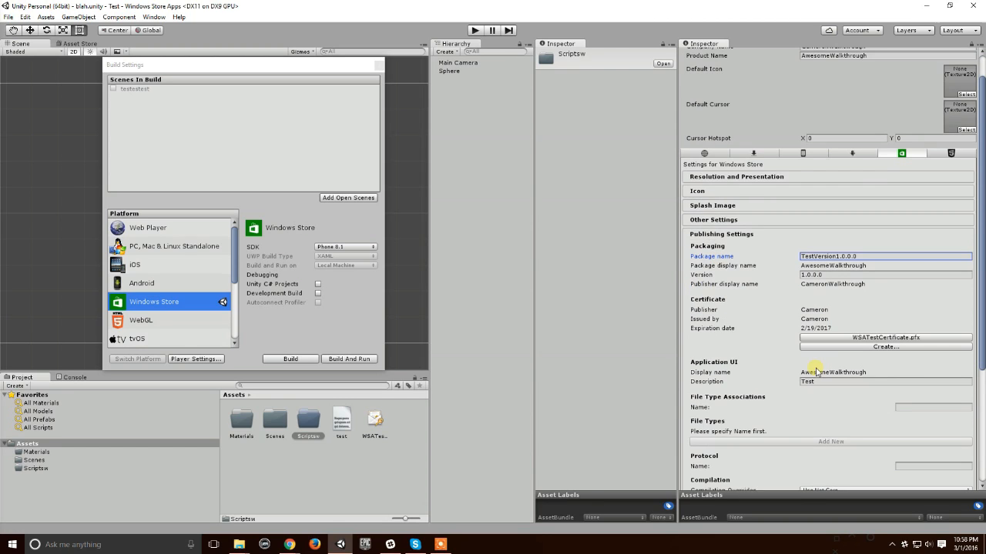
click(885, 347)
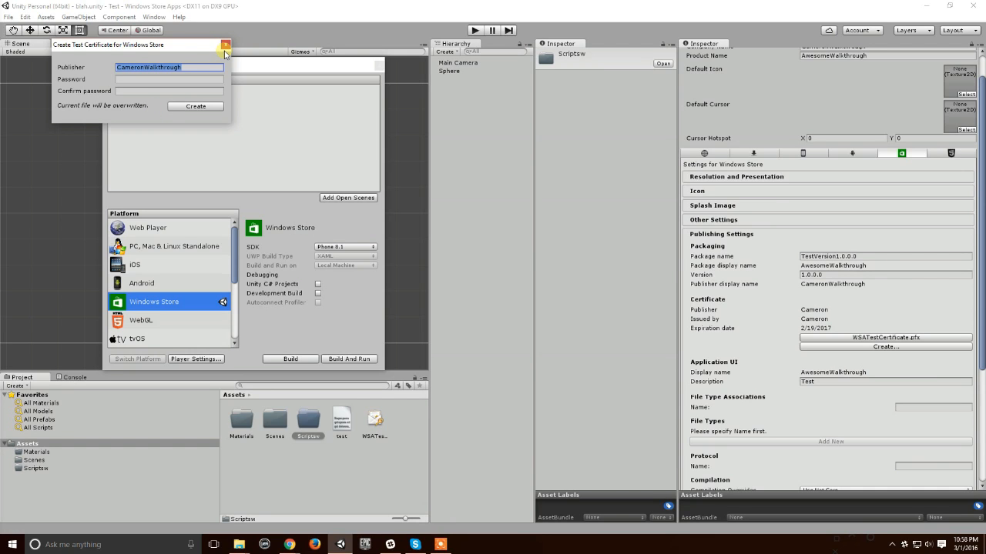
click(852, 153)
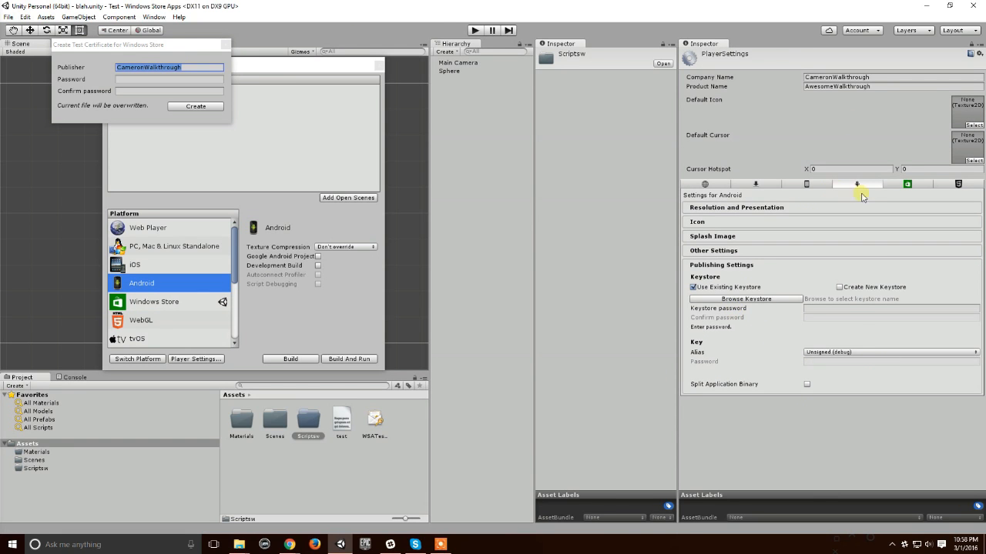
click(900, 184)
scroll(837, 330, down, 1)
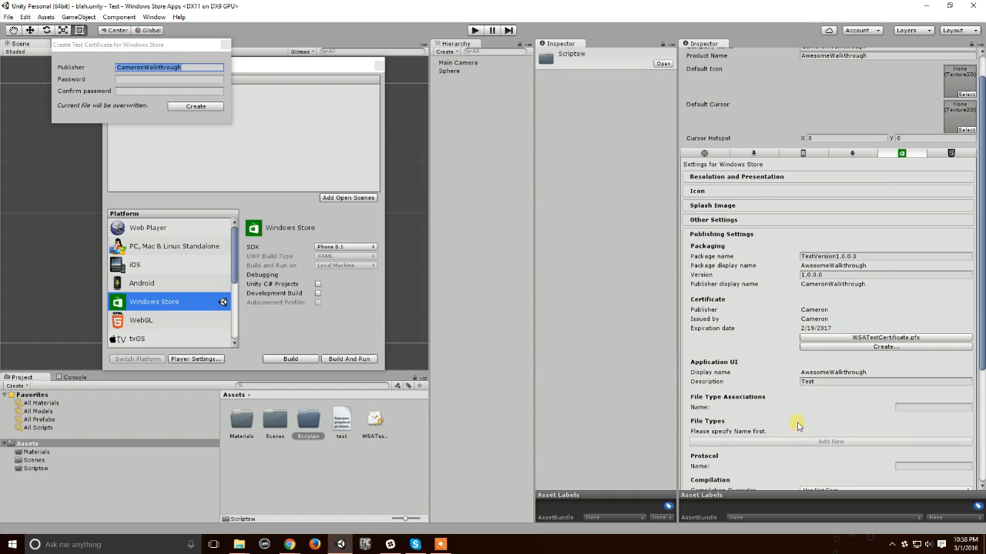
Step: Examine the Application UI description and the remaining publishing settings down to the Capabilities list
scroll(798, 426, down, 1)
drag(836, 352, 776, 352)
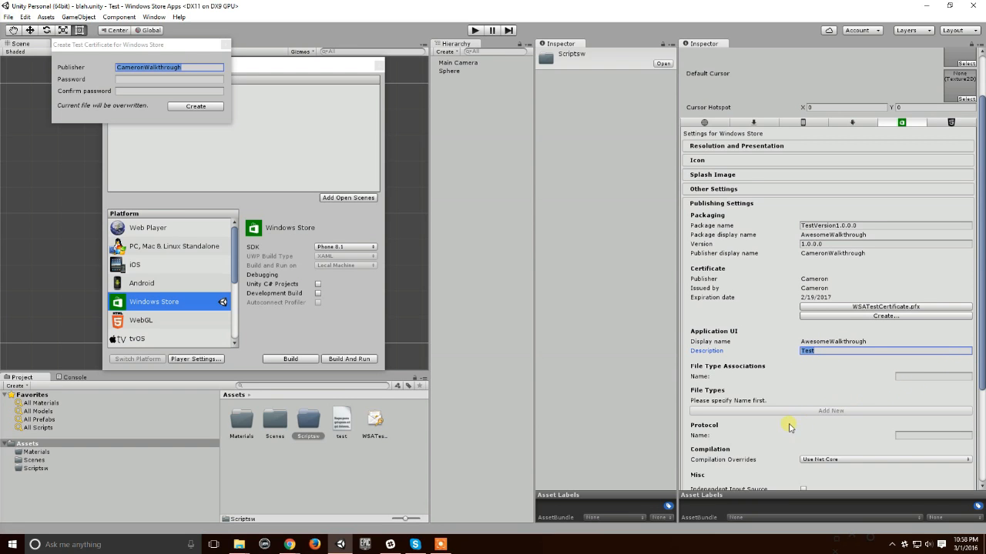
scroll(751, 300, down, 3)
scroll(777, 308, down, 2)
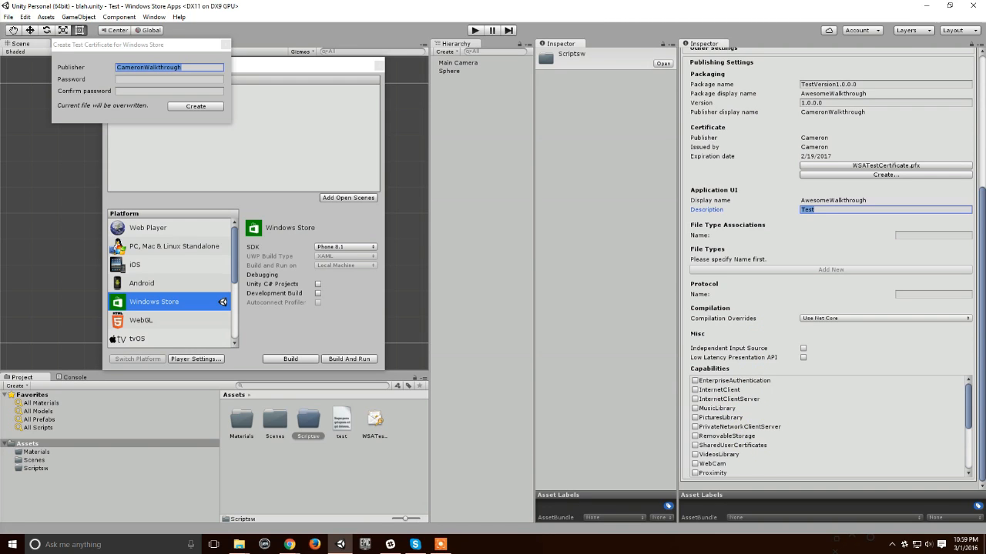
Step: Look through the Capabilities list, including InternetClient and InternetClientServer, and close the test certificate form without creating one
drag(972, 407, 971, 413)
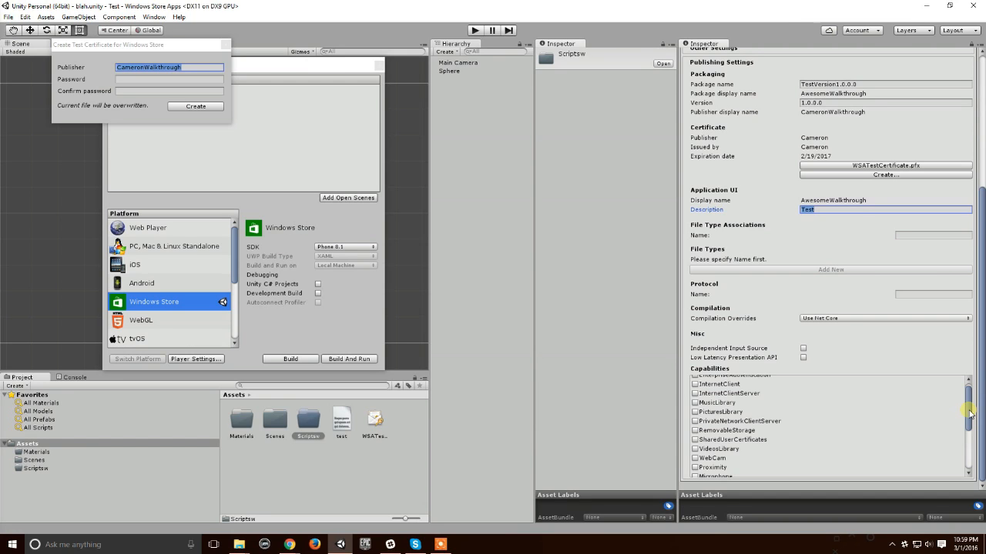
drag(969, 415, 968, 405)
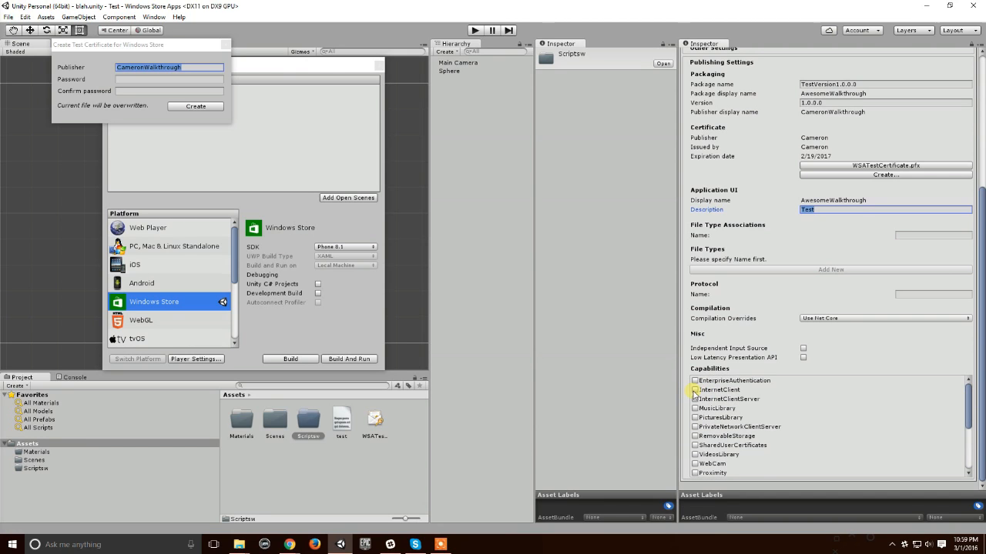
scroll(720, 414, down, 3)
scroll(722, 410, up, 3)
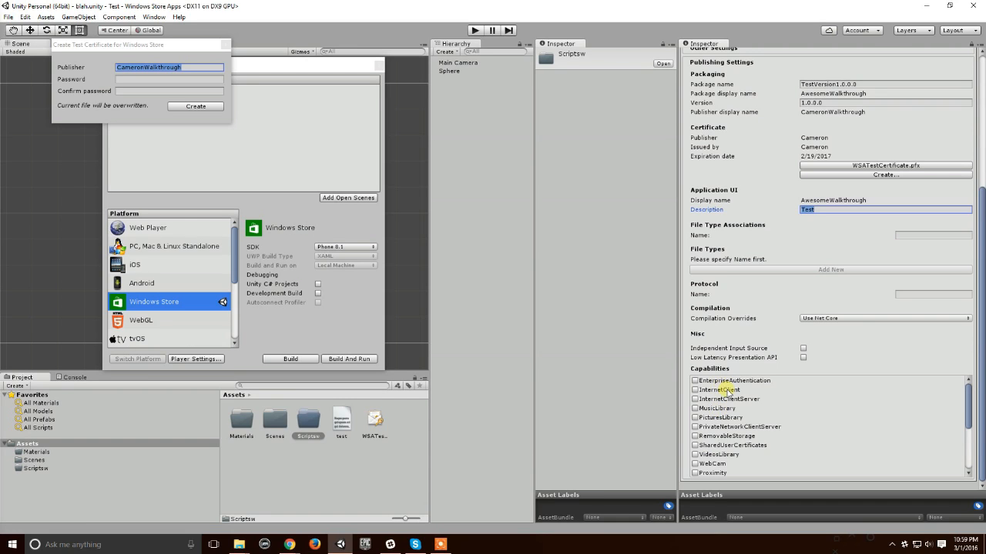
click(706, 391)
click(705, 391)
click(711, 399)
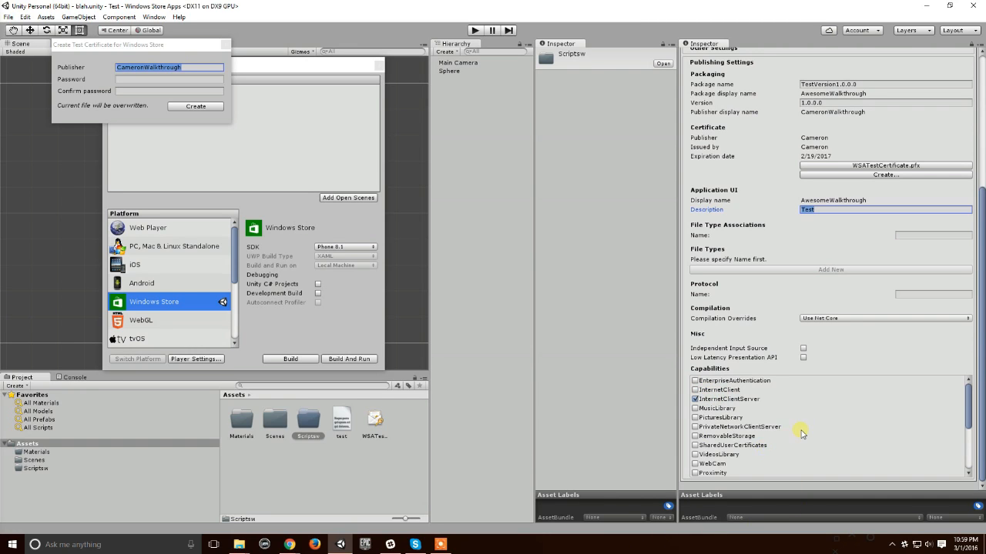
scroll(820, 429, down, 5)
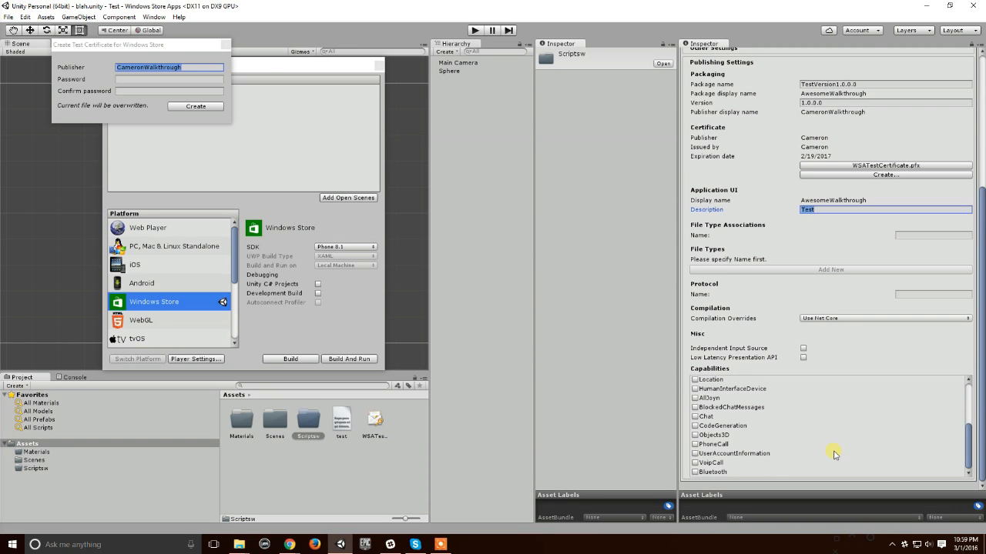
scroll(814, 309, up, 8)
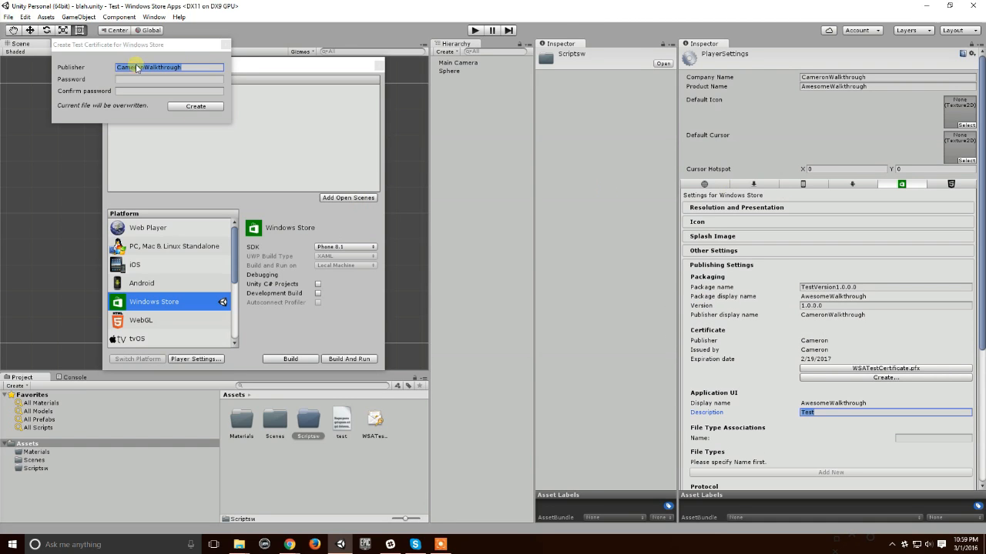
click(222, 47)
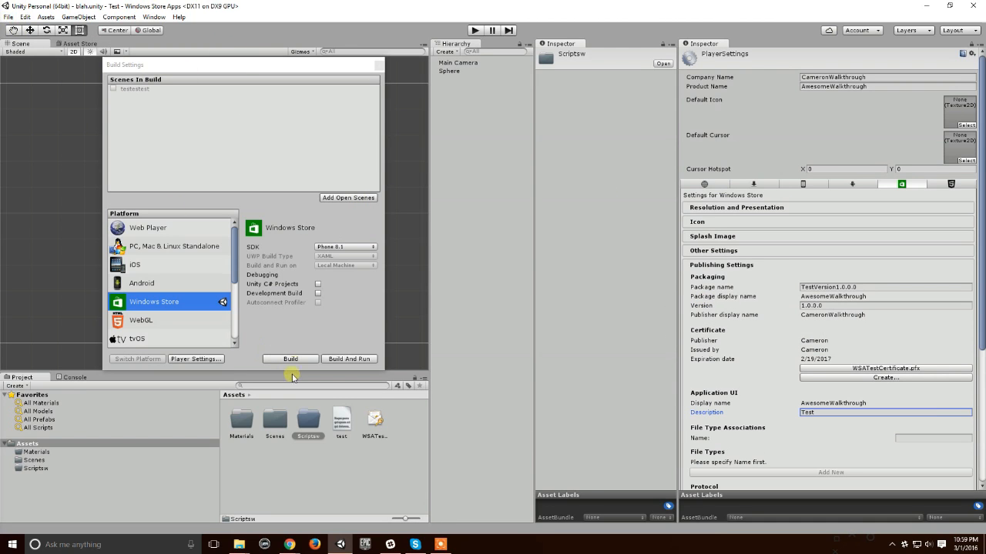
Step: Build the Windows Store player into a new folder named Windows8.1 inside the demonstration folder
click(291, 361)
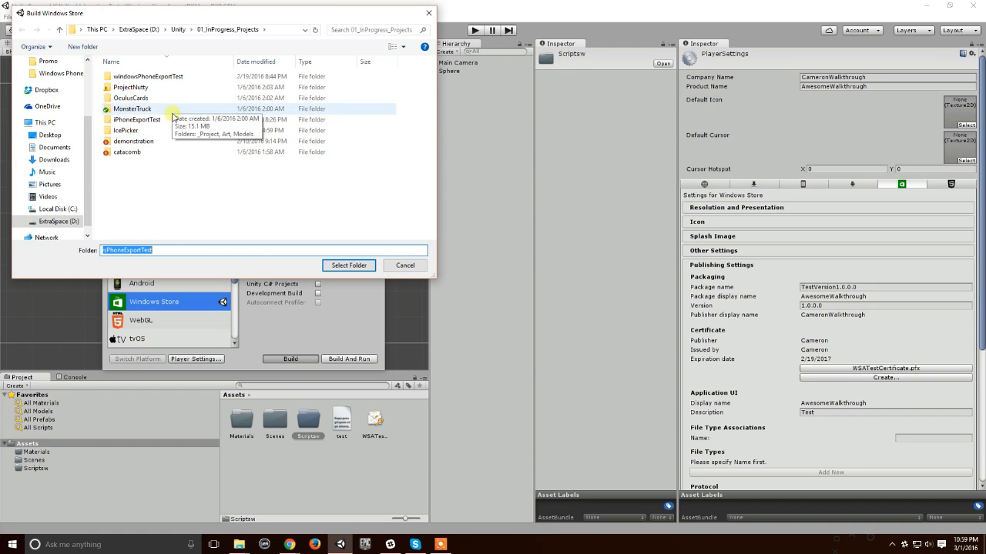
double_click(154, 141)
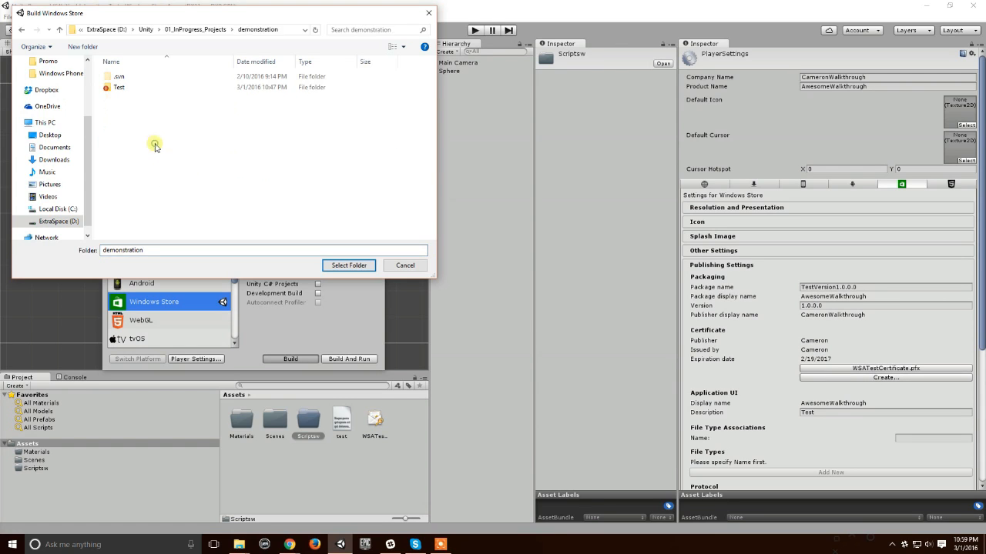
click(83, 47)
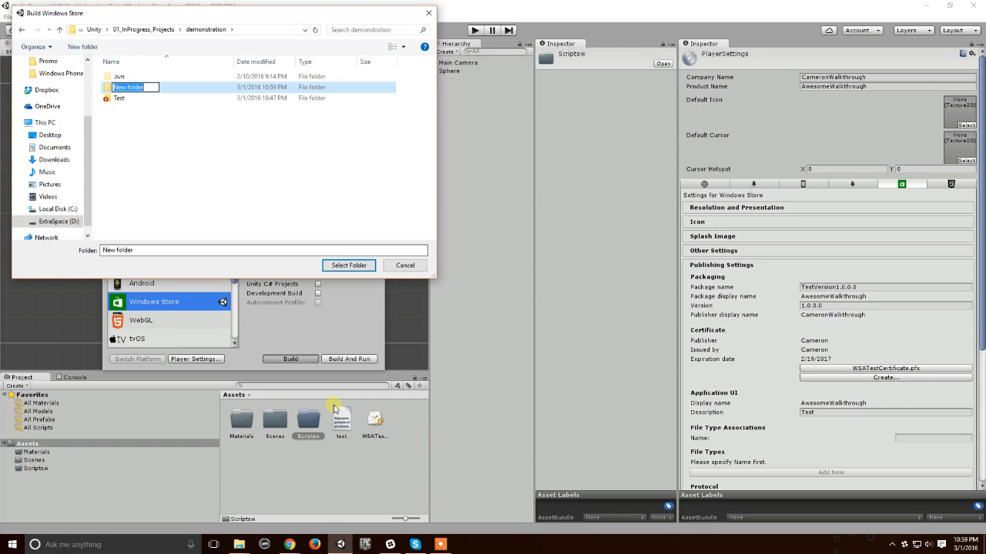
text(Windows8.1)
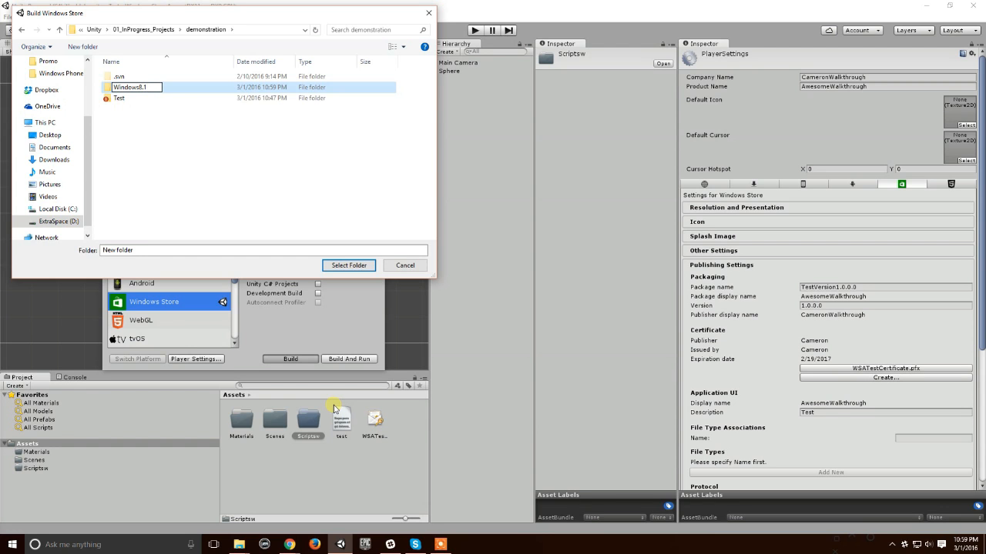
key(Return)
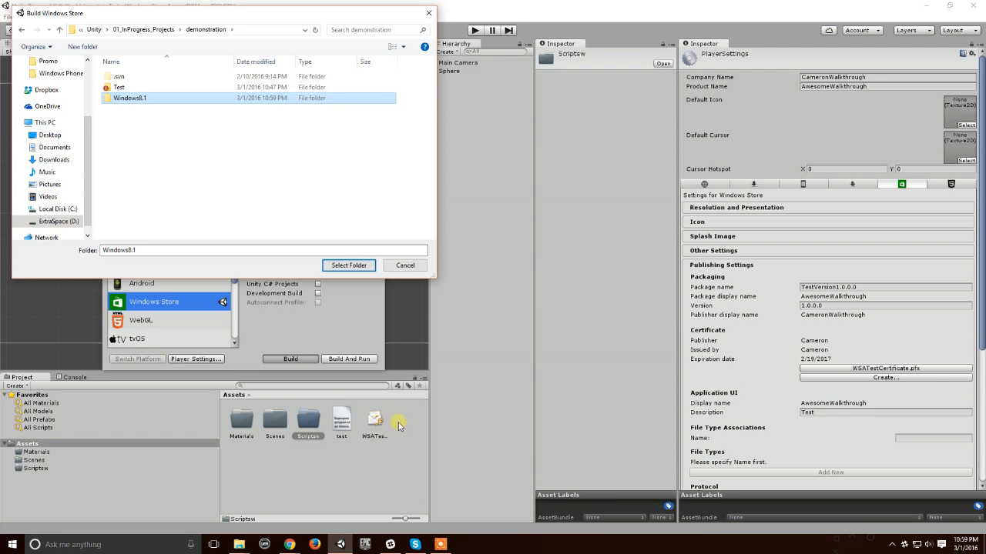
click(350, 264)
Step: Open the built AwesomeWalkthrough.sln from the Windows8.1 output folder in Visual Studio
mouse_move(239, 544)
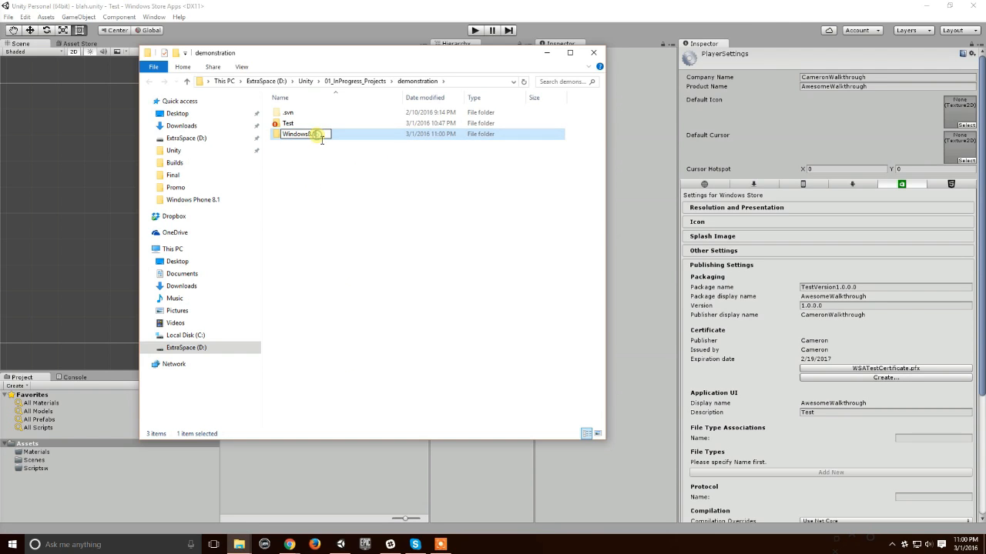
double_click(317, 135)
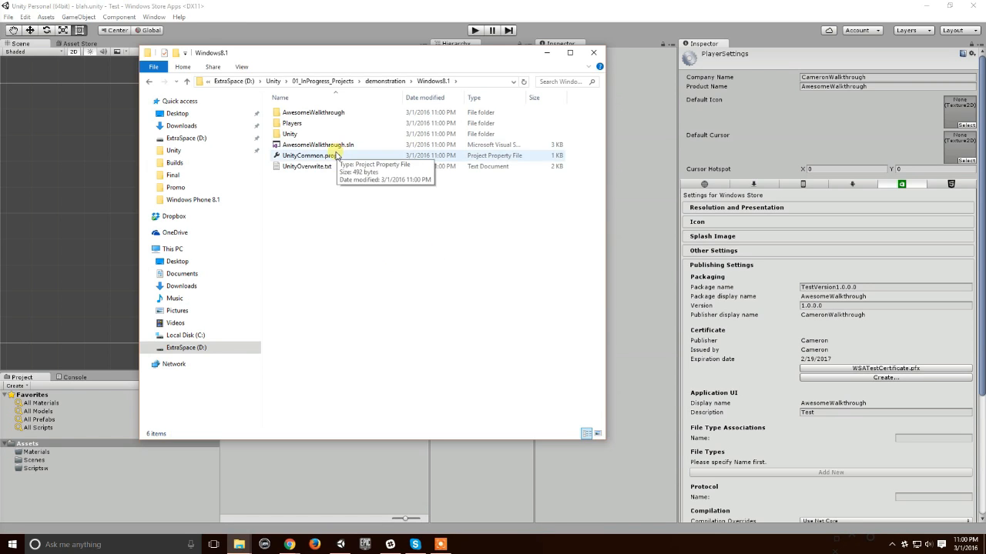
double_click(312, 146)
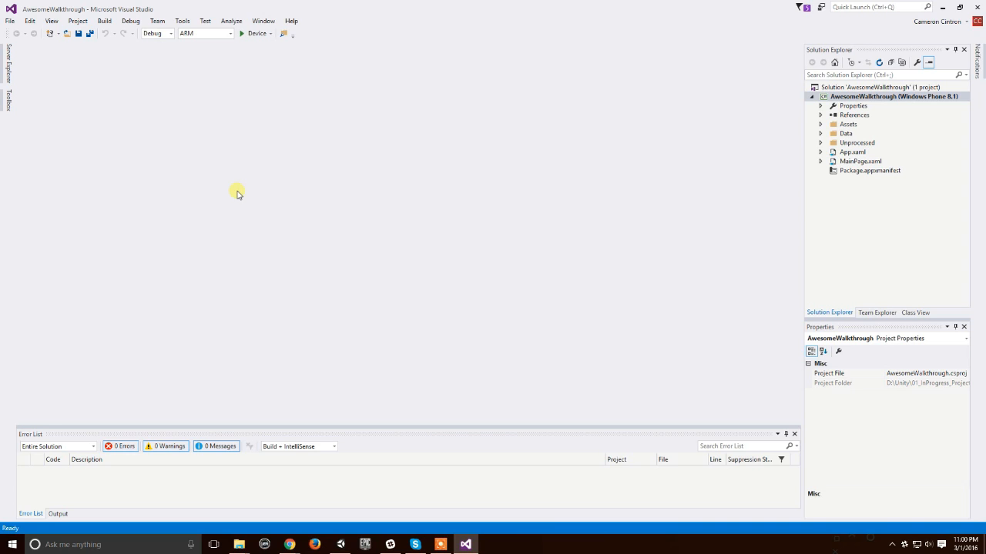
Step: Open the New Project dialog and look through the Visual C# Windows Phone, Classic Desktop, Windows 8 and Universal templates
click(10, 22)
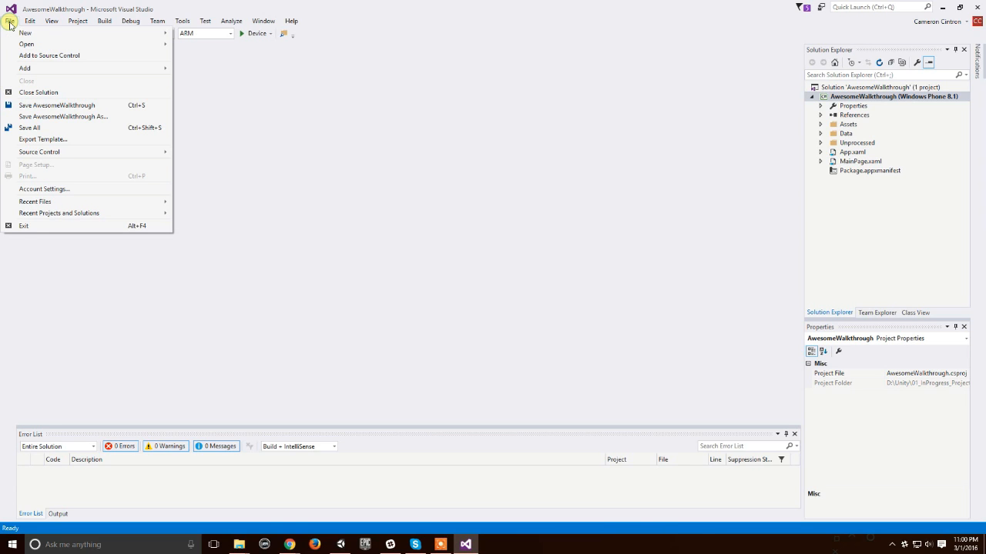
mouse_move(38, 33)
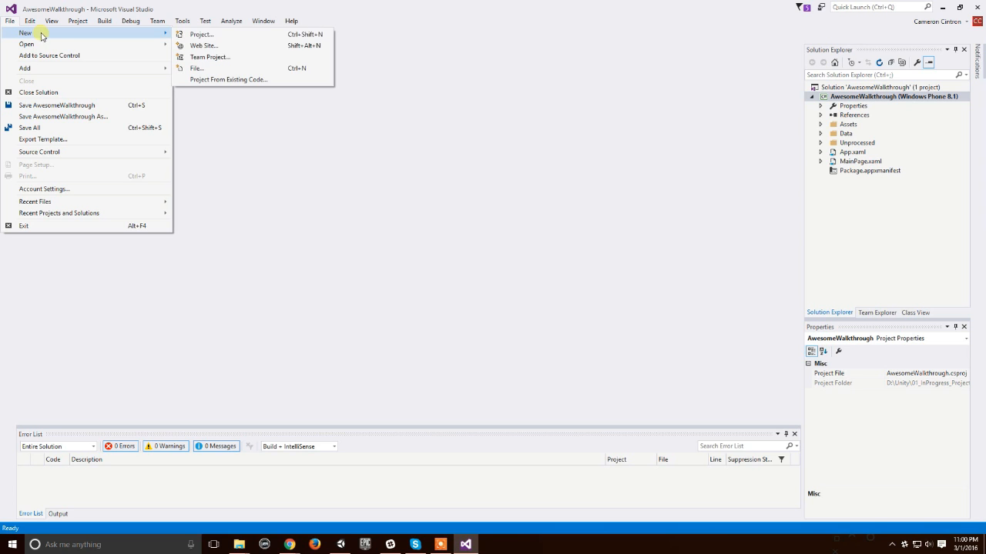
click(212, 37)
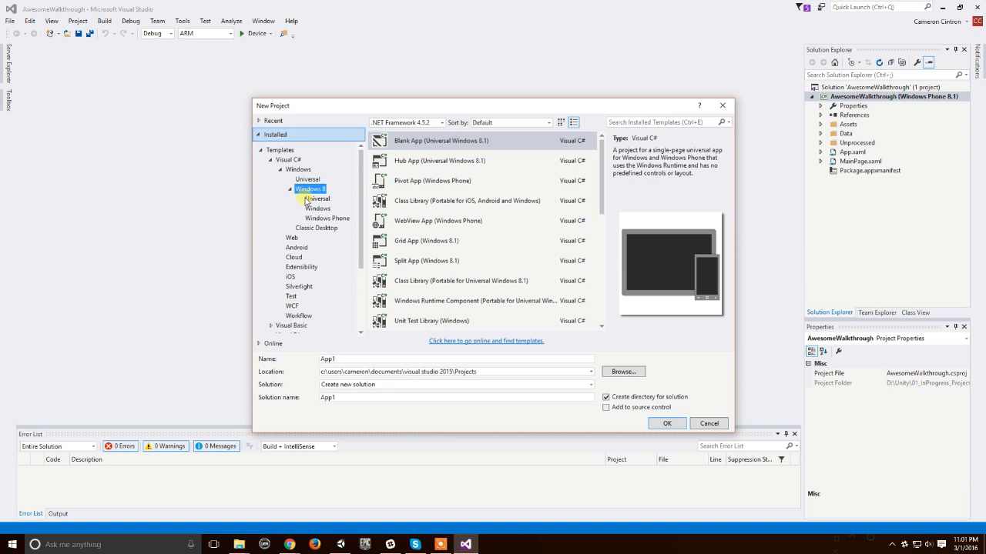
click(318, 218)
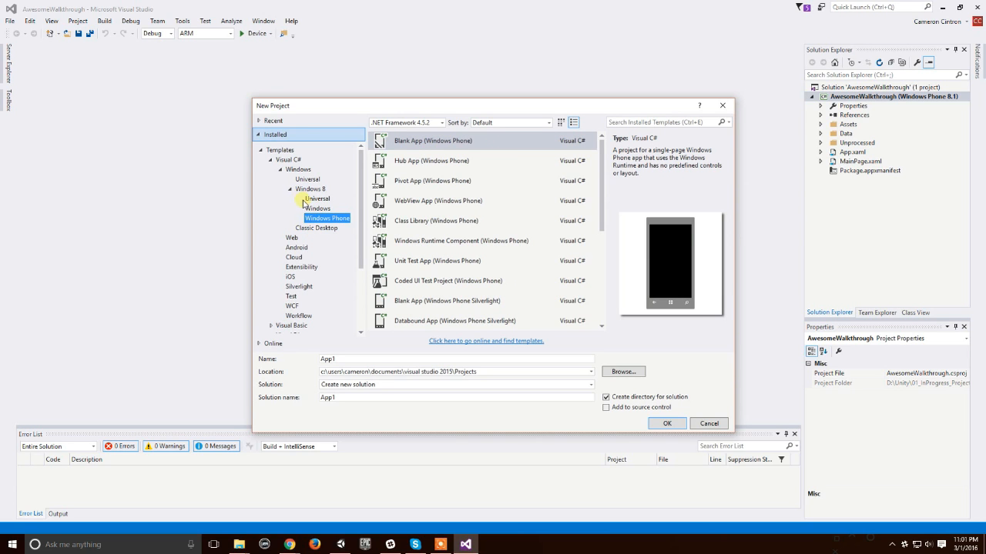
scroll(425, 249, down, 3)
click(326, 226)
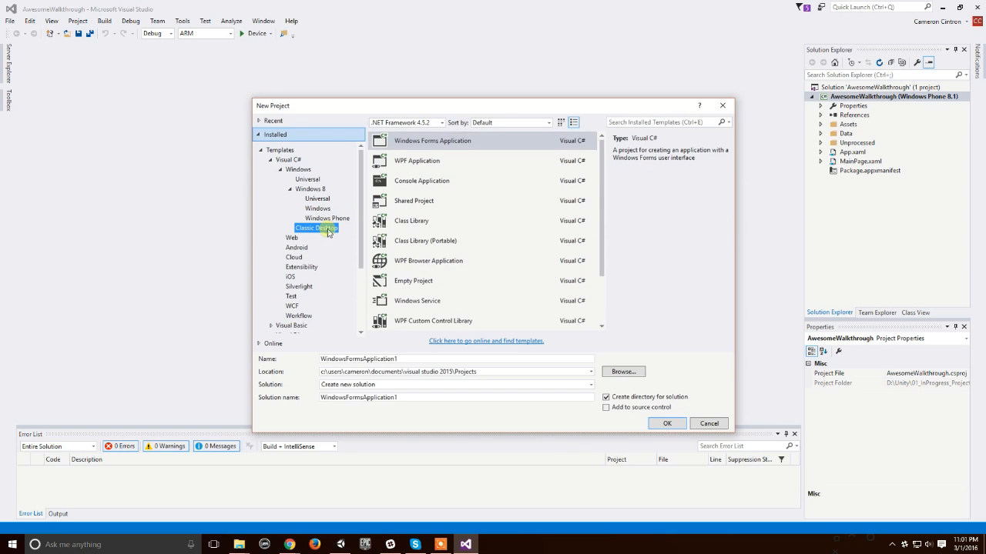
click(304, 180)
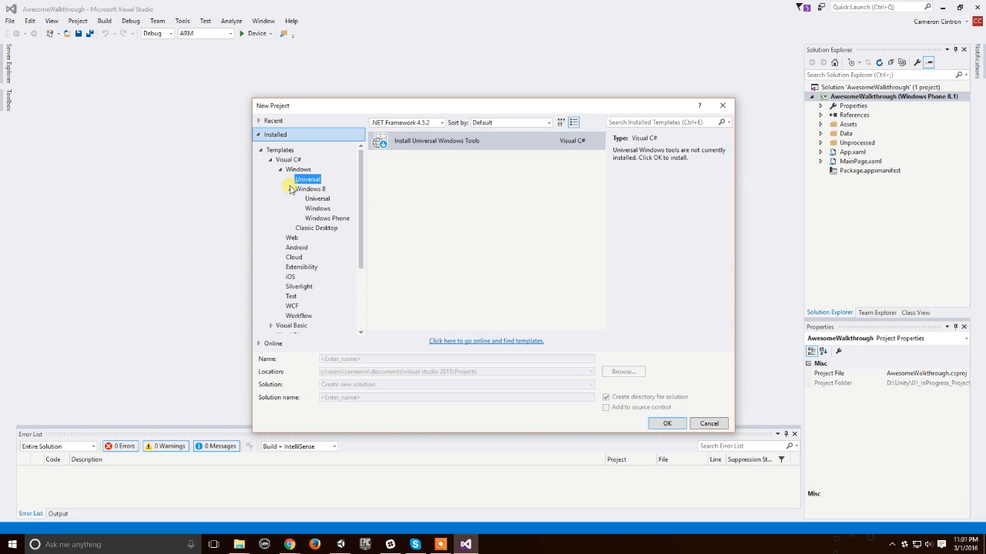
click(290, 188)
click(304, 199)
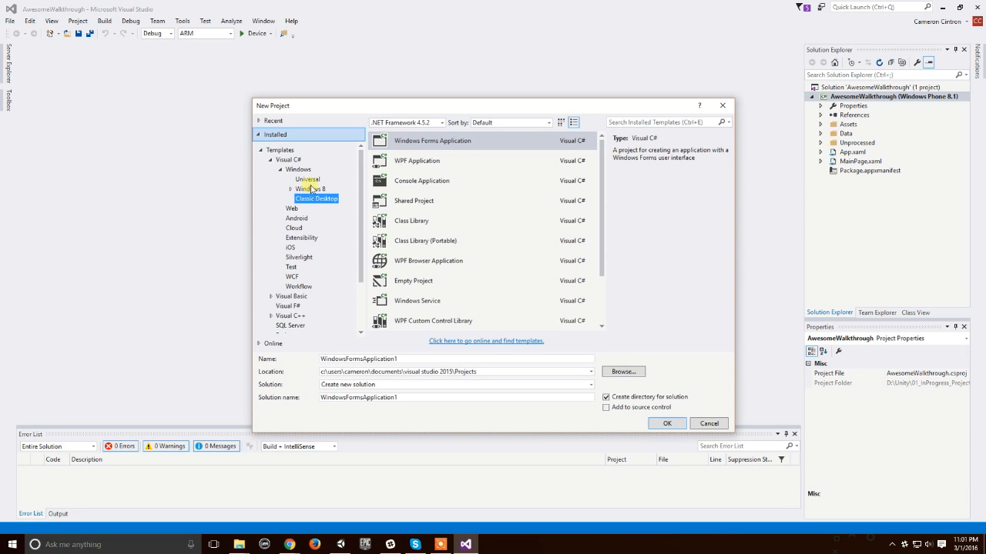
click(310, 189)
click(291, 189)
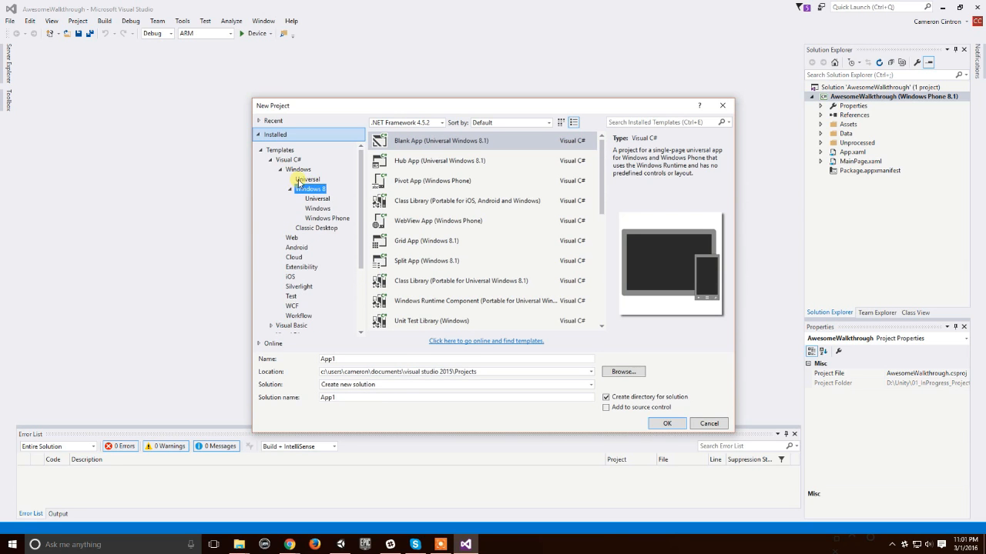
click(306, 180)
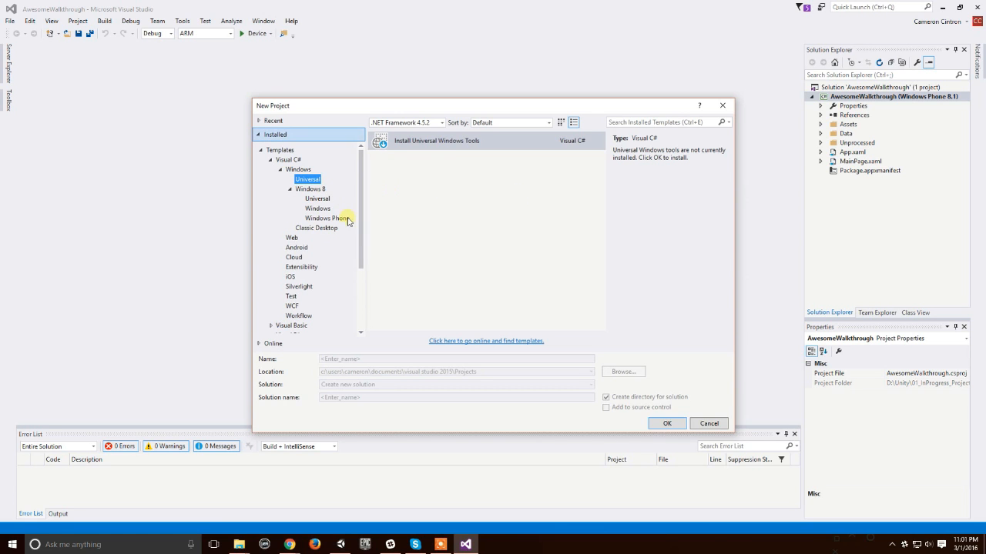
Step: Compare the Windows 8, Windows Phone, Classic Desktop and Universal template lists again, then close the New Project dialog without creating a project
click(308, 189)
click(317, 199)
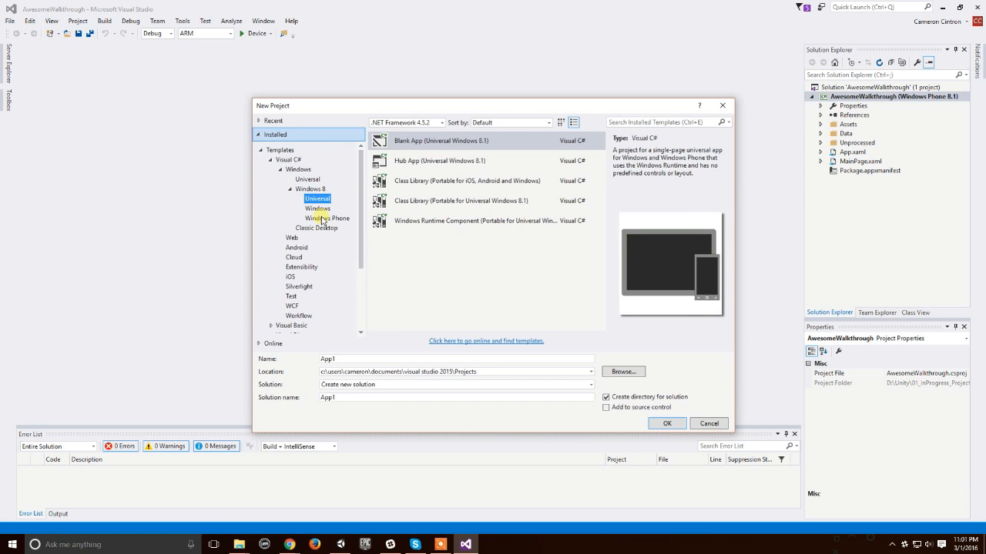
click(323, 219)
click(323, 227)
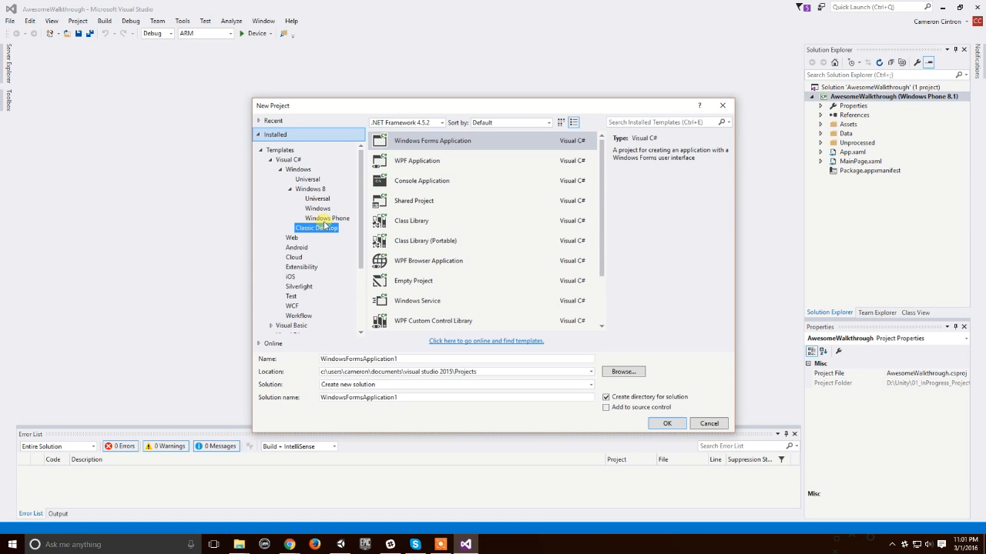
scroll(462, 216, down, 2)
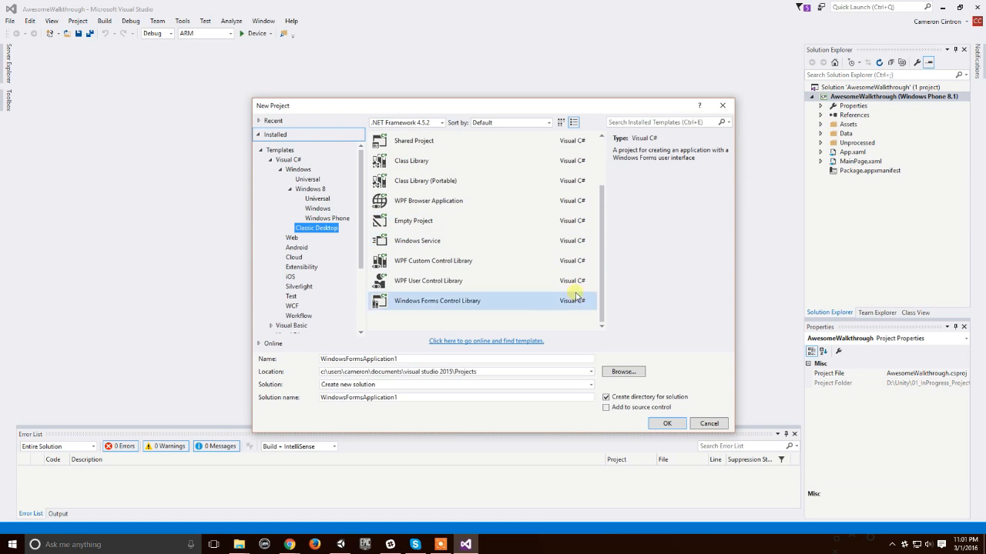
click(333, 221)
click(323, 209)
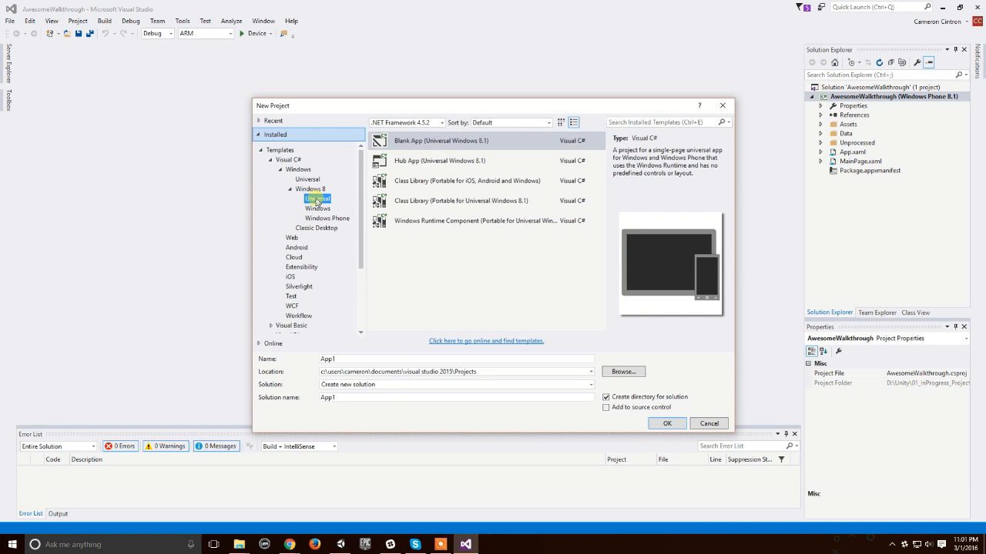
click(308, 181)
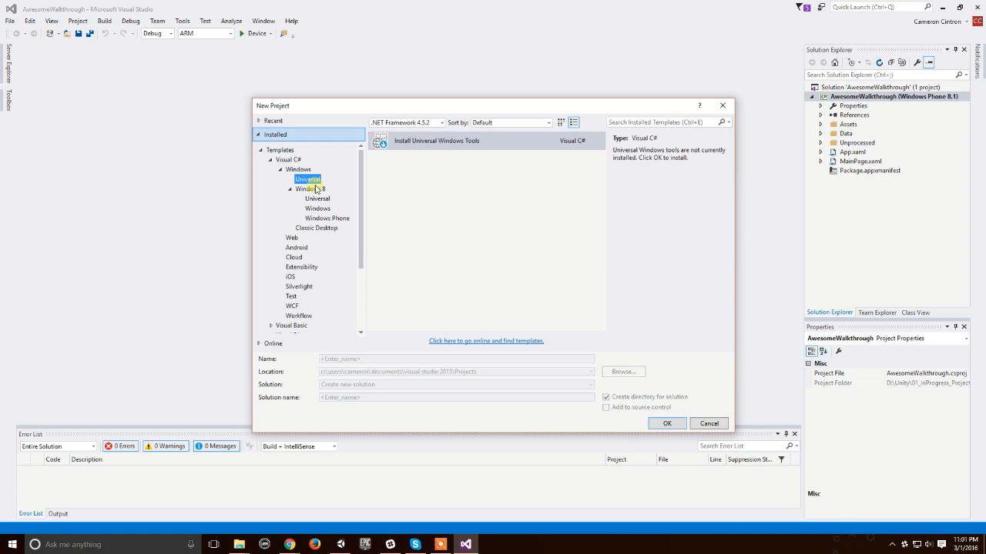
click(307, 190)
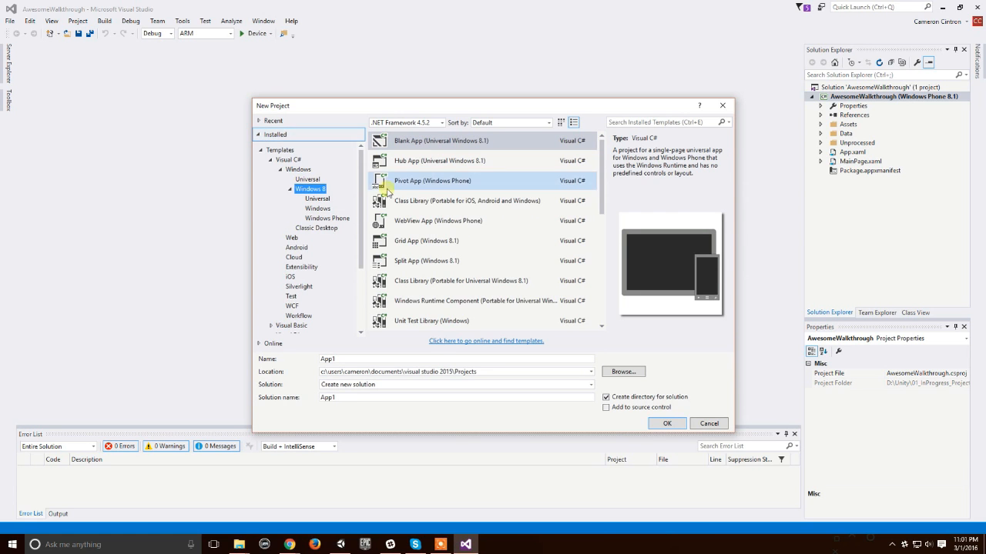
click(708, 423)
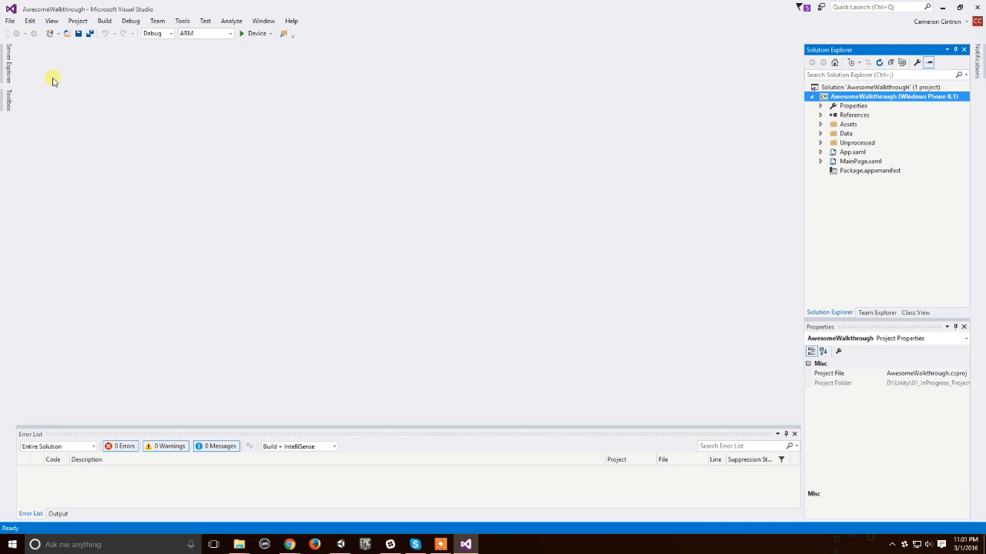
Step: Open the AwesomeWalkthrough project properties at the Code Analysis settings
click(78, 22)
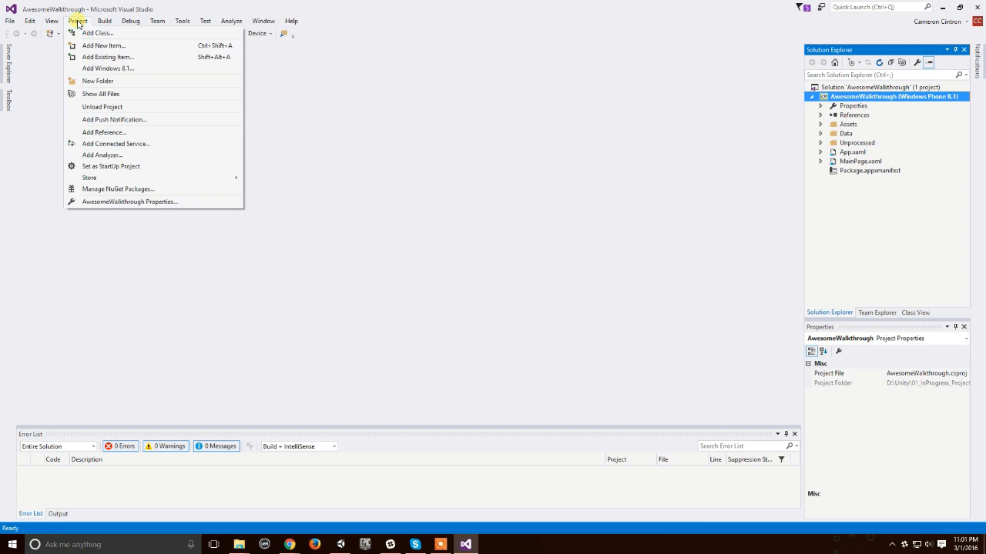
click(125, 201)
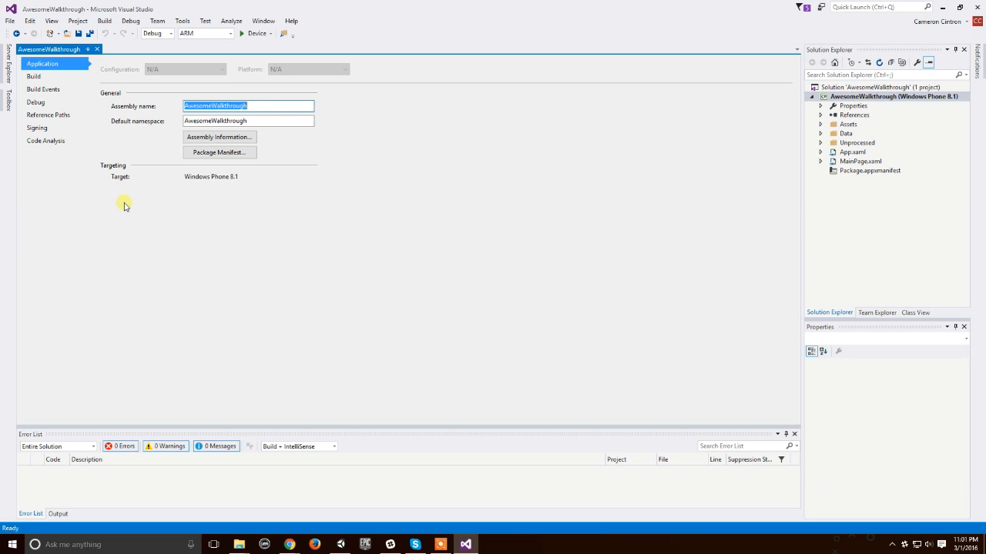
click(53, 145)
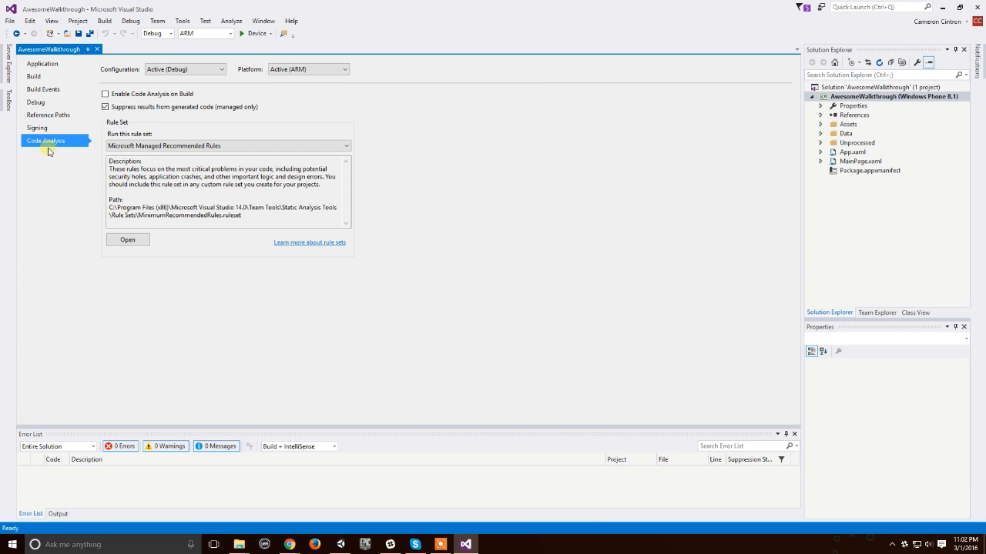
Step: Switch the Code Analysis configuration to Master and back to Debug
click(222, 71)
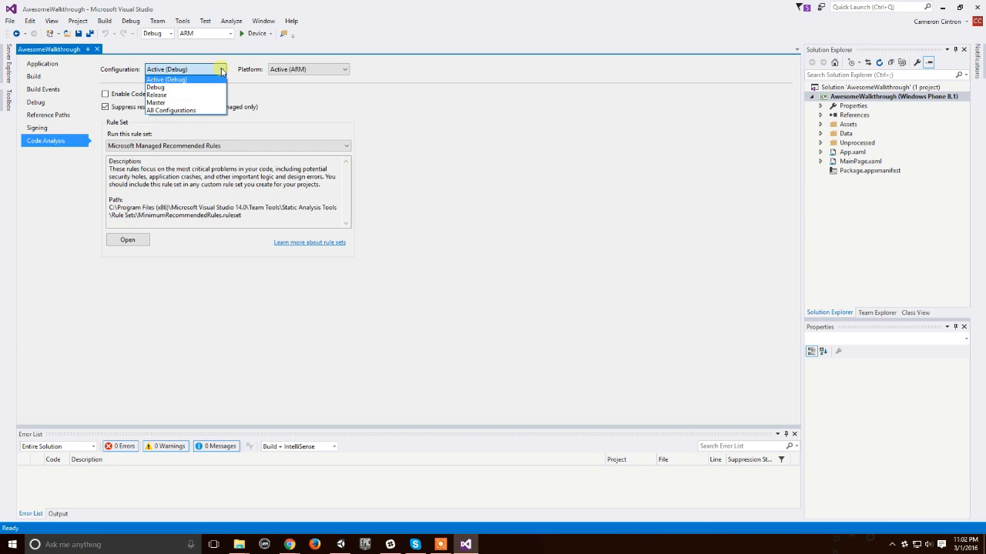
click(198, 103)
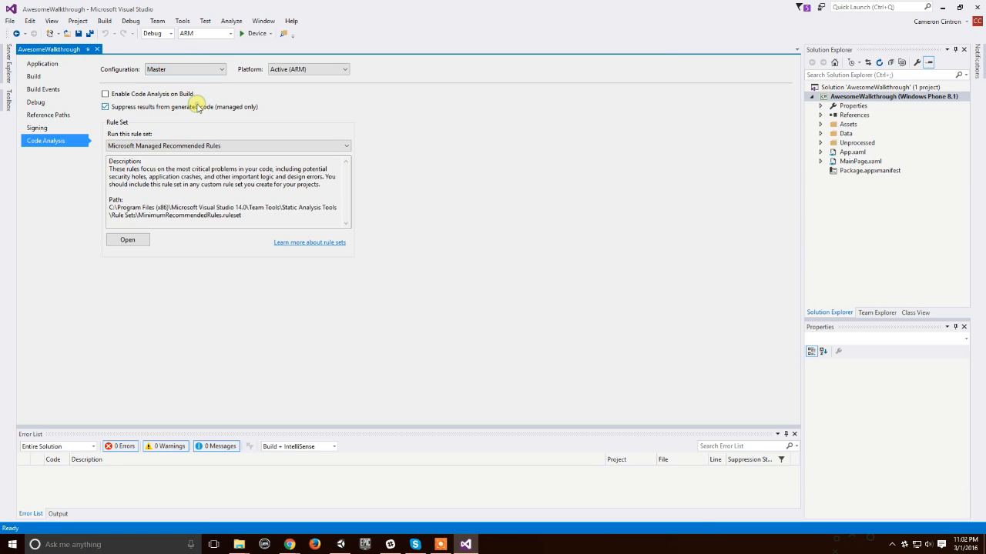
click(219, 70)
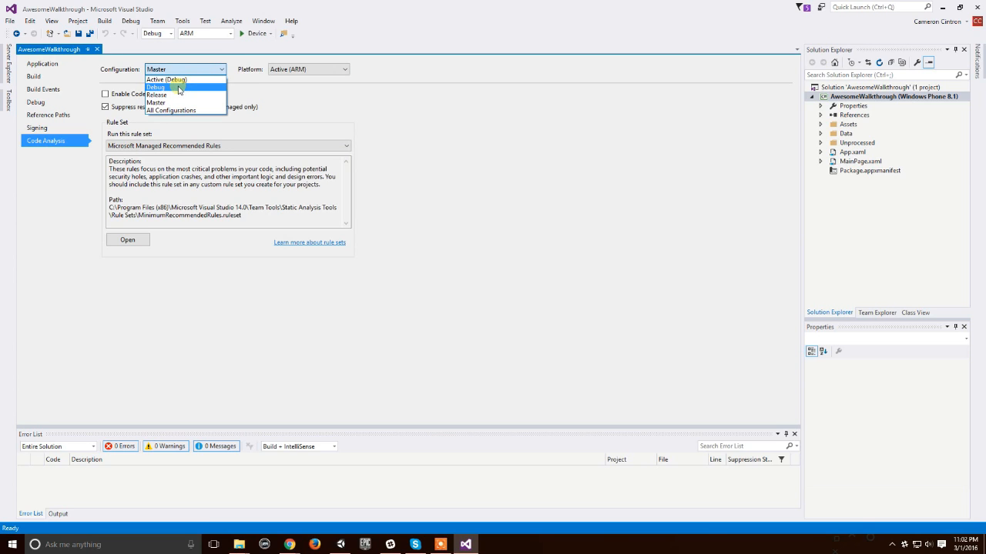
click(193, 89)
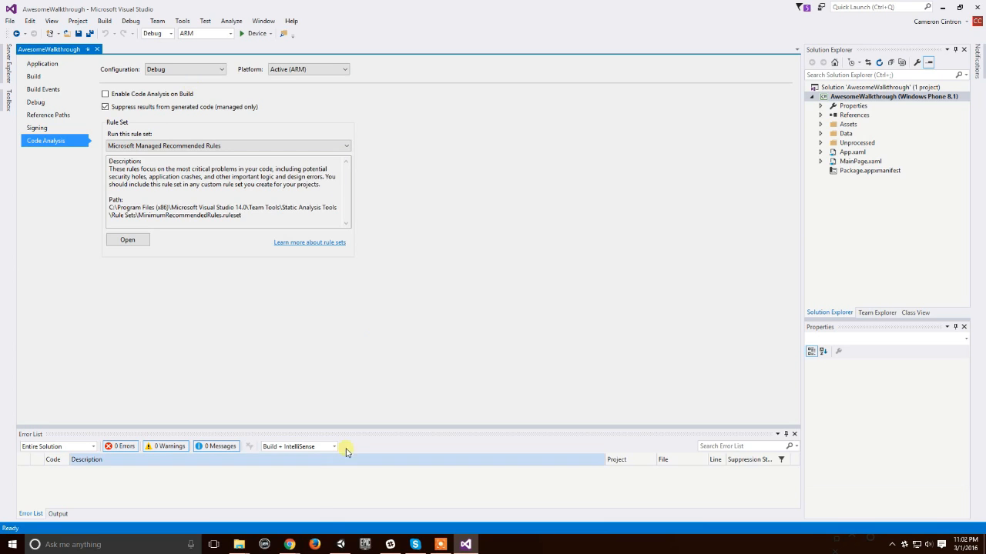
Step: Set the configuration in the project's Code Analysis settings to Master
click(169, 72)
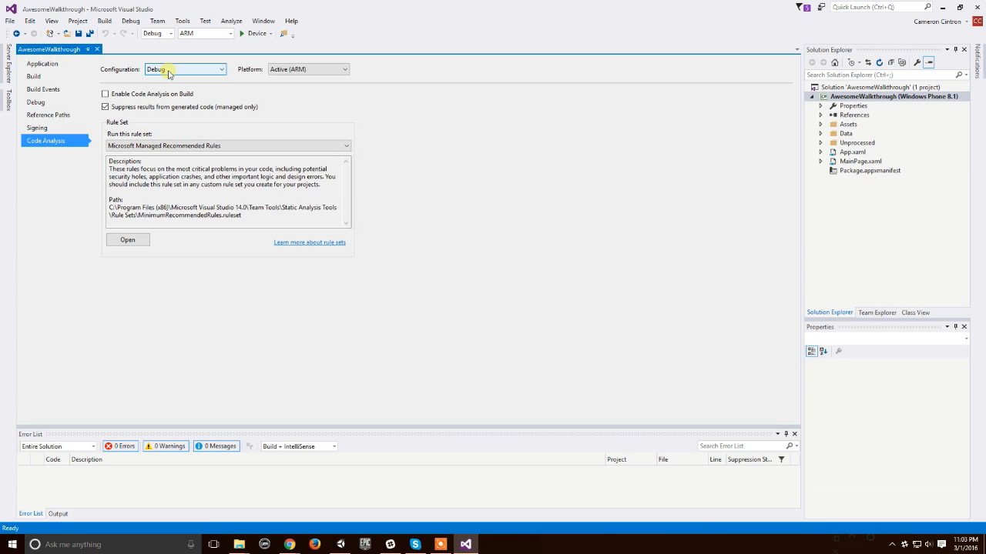
click(169, 71)
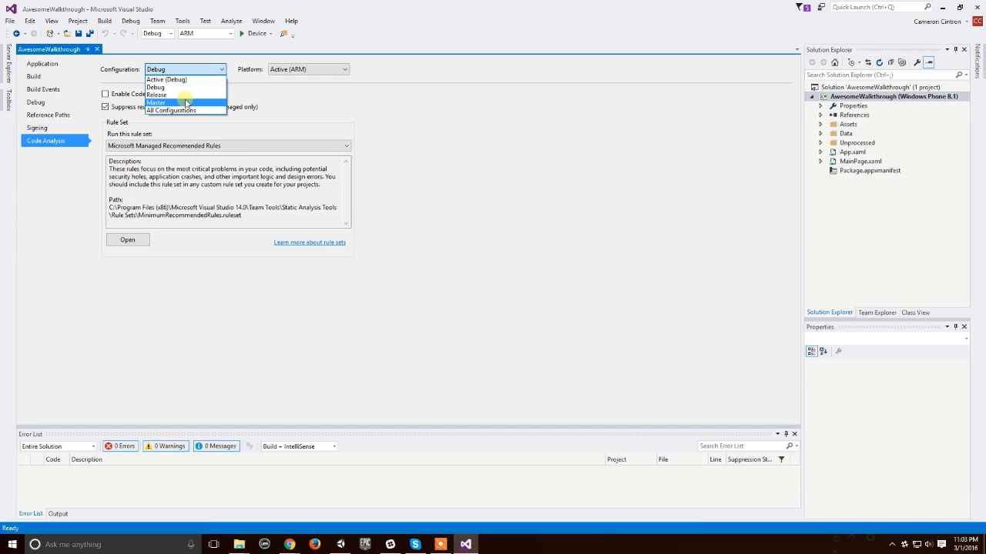
click(185, 103)
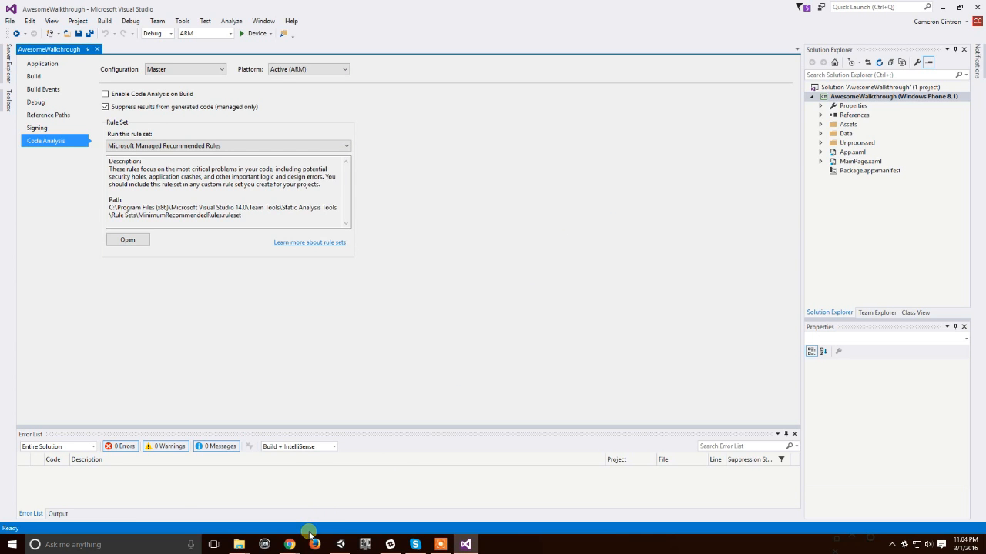
Step: In Chrome, search for "windows developer", then open the Windows Dev Center and its app submission dashboard
mouse_move(297, 542)
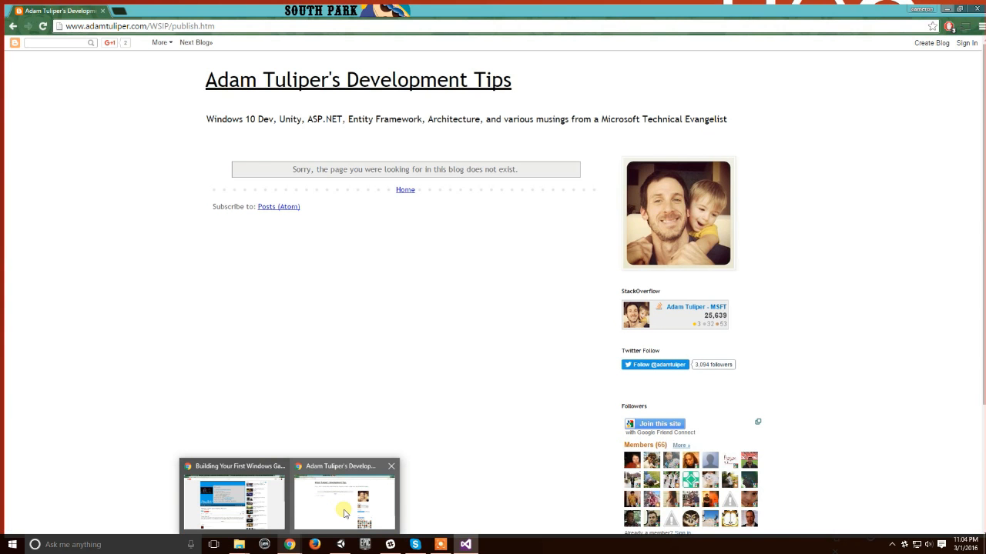
click(343, 513)
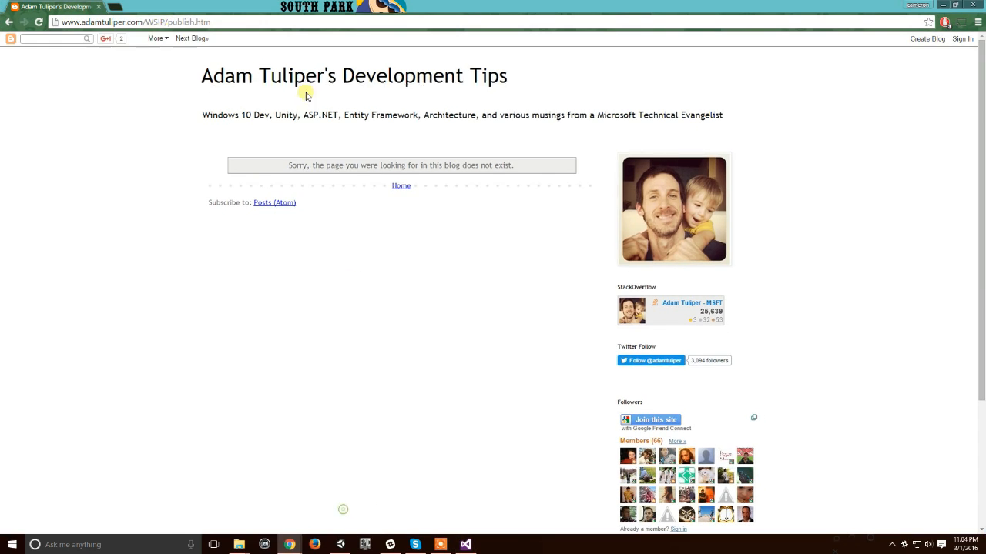
click(152, 22)
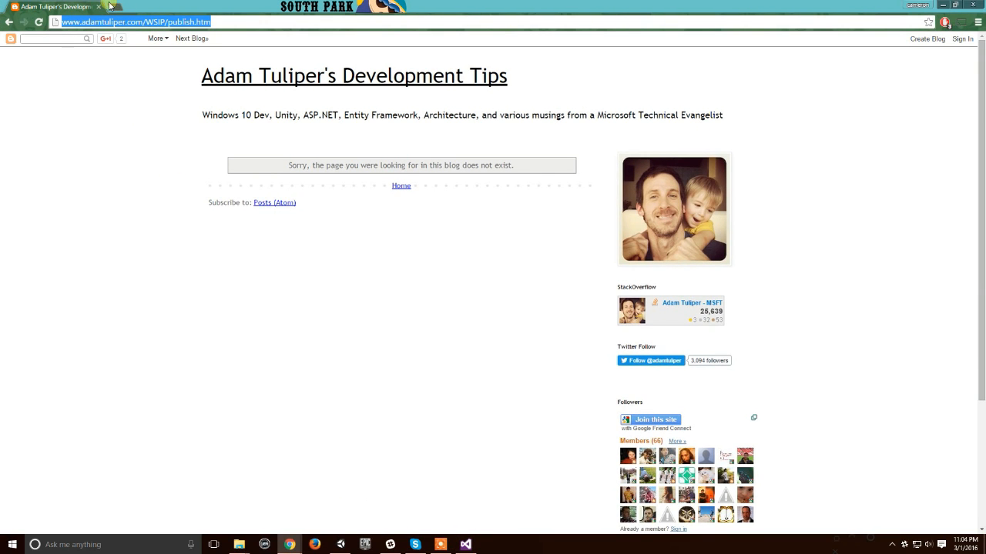
text(windows developer)
key(Return)
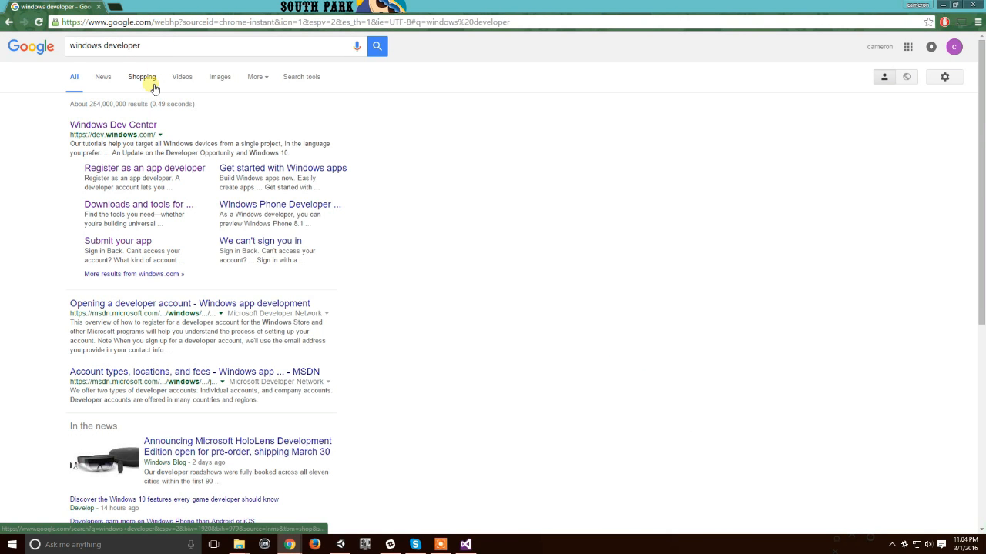
click(123, 127)
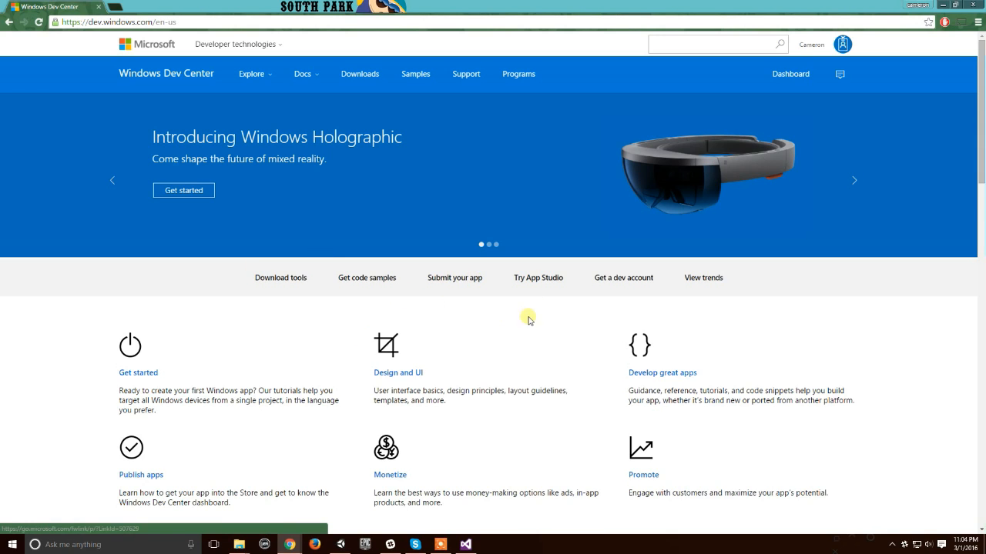
click(476, 286)
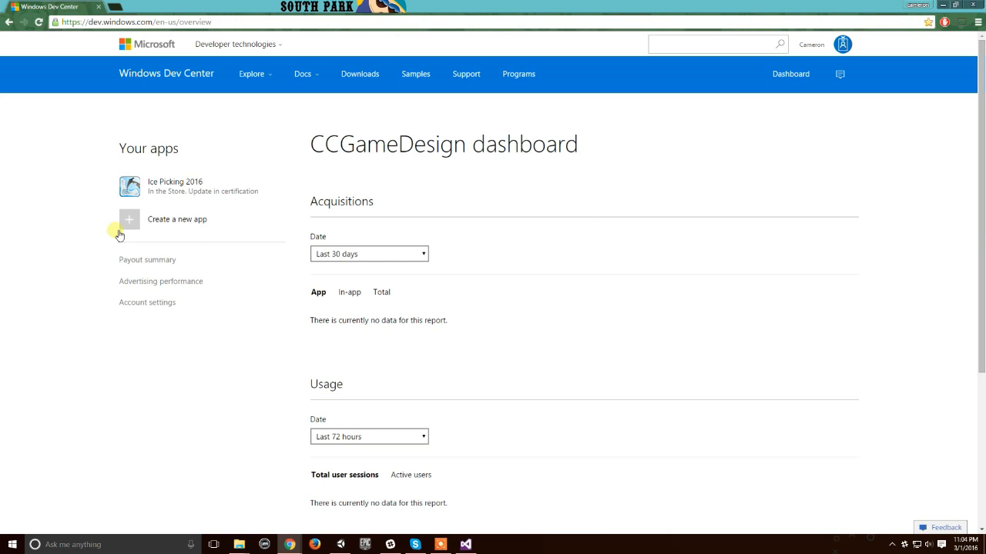
Step: View the page for creating a new app by reserving a name, then cancel back to the dashboard
drag(115, 204, 239, 260)
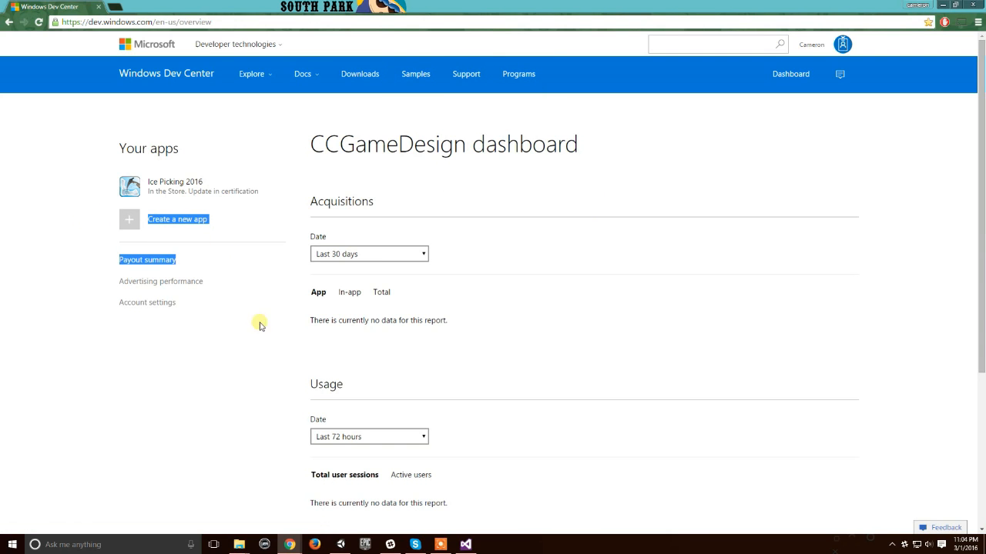
click(243, 359)
click(125, 222)
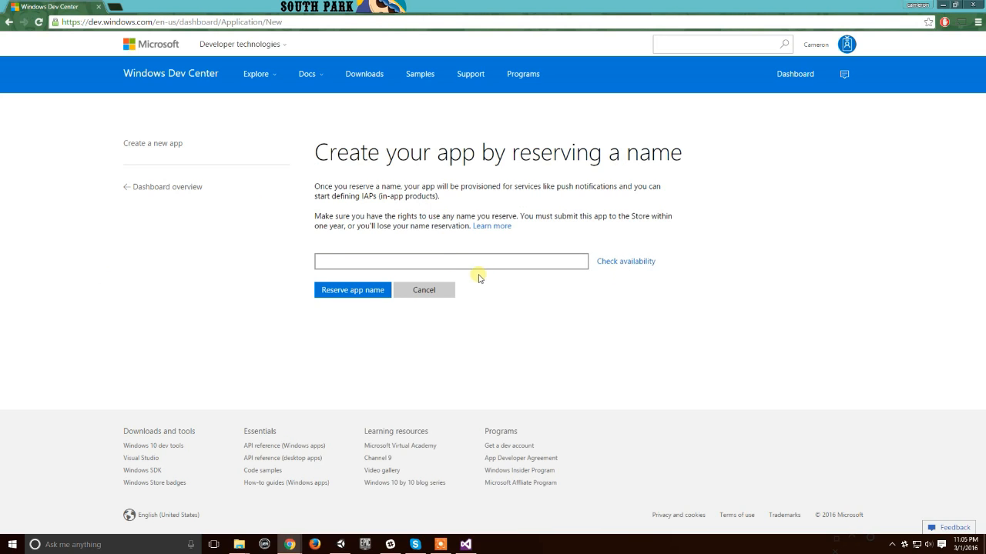
click(441, 292)
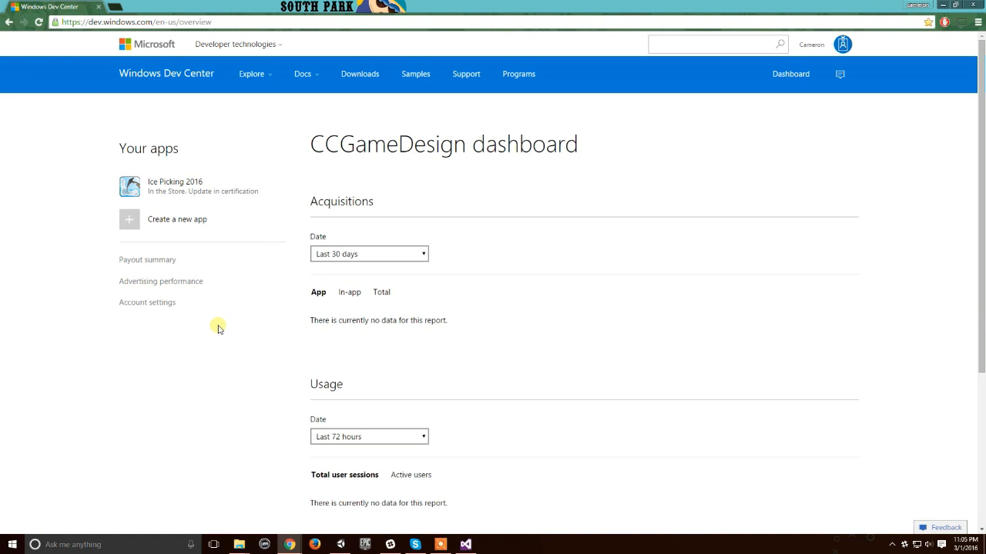
Step: Open the developer account settings and look through the account, financial and device sections
click(156, 303)
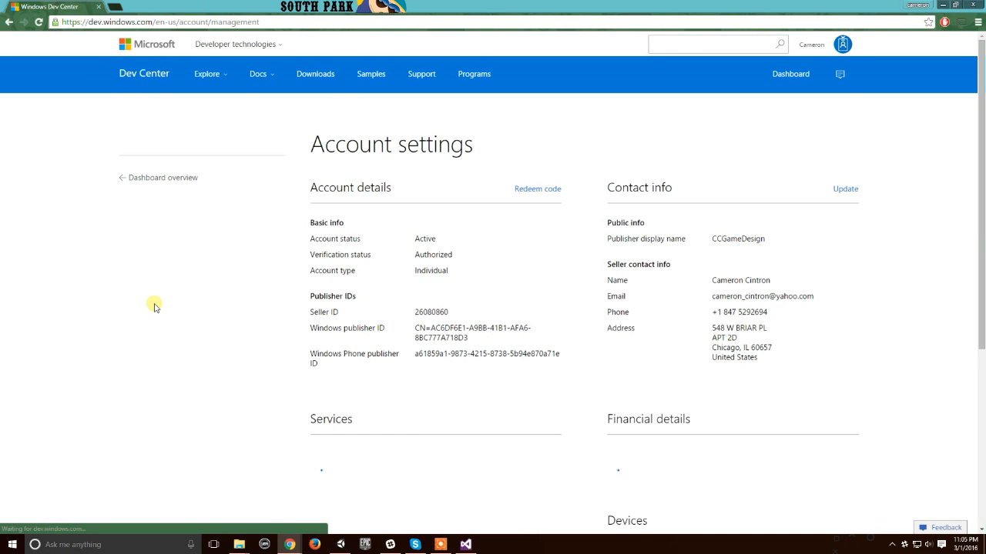
scroll(256, 299, down, 4)
scroll(256, 299, up, 2)
scroll(256, 299, down, 2)
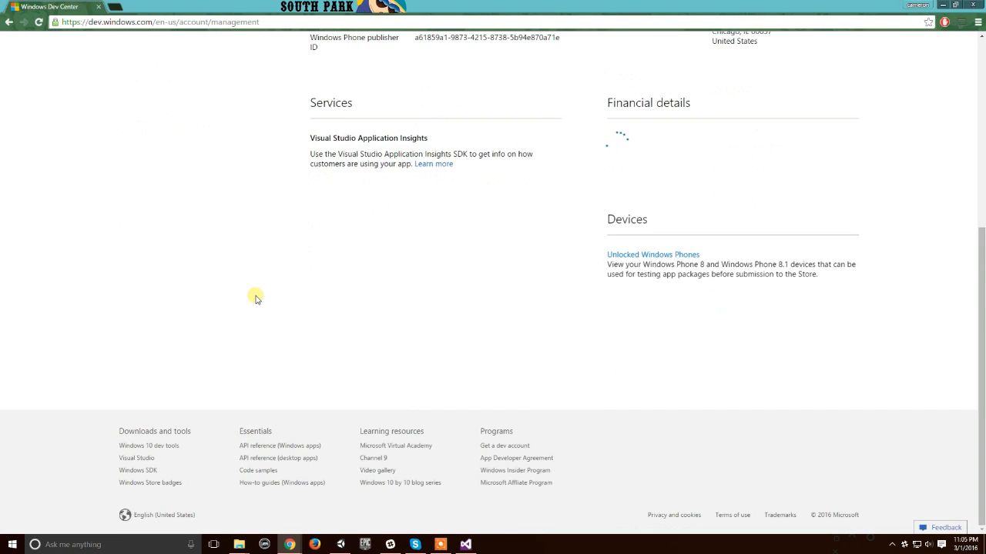
scroll(257, 299, up, 4)
scroll(256, 299, down, 3)
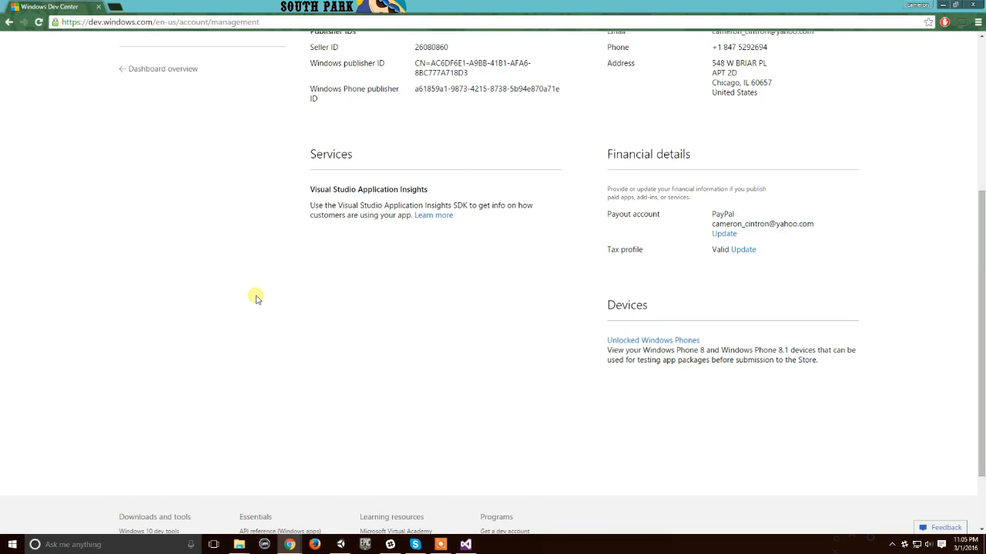
scroll(256, 299, down, 2)
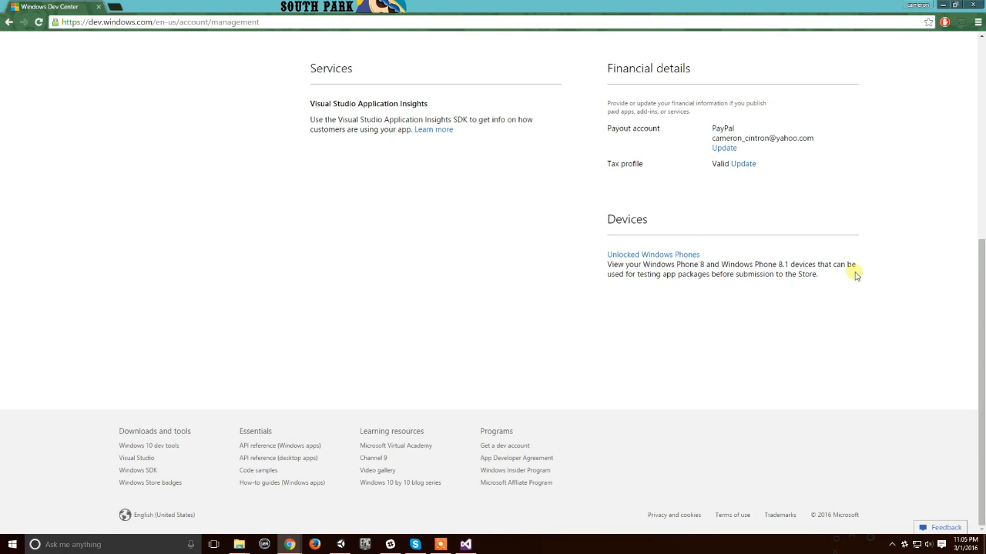
Step: Check the registered device in the Unlocked Windows Phones list, then close the Dev Center page
click(681, 255)
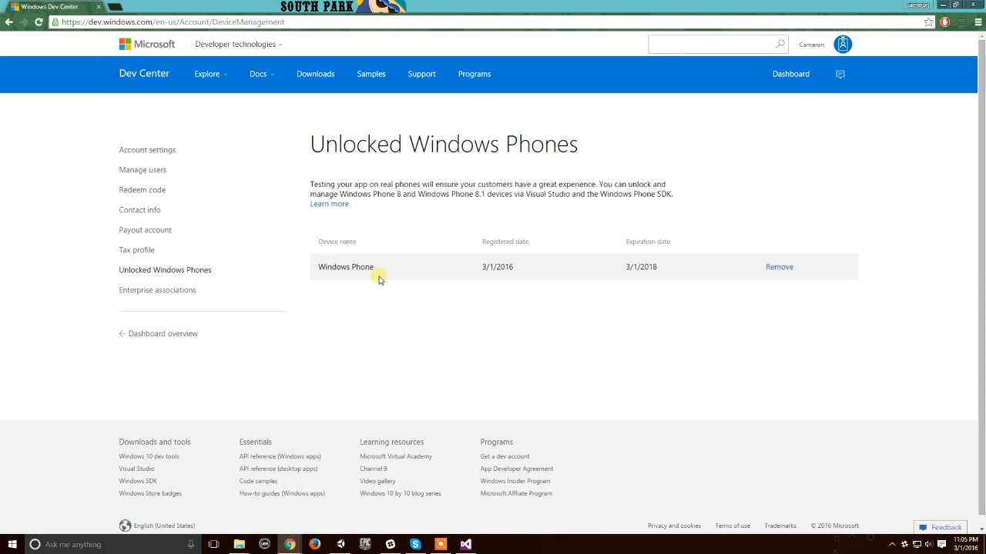
drag(306, 266, 585, 273)
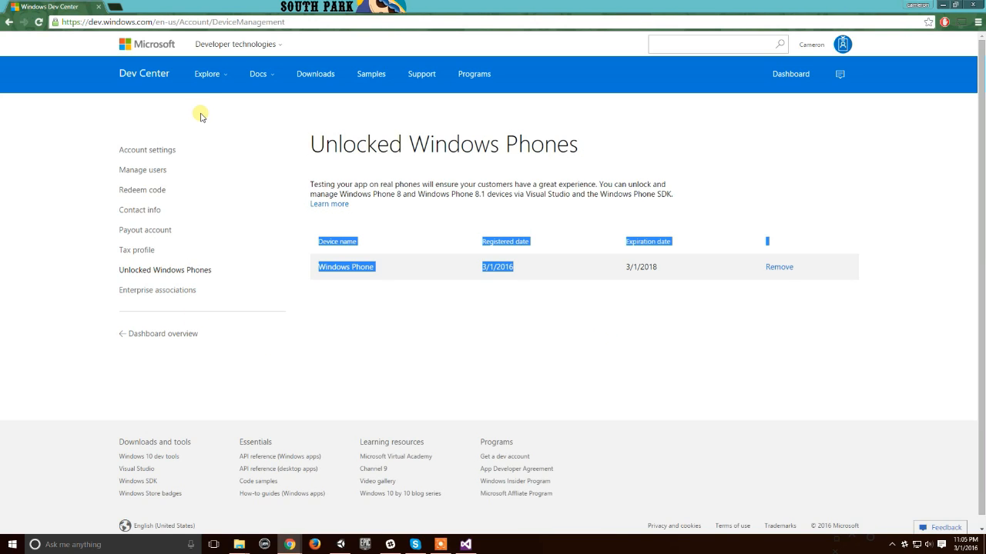
click(101, 8)
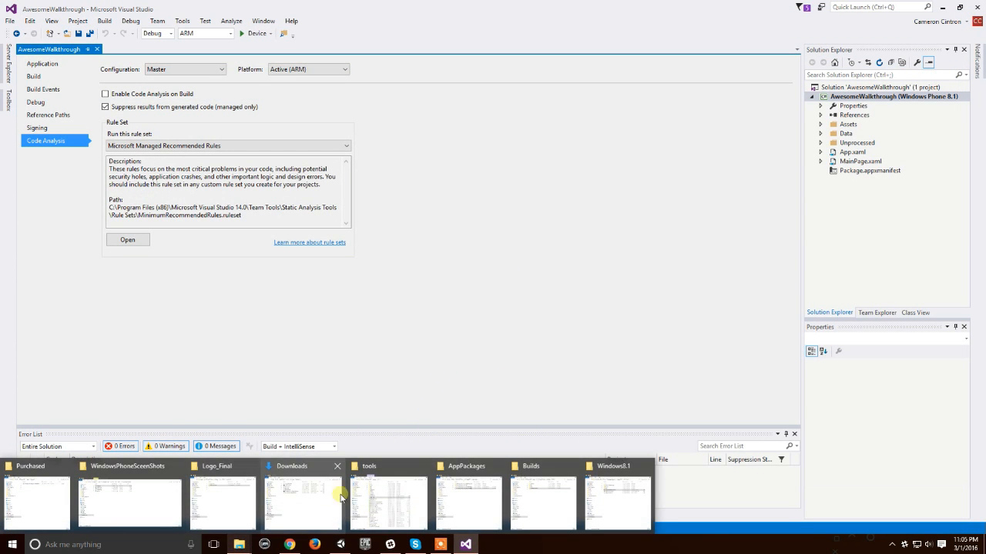
Step: In a new File Explorer window, browse to the Microsoft SDKs folder under C:\Program Files (x86)
key(super+e)
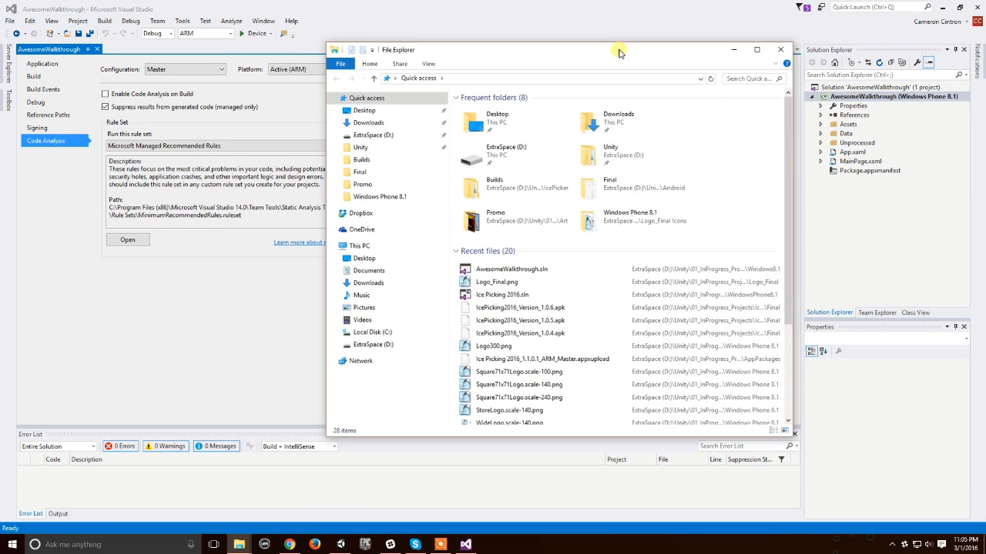
drag(618, 48, 528, 44)
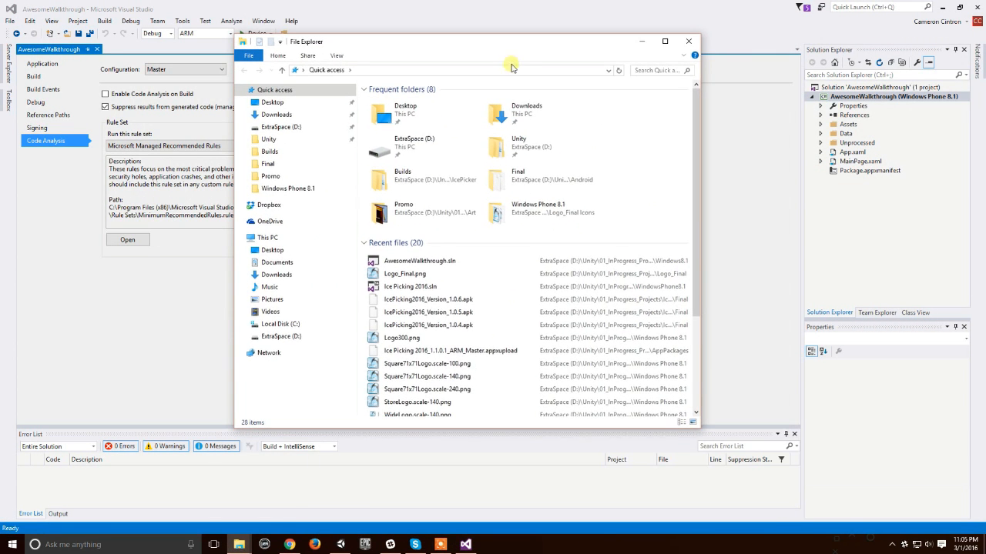
click(275, 127)
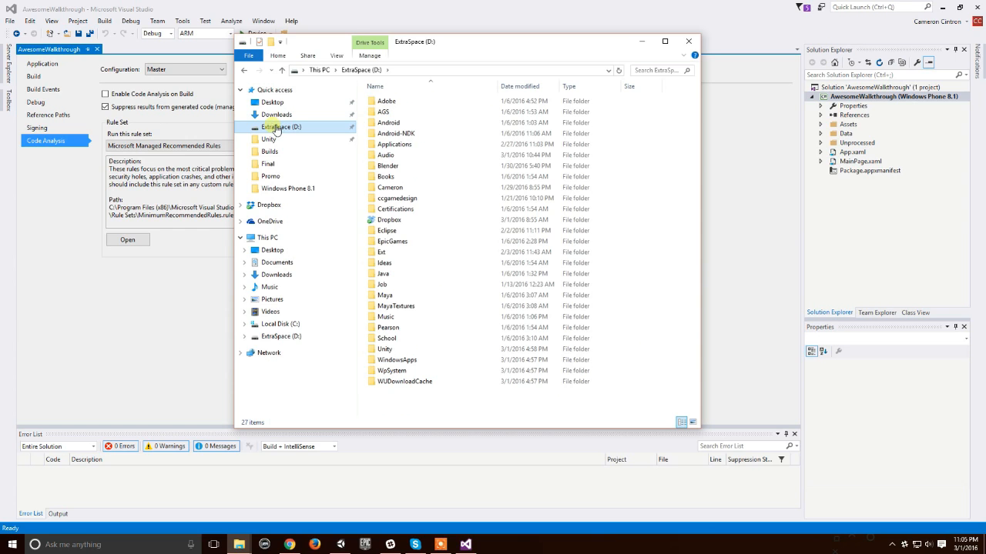
click(297, 325)
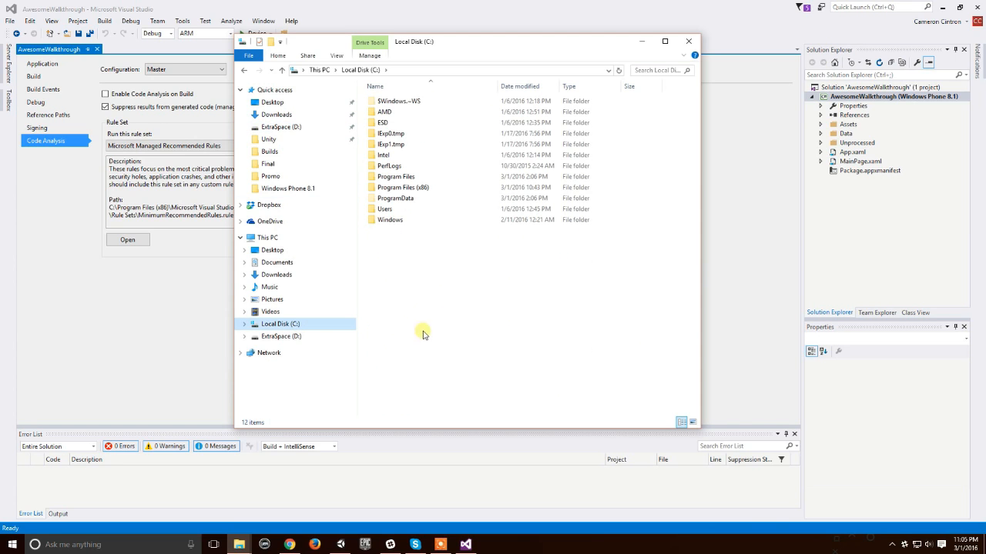
double_click(402, 187)
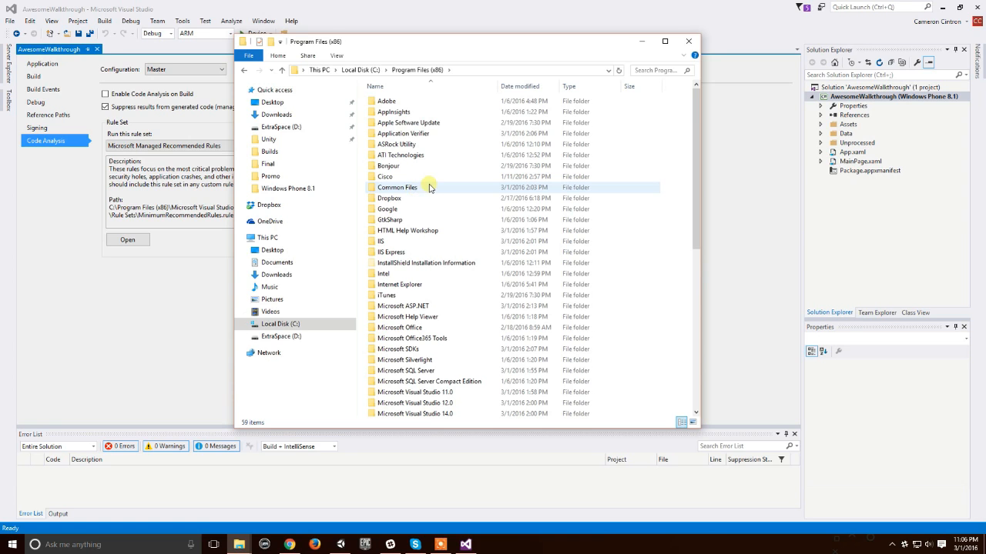
scroll(485, 220, down, 2)
scroll(485, 219, down, 2)
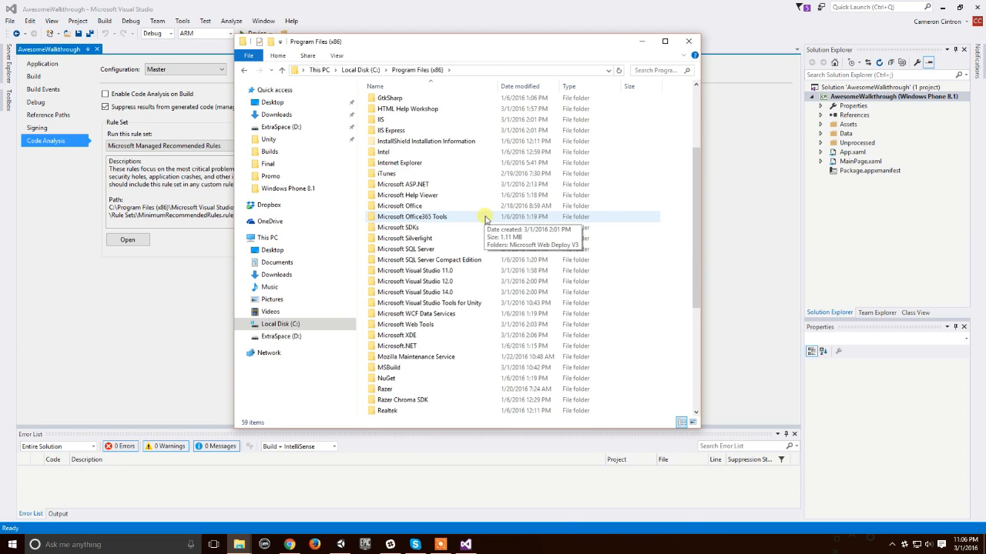
scroll(485, 219, down, 1)
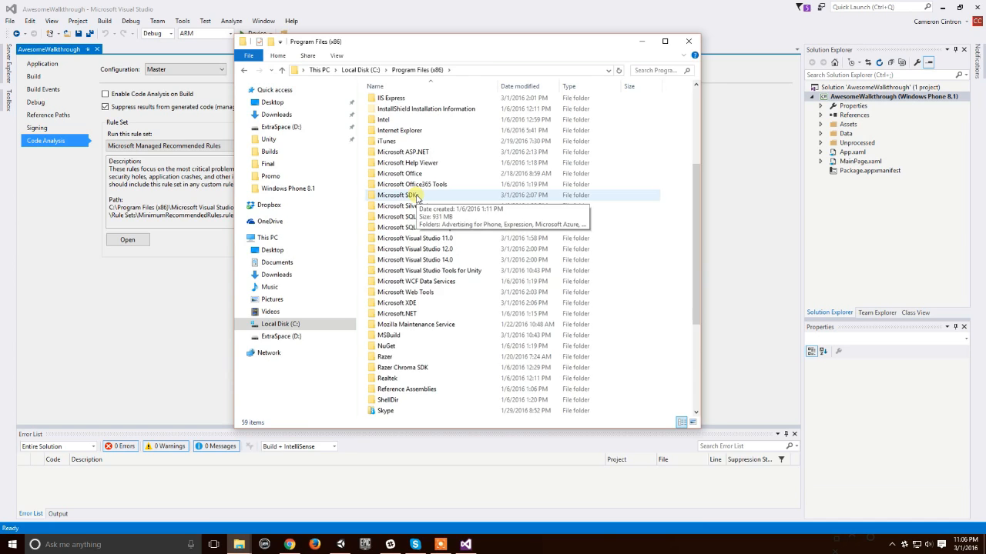
double_click(417, 198)
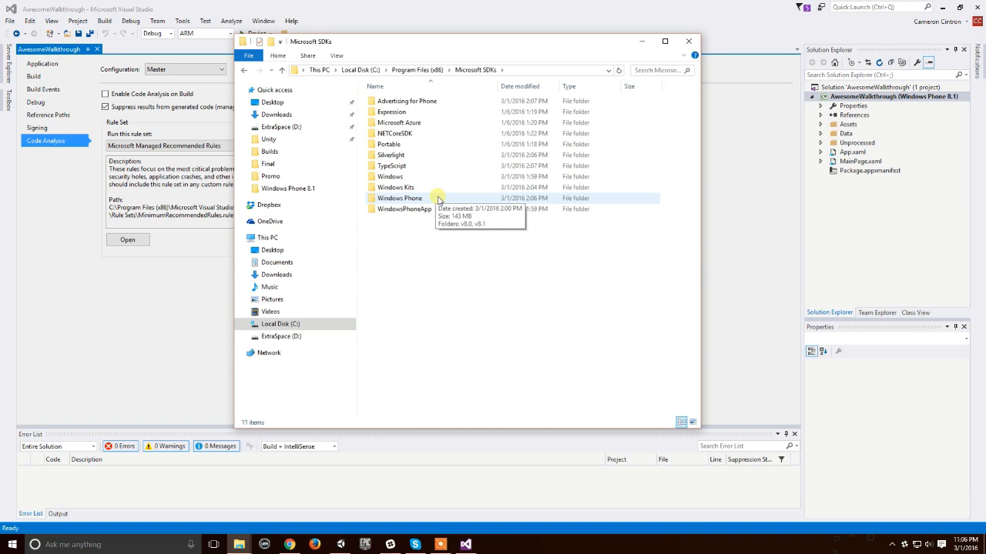
Step: Locate PhoneReg.exe in Windows Phone\v8.1\Tools\Phone Registration, then close the File Explorer window
double_click(438, 198)
double_click(393, 112)
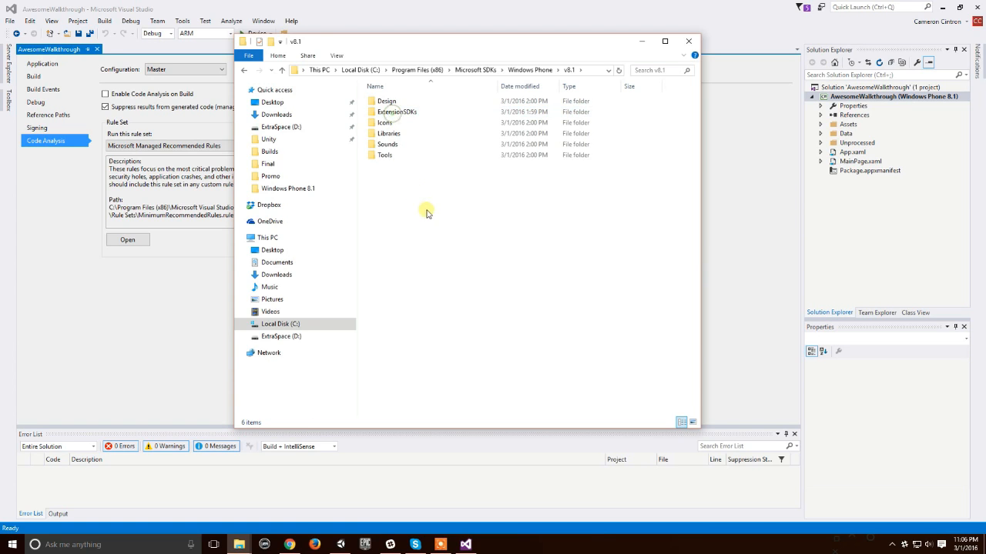
double_click(405, 155)
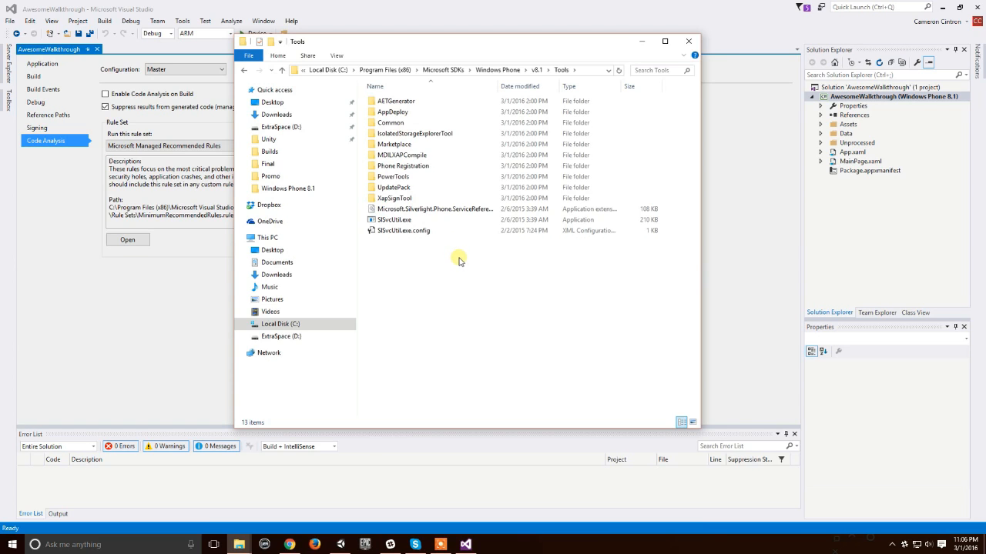
double_click(402, 165)
click(419, 201)
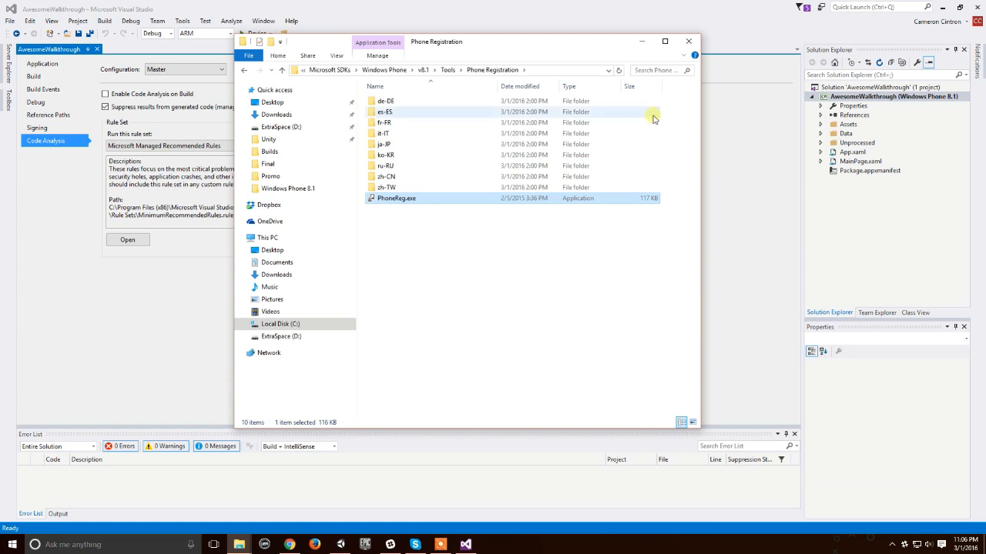
click(692, 41)
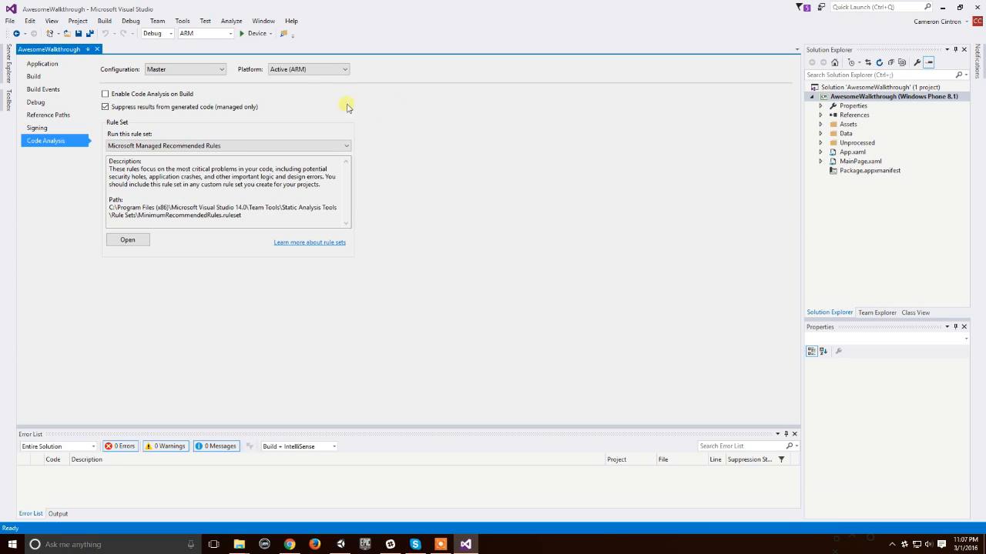
Step: Start creating store app packages for the AwesomeWalkthrough (Windows Phone 8.1) project
click(851, 98)
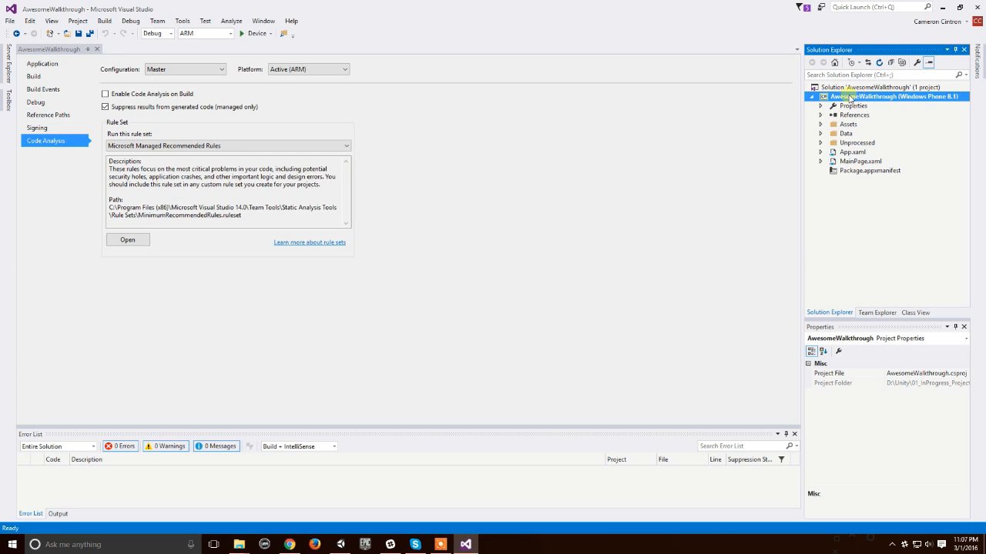
click(850, 98)
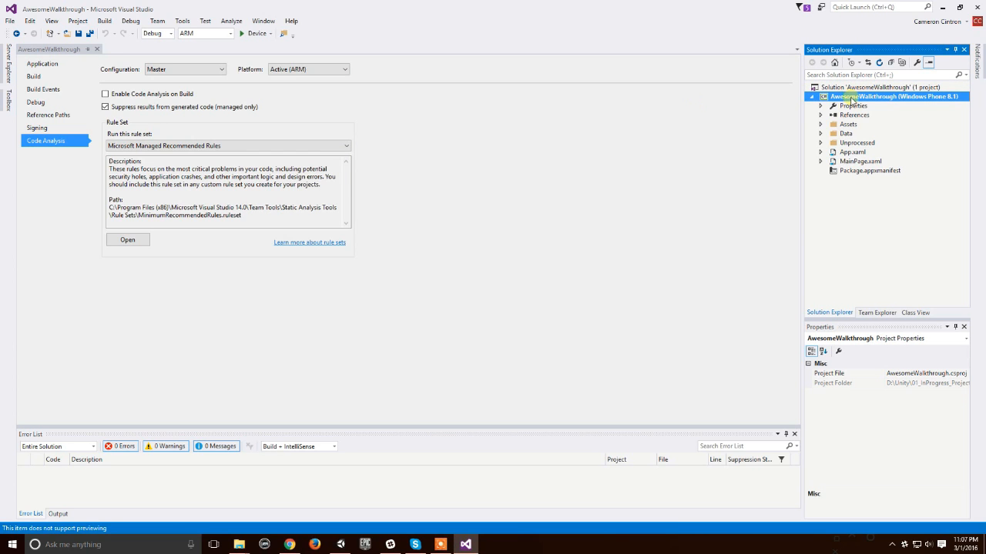
click(104, 22)
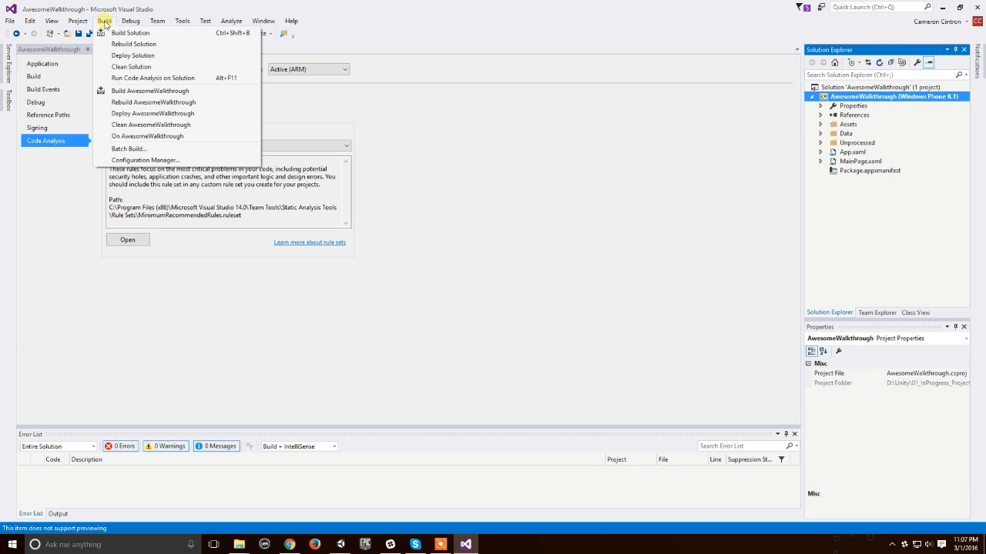
mouse_move(89, 23)
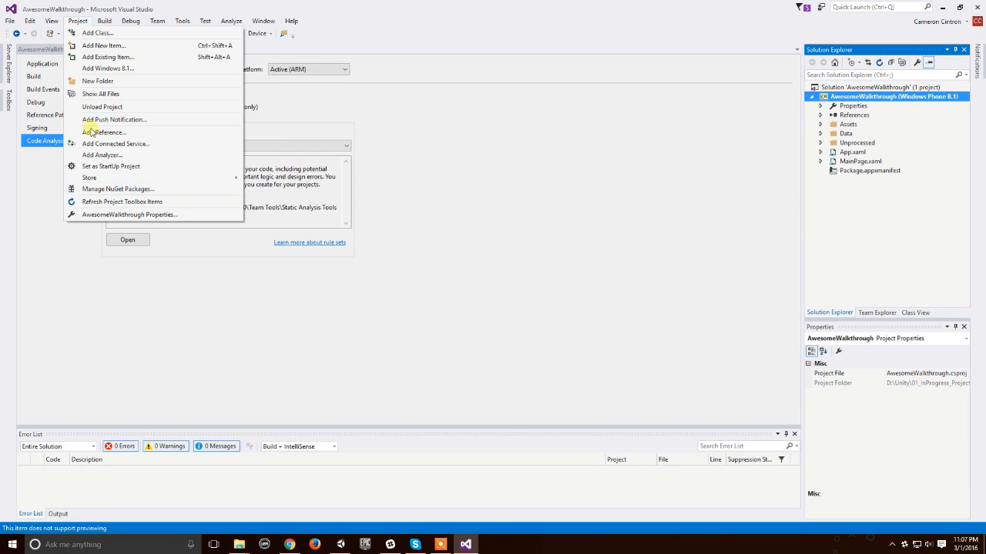
mouse_move(100, 180)
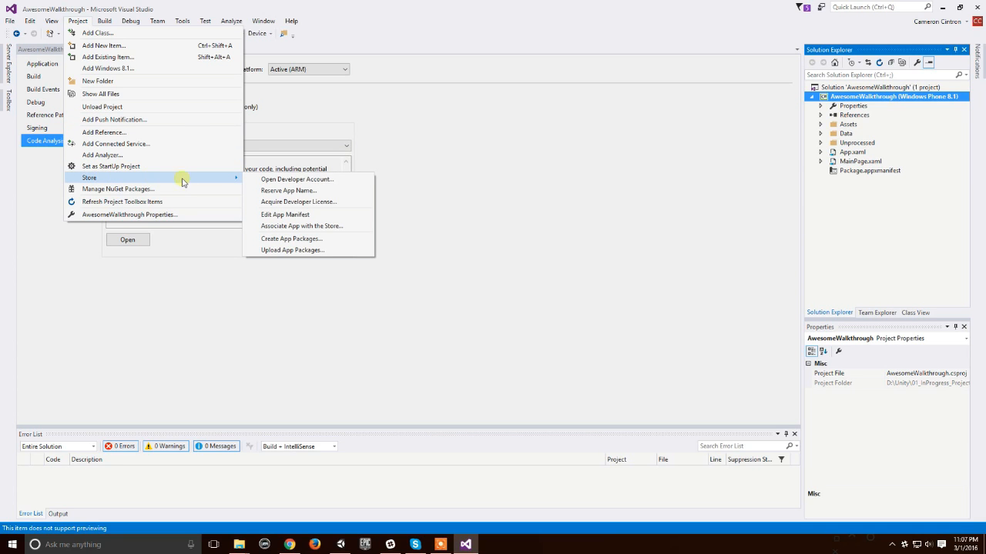
click(318, 240)
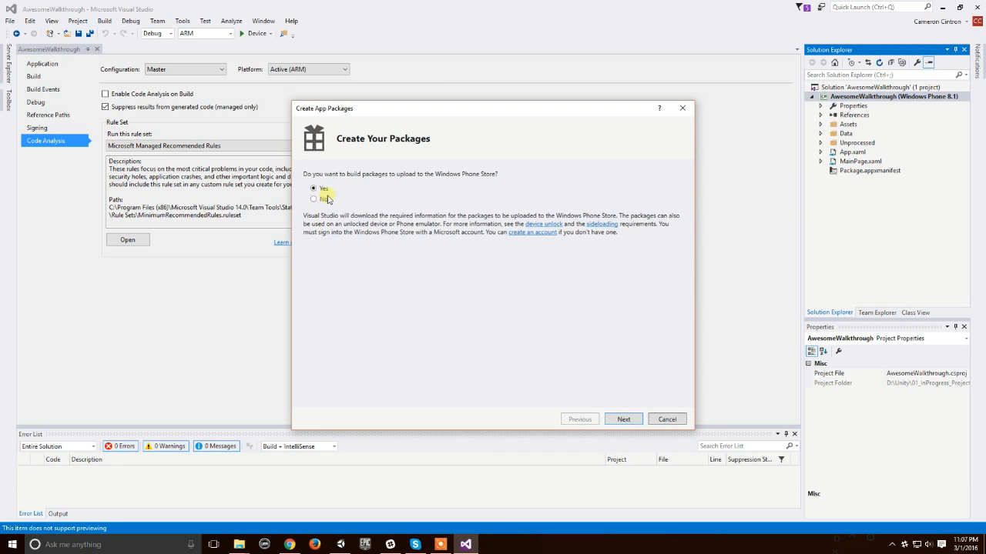
Step: Choose to build packages for the Windows Phone Store, continue to the Microsoft account sign-in, then cancel the package wizard
click(632, 420)
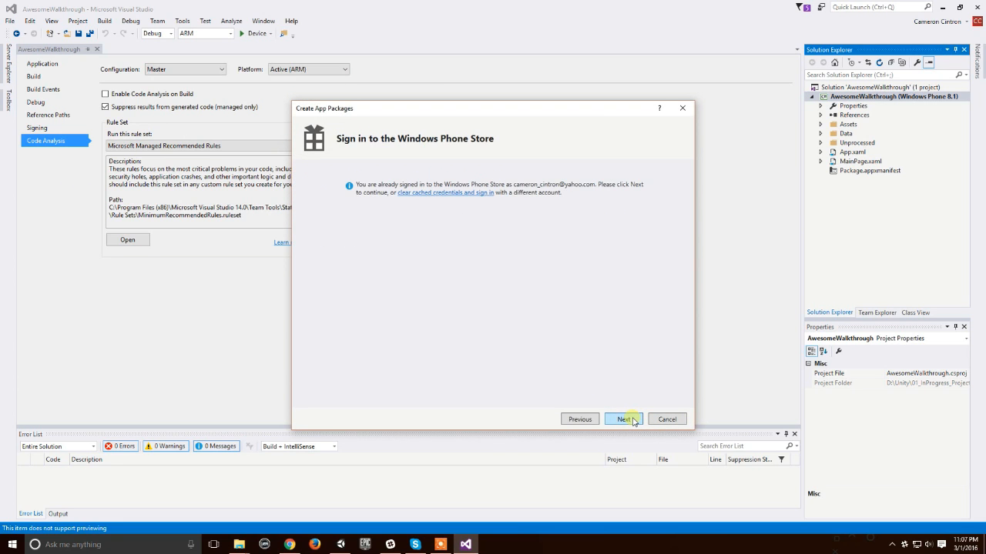
click(629, 420)
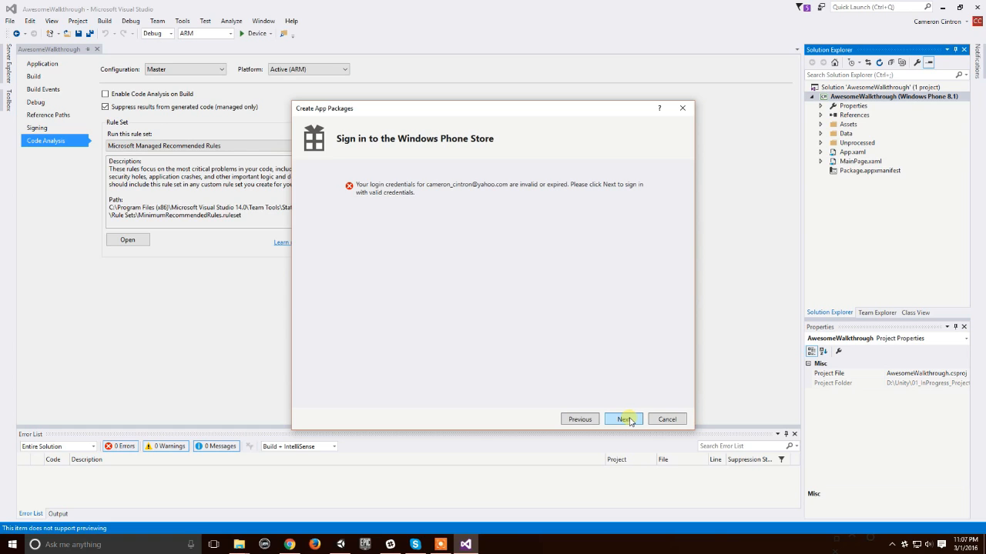
click(629, 421)
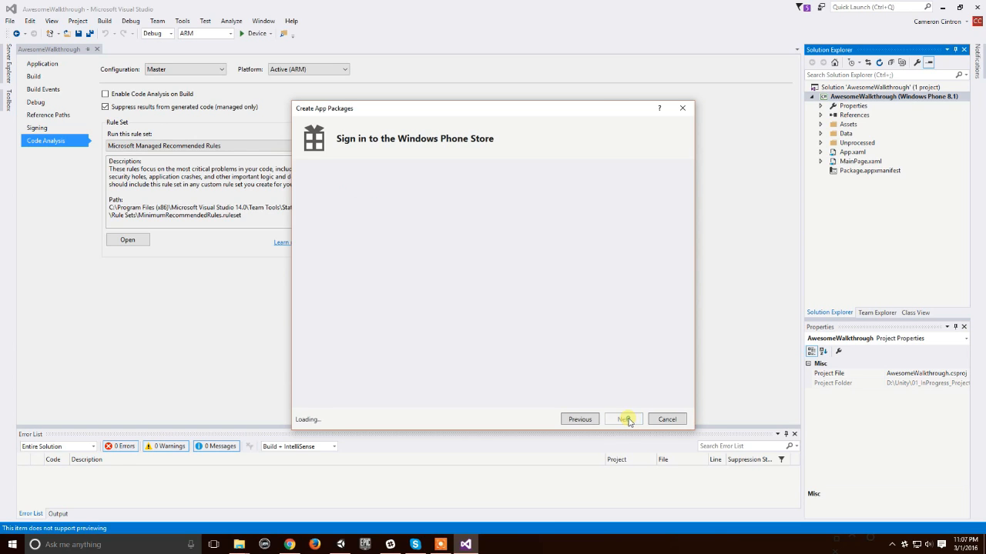
click(432, 270)
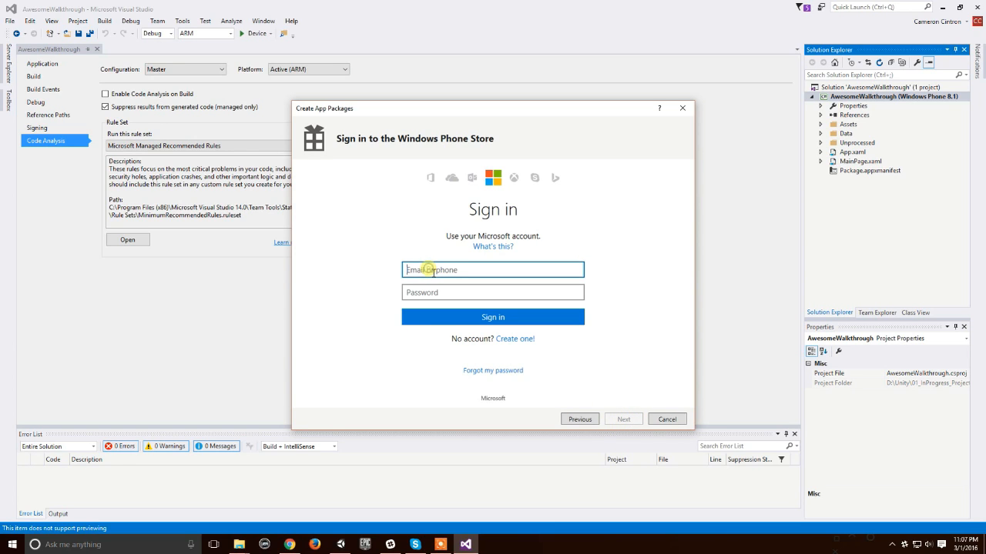
click(681, 420)
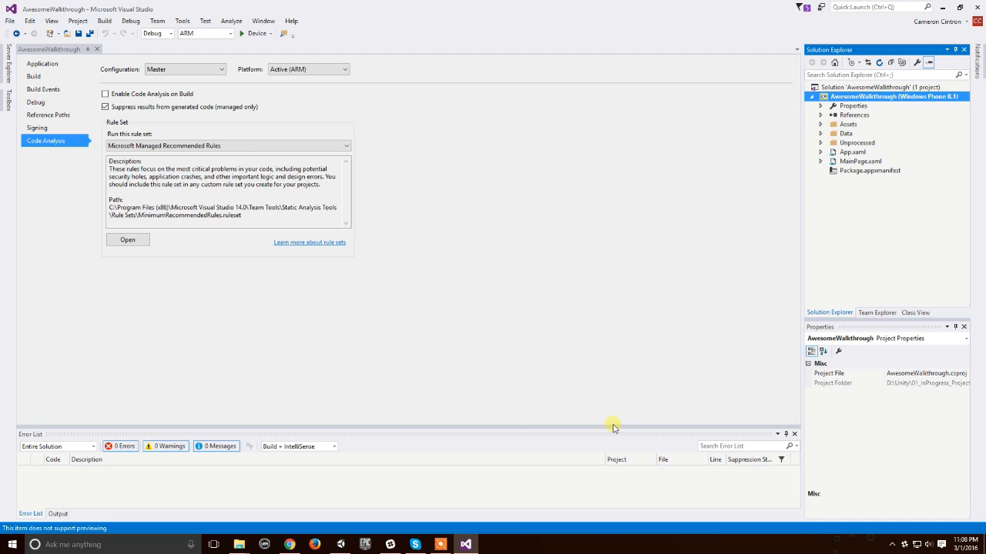
Step: Check the available solution platforms without choosing a different one
click(230, 33)
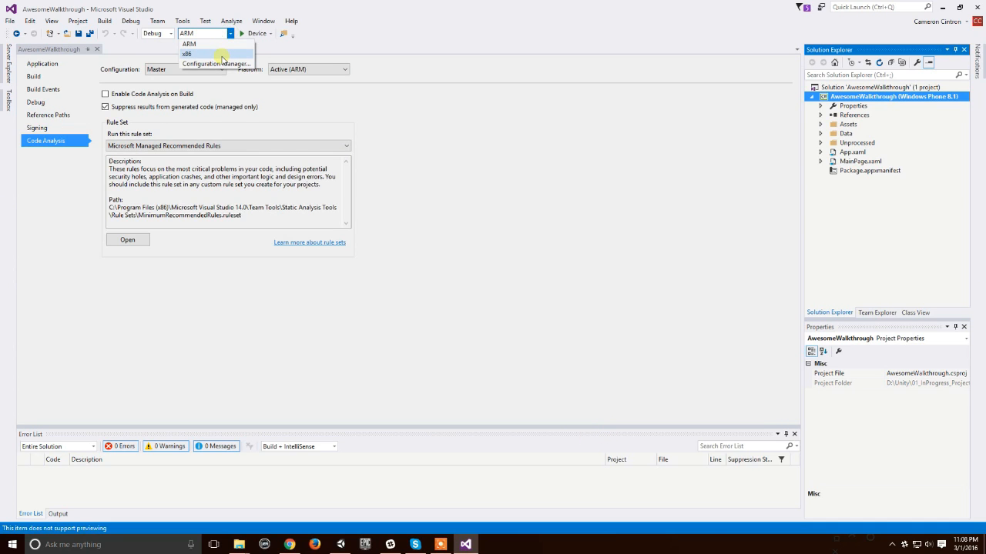
click(549, 160)
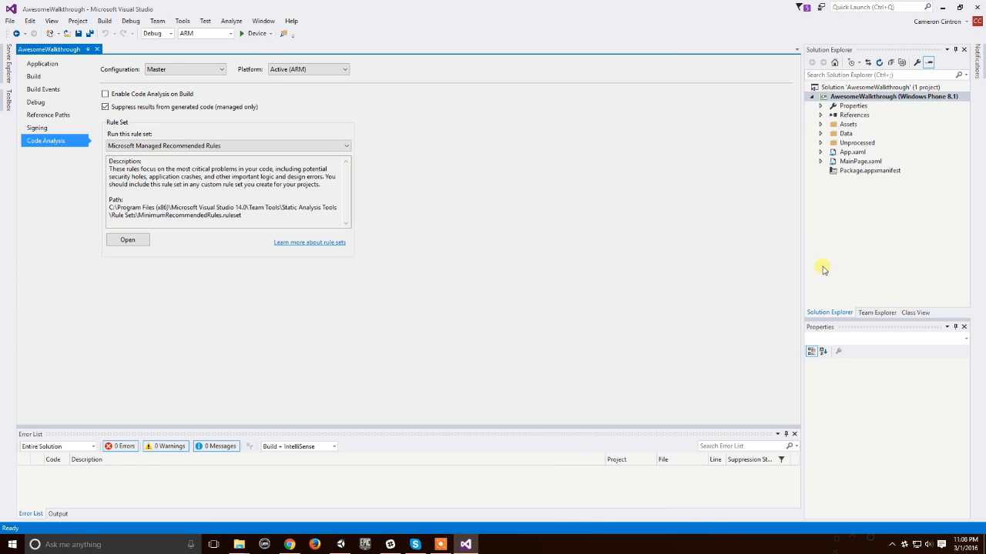
Step: Switch to the Windows8.1 File Explorer window and browse to 01_InProgress_Projects\IcePicker\Builds\WindowsPhone8.1
mouse_move(241, 545)
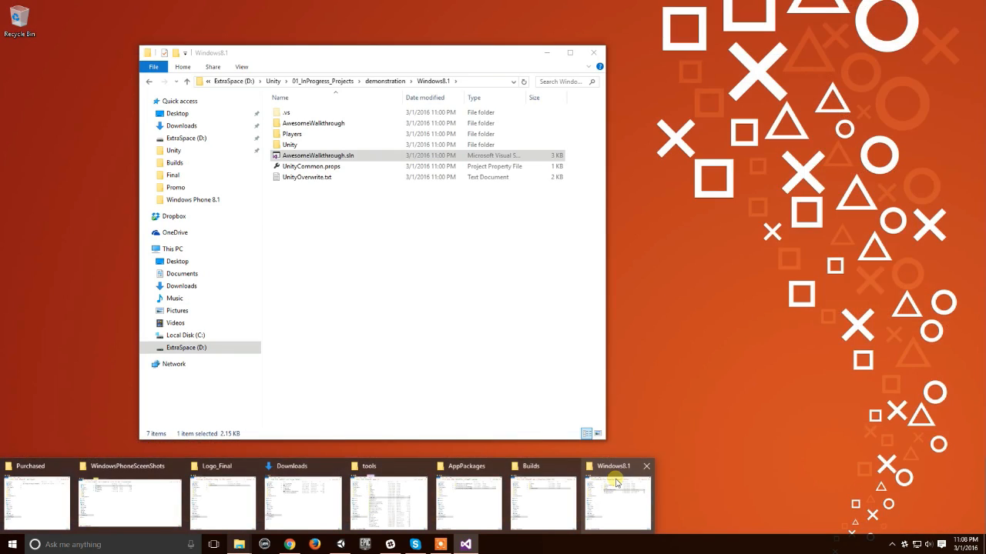
click(616, 481)
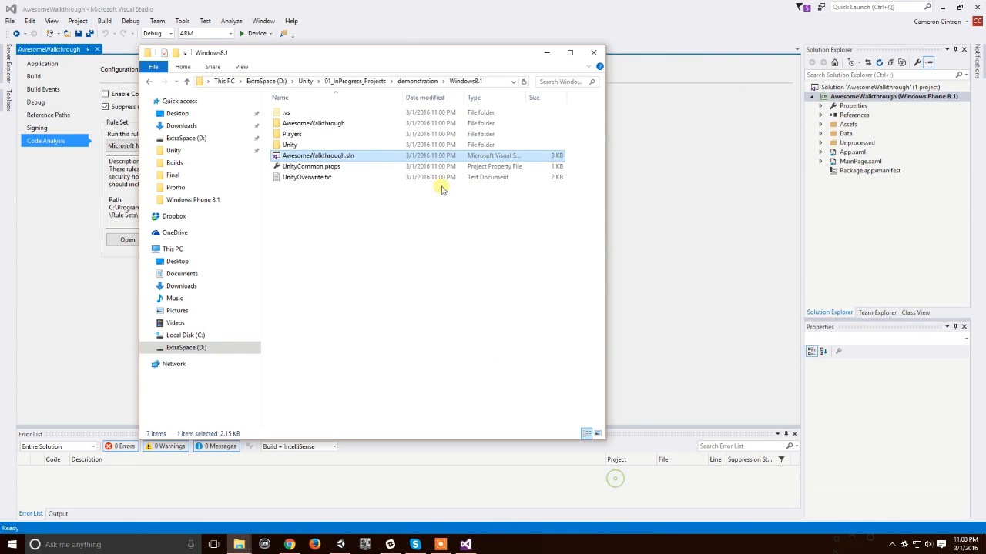
click(428, 83)
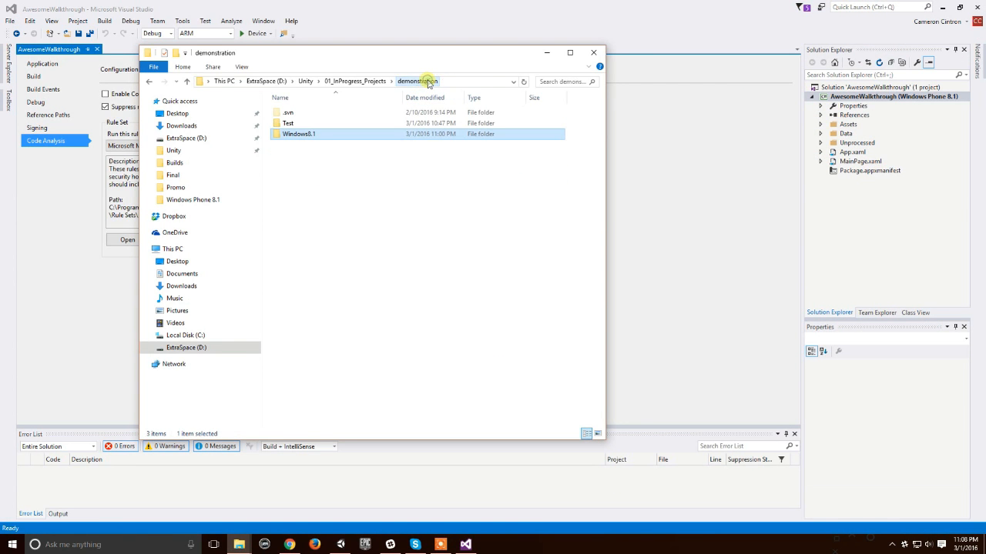
click(373, 82)
double_click(305, 135)
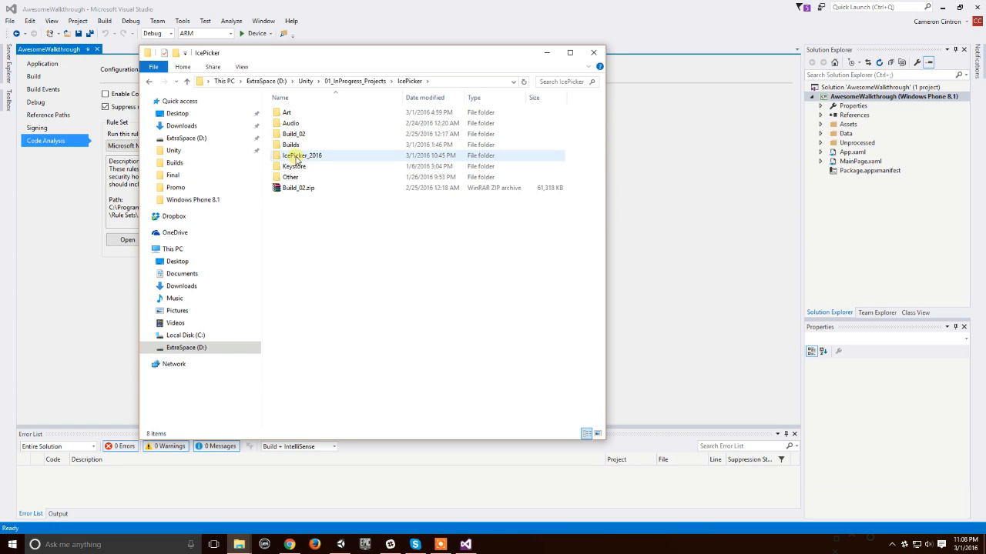
double_click(292, 145)
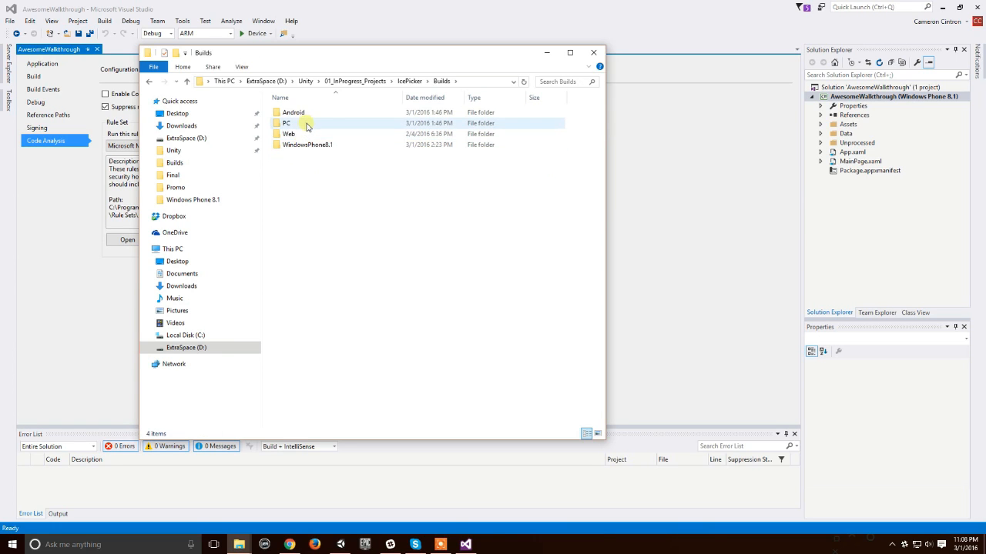
double_click(323, 145)
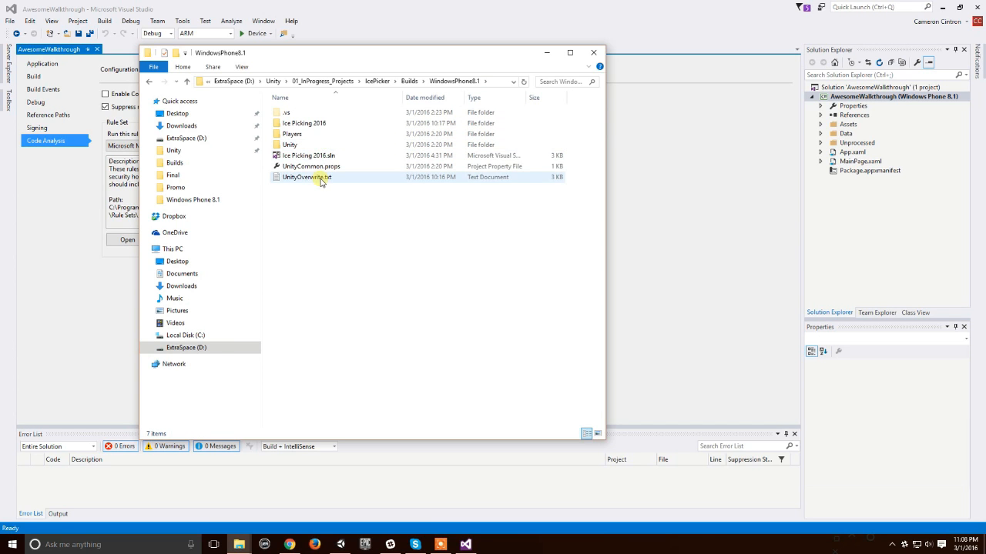
Step: Look over the WindowsPhone8.1 build files, then open the AppPackages folder inside Ice Picking 2016
click(309, 126)
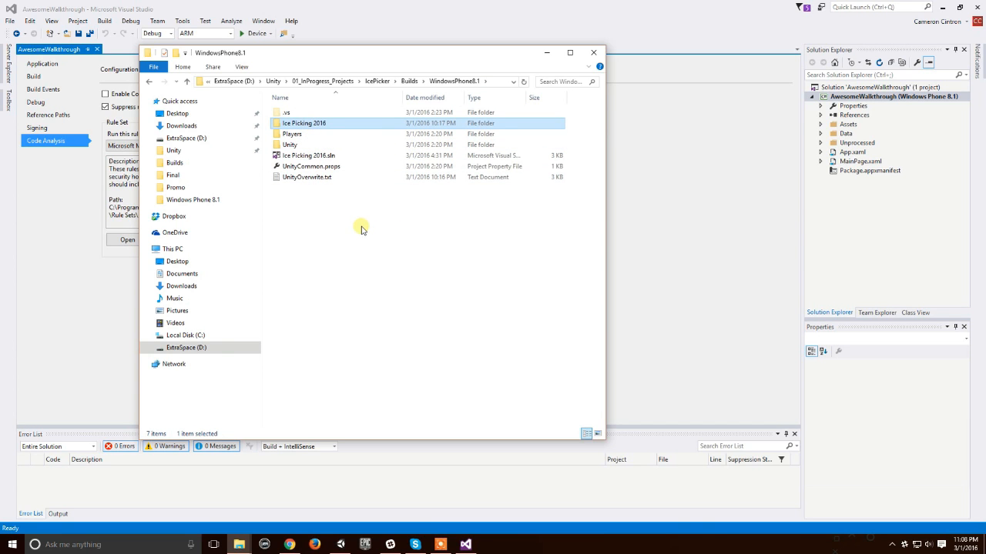
drag(395, 254, 290, 131)
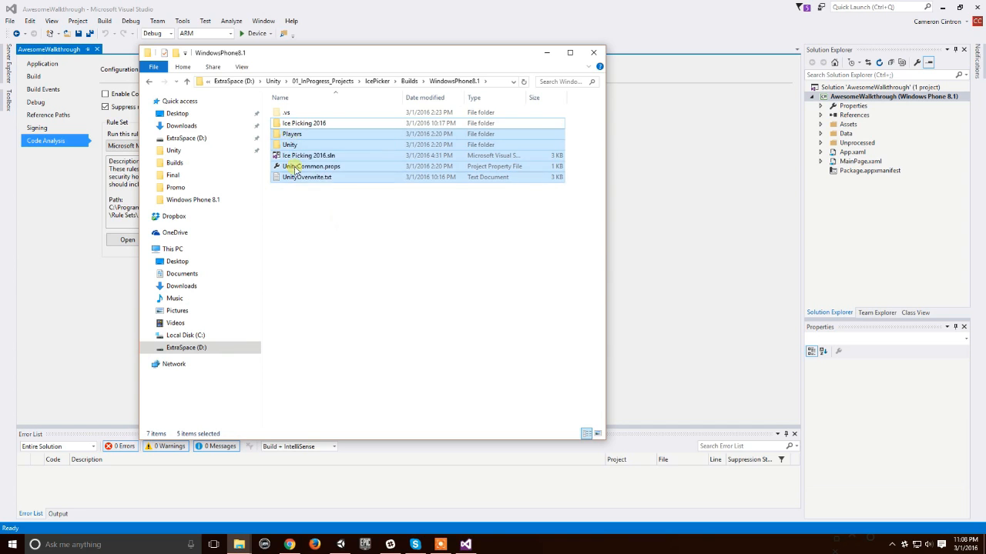
click(423, 248)
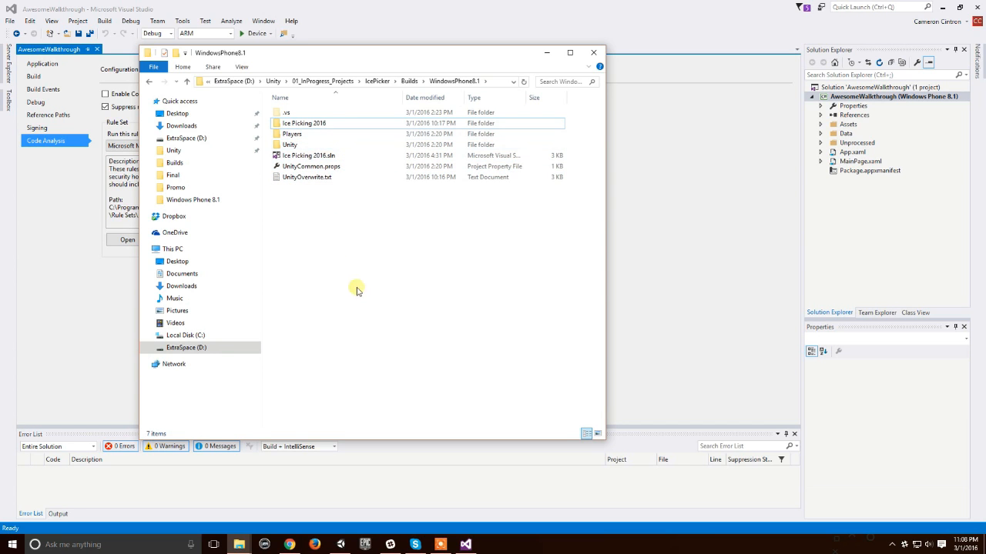
double_click(352, 124)
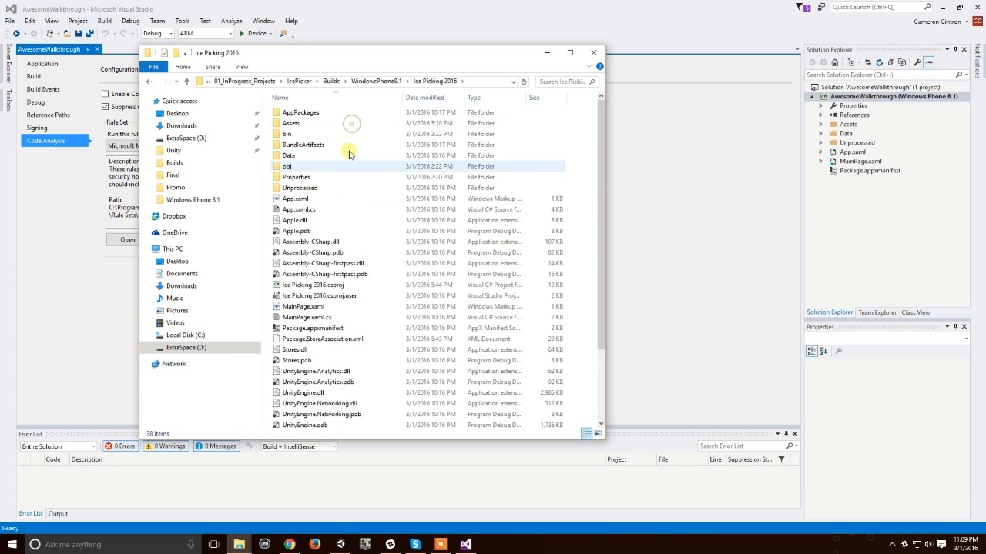
double_click(307, 115)
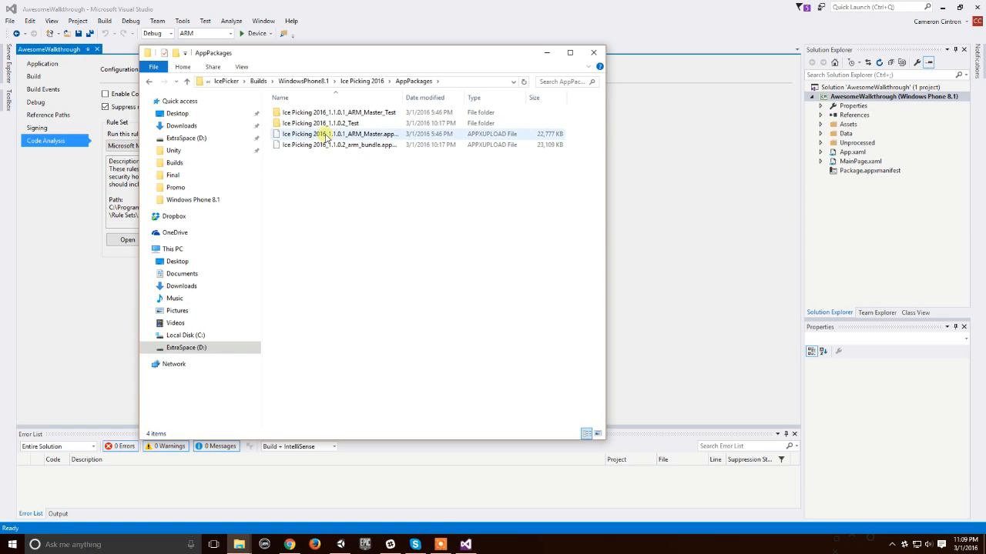
Step: Compare the 1.1.0.1 and 1.1.0.2 test folders and their matching APPXUPLOAD files in AppPackages
click(354, 112)
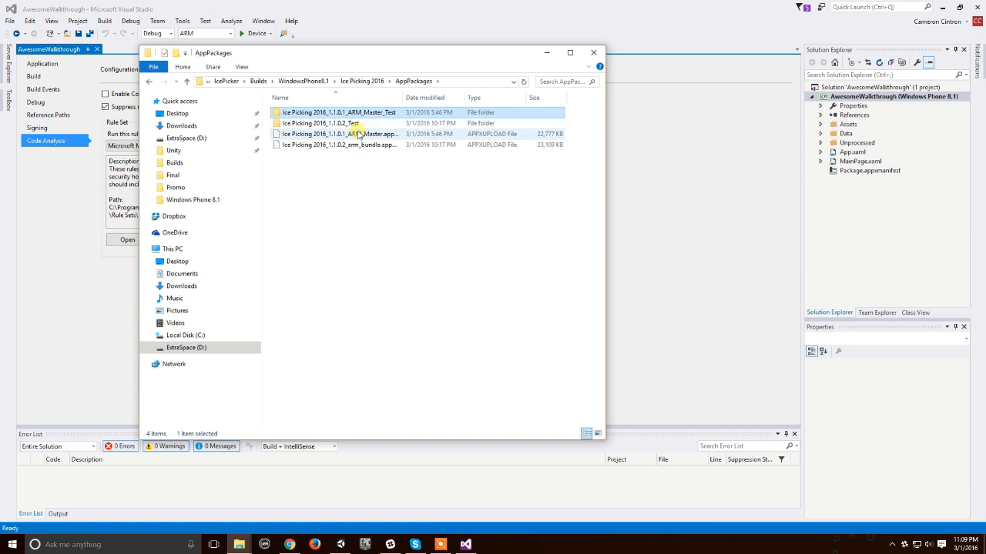
click(355, 134)
click(358, 124)
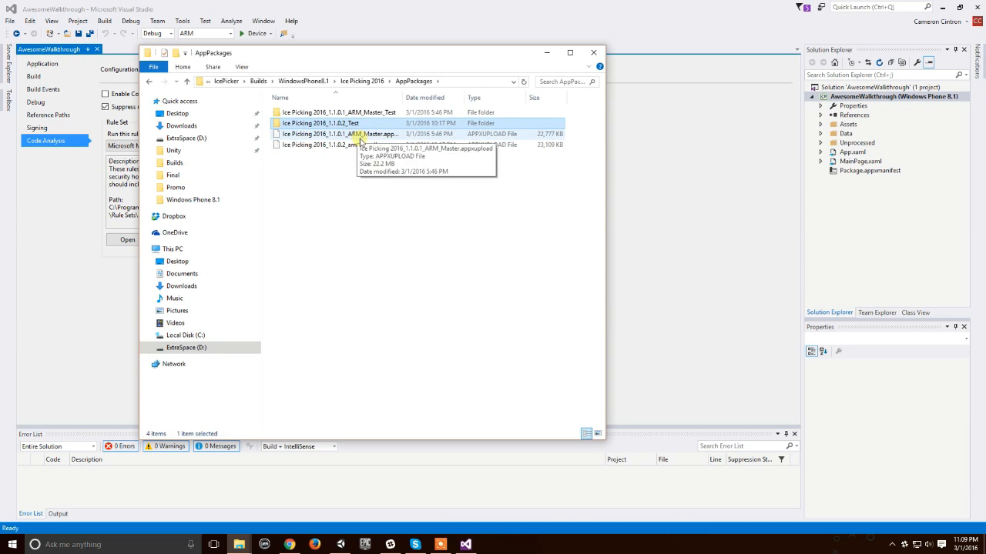
click(367, 148)
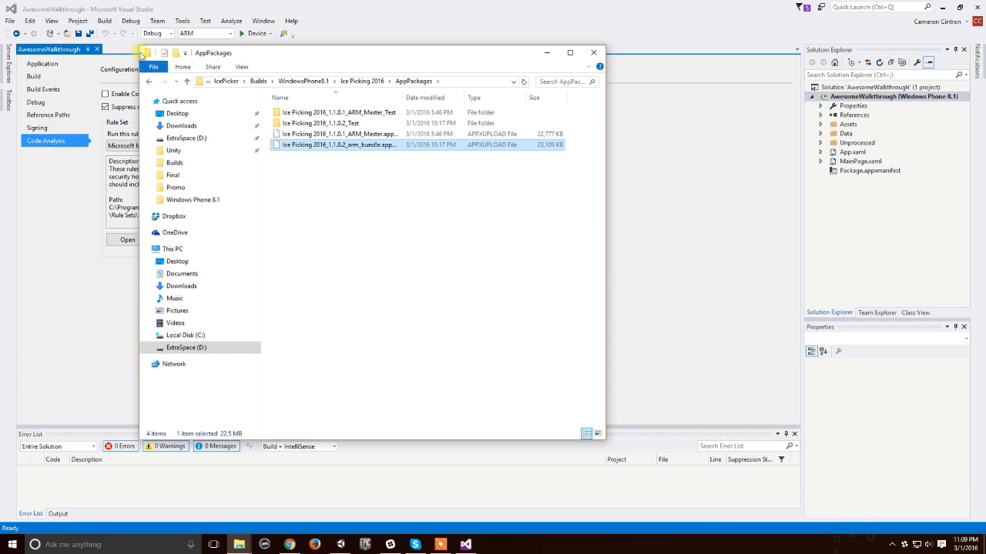
Step: Inspect the Ice Picking 2016_1.1.0.1_ARM_Master_Test folder, then return to AppPackages and select the 1.1.0.1_ARM_Master APPXUPLOAD file
double_click(346, 114)
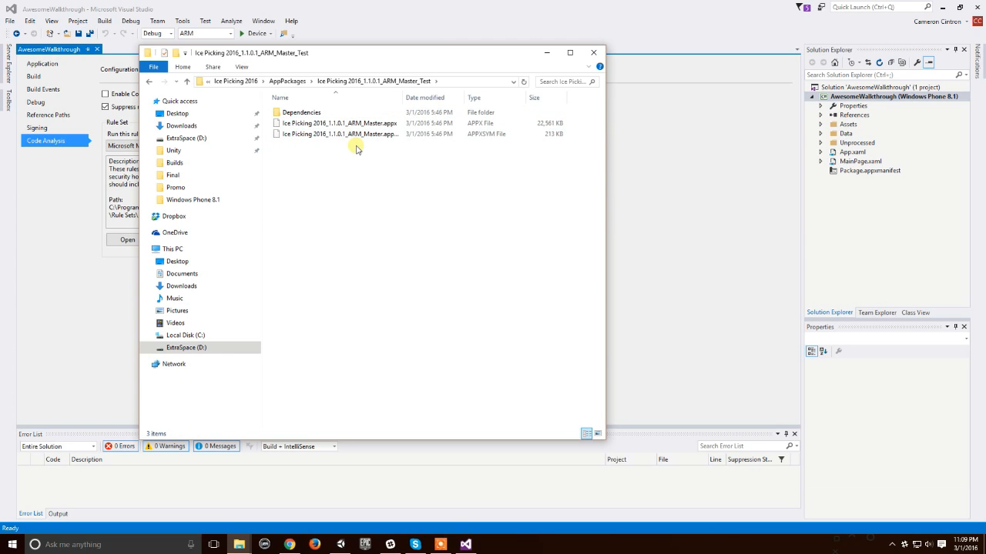
key(BackSpace)
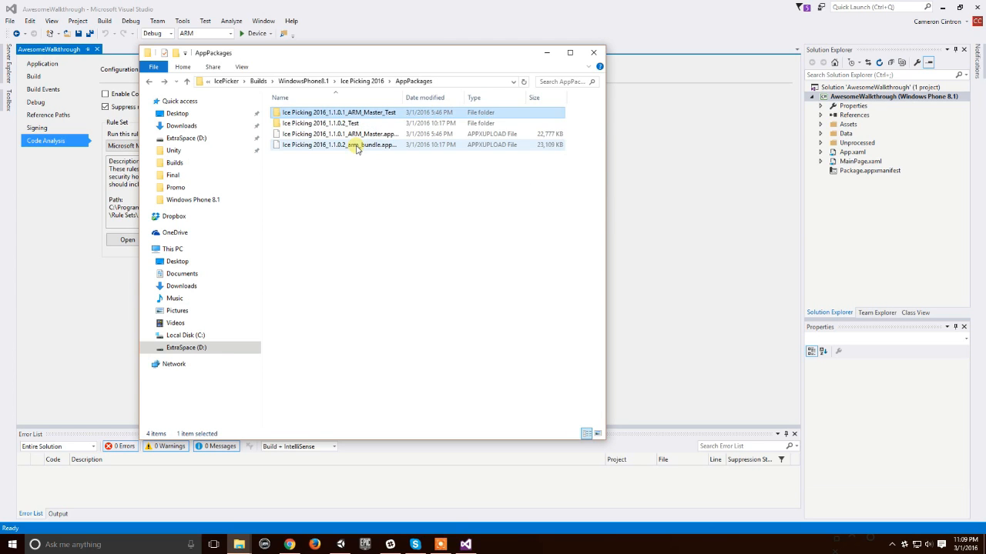
double_click(391, 113)
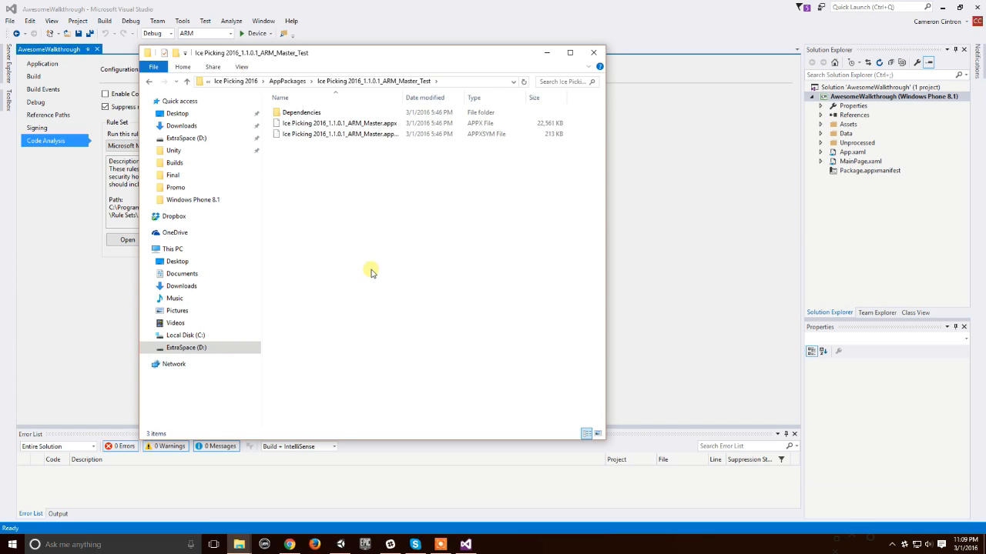
key(BackSpace)
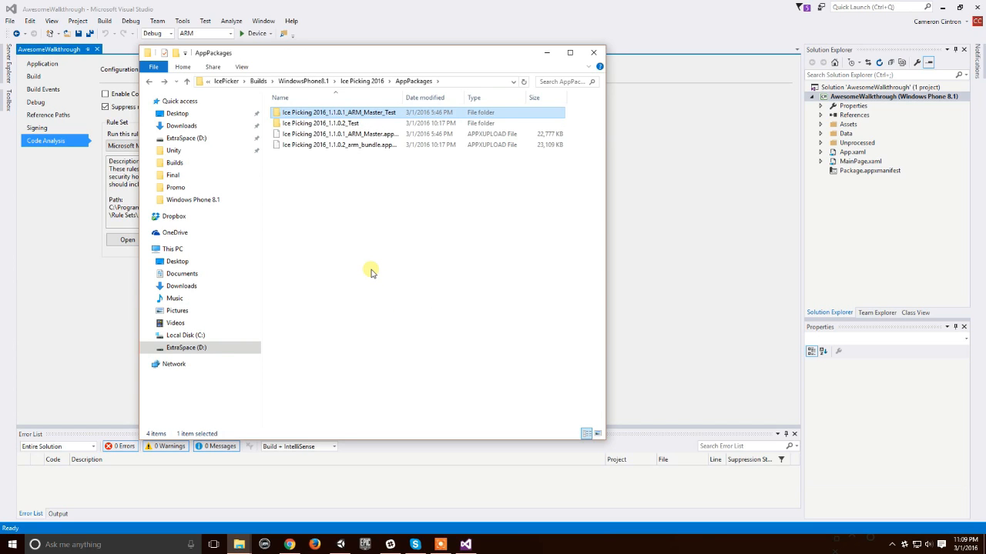
click(385, 135)
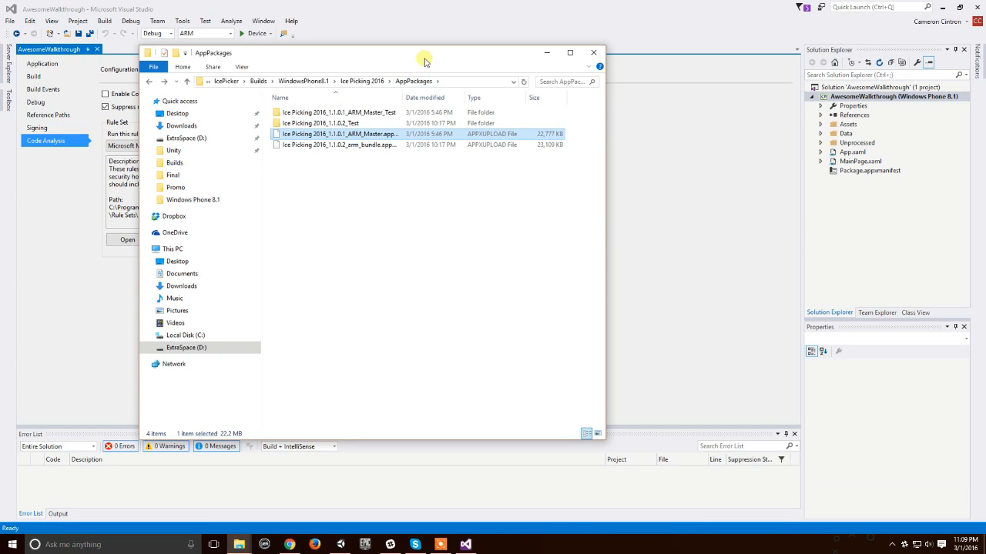
Step: Switch to Chrome and maximize the window with the Windows Dev Center Submissions page for Ice Picking 2016
mouse_move(288, 544)
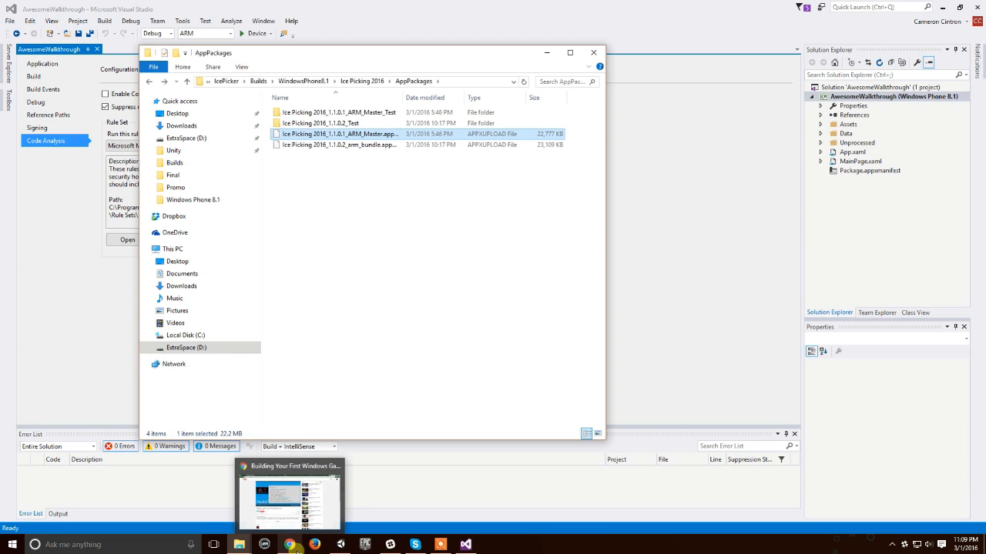
click(291, 505)
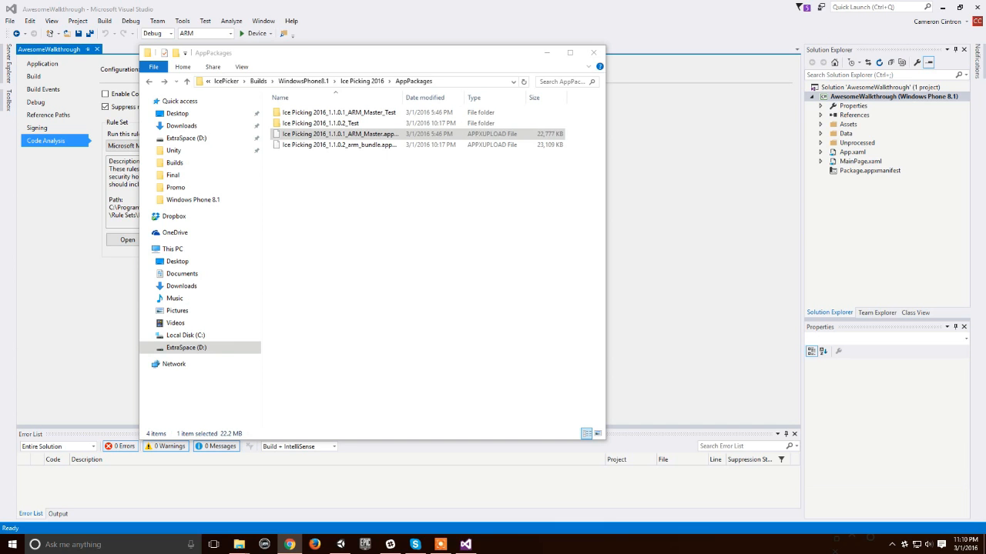
drag(0, 130, 406, 48)
double_click(407, 49)
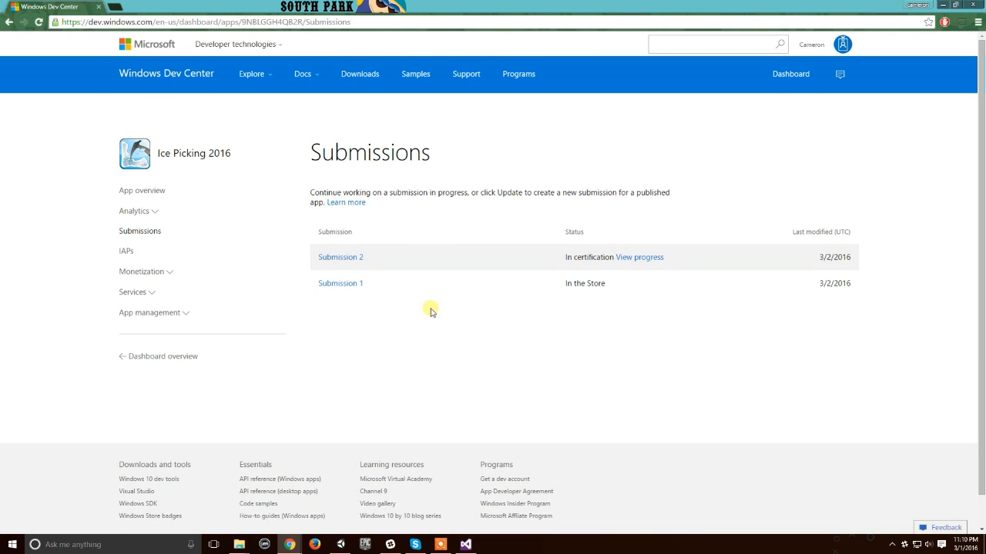
Step: Open Submission 1 from the Submissions list and examine its Windows Phone 8.1 packages
drag(843, 326, 369, 232)
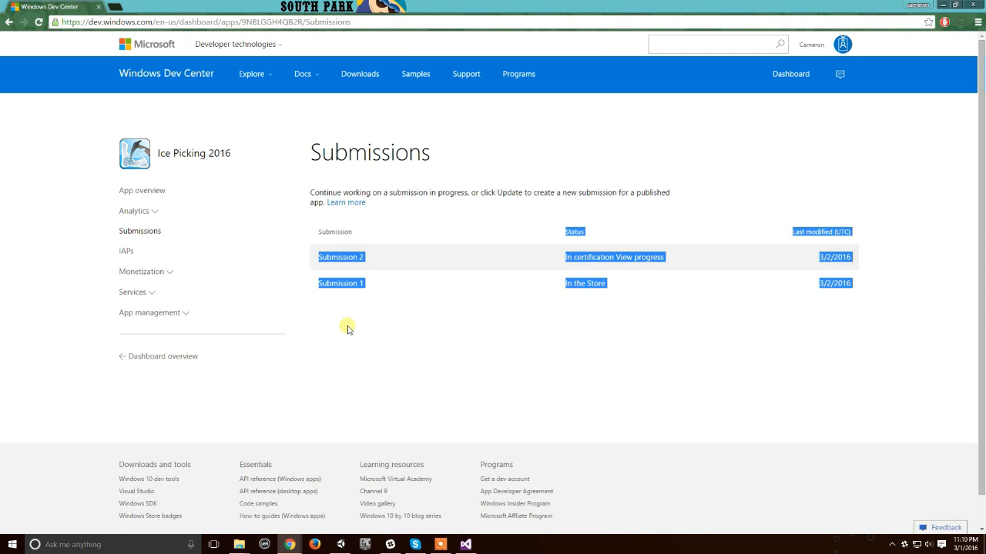
click(352, 285)
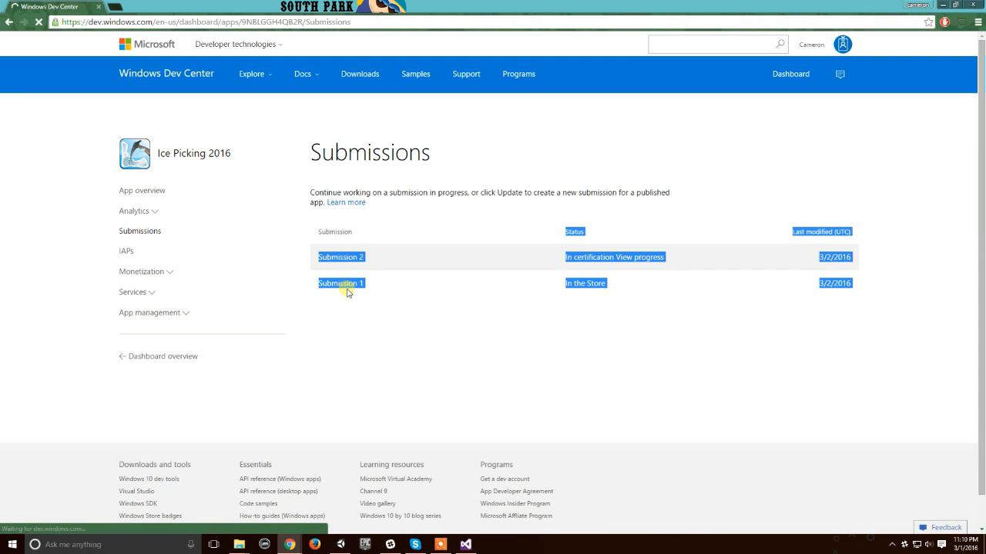
scroll(266, 270, down, 2)
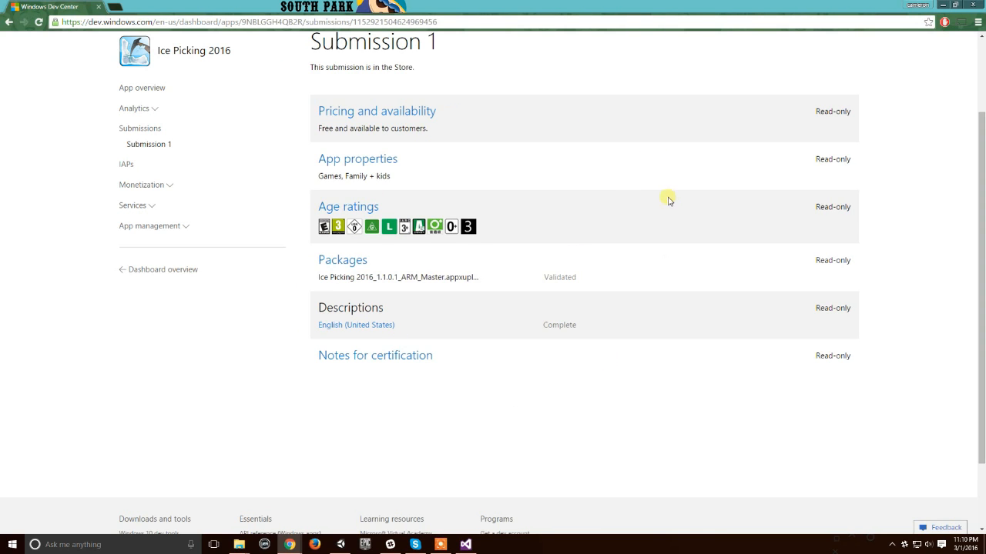
click(336, 262)
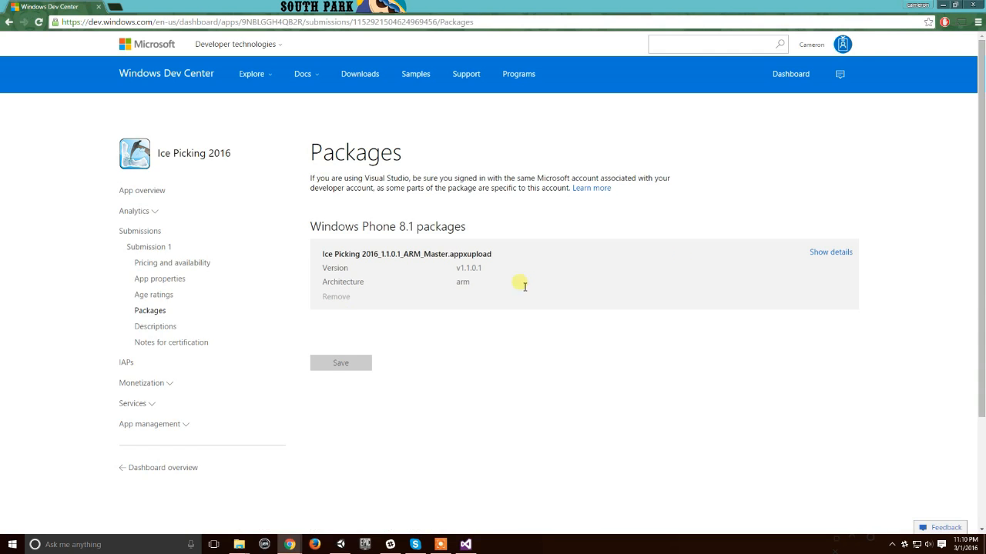
mouse_move(298, 223)
mouse_down()
mouse_move(435, 243)
mouse_move(450, 332)
mouse_move(310, 236)
mouse_up()
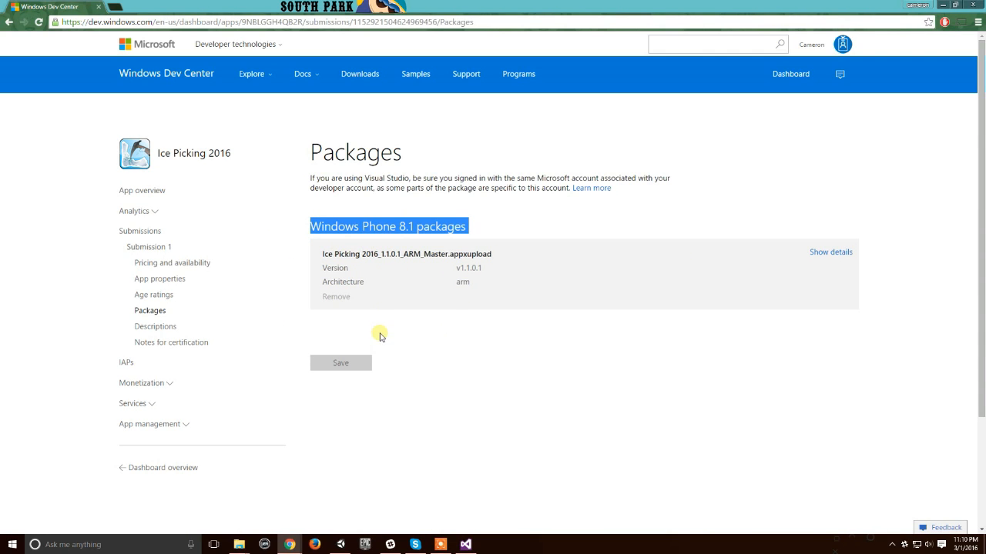
click(240, 545)
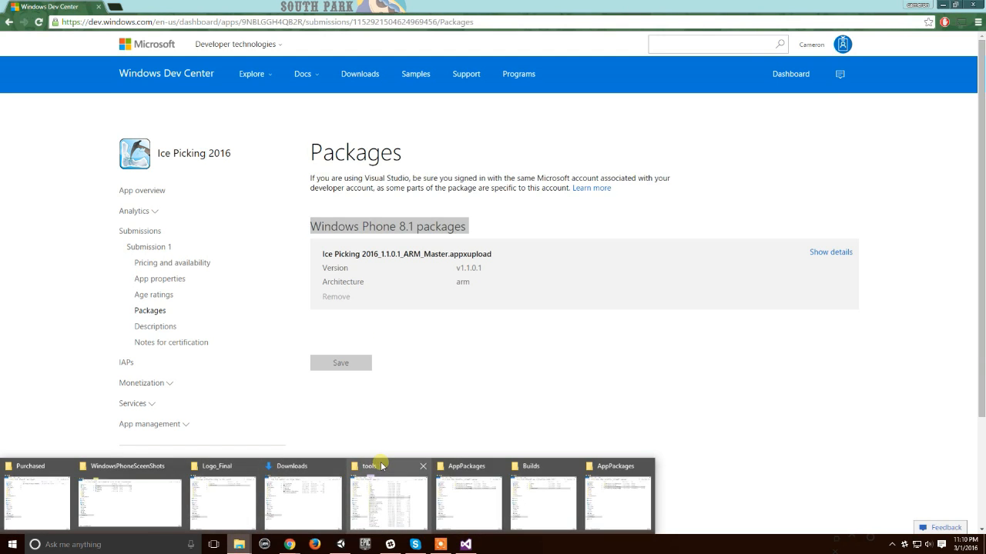
click(400, 385)
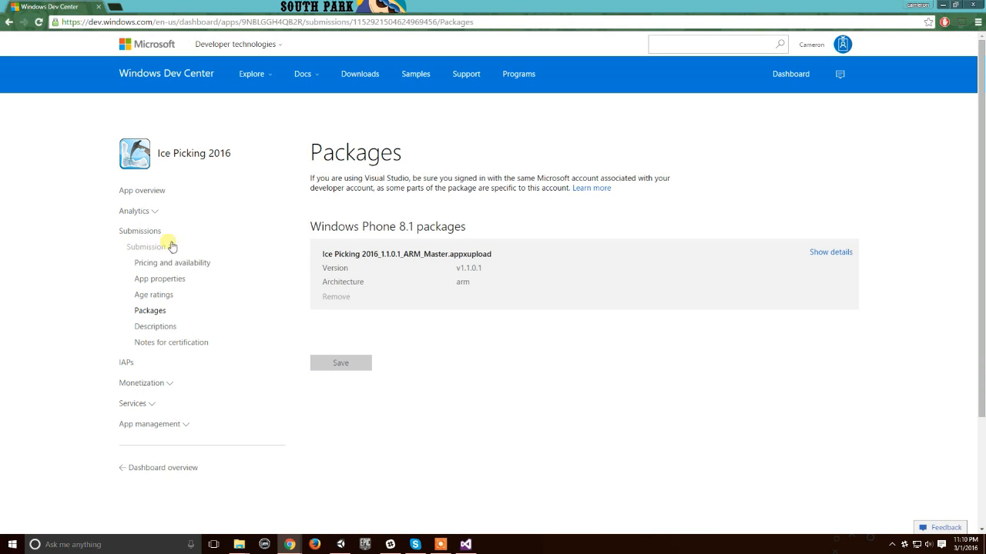
Step: Return to the Submissions list and open the Packages page of Submission 2
click(140, 232)
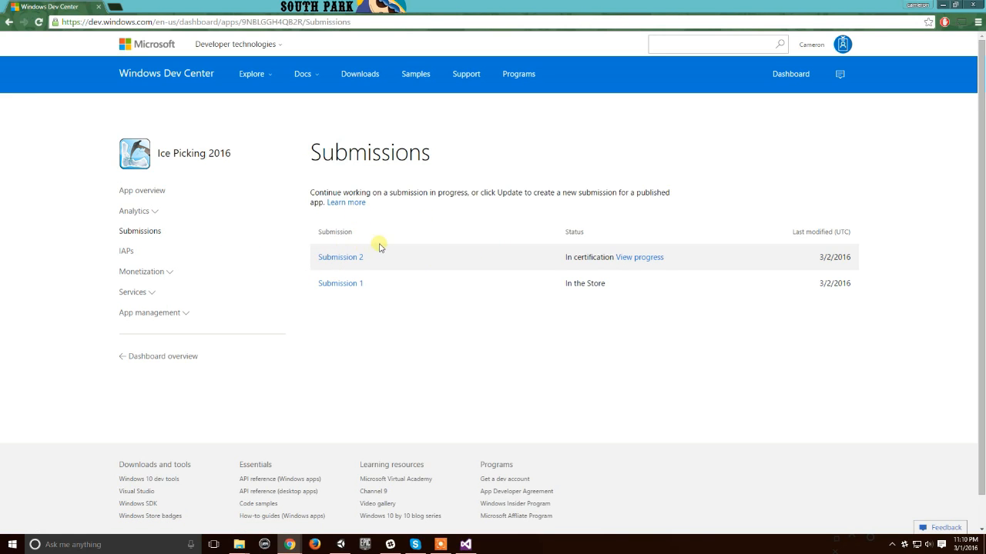
click(323, 260)
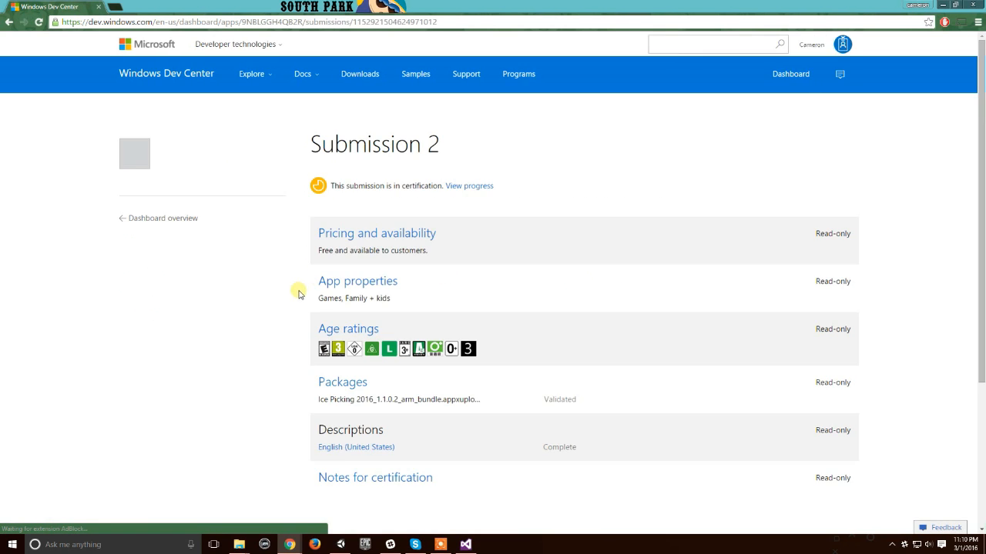
scroll(312, 329, down, 1)
scroll(312, 329, down, 1)
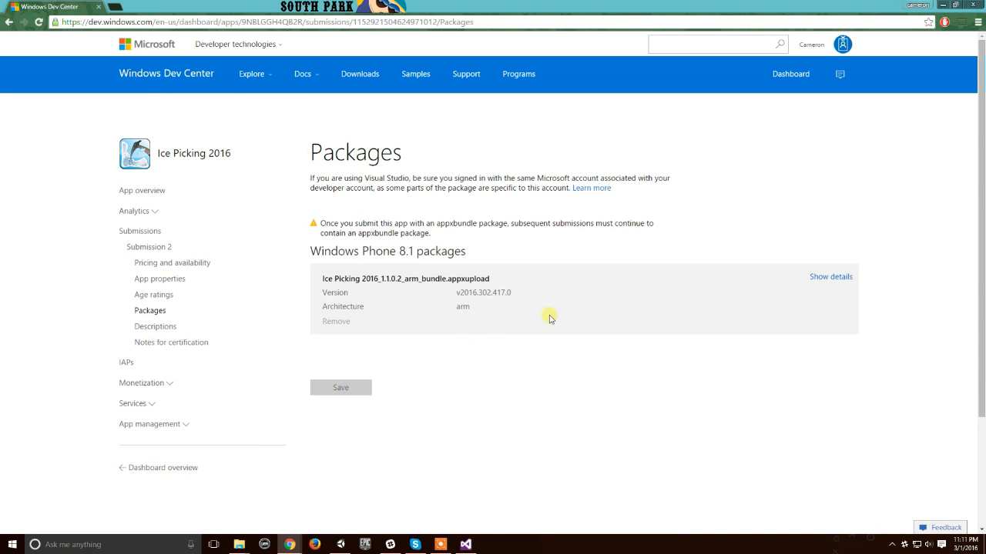
Step: Compare the AppPackages folder files with Submission 2's package, then minimize the folder window and show the package's details
mouse_move(239, 544)
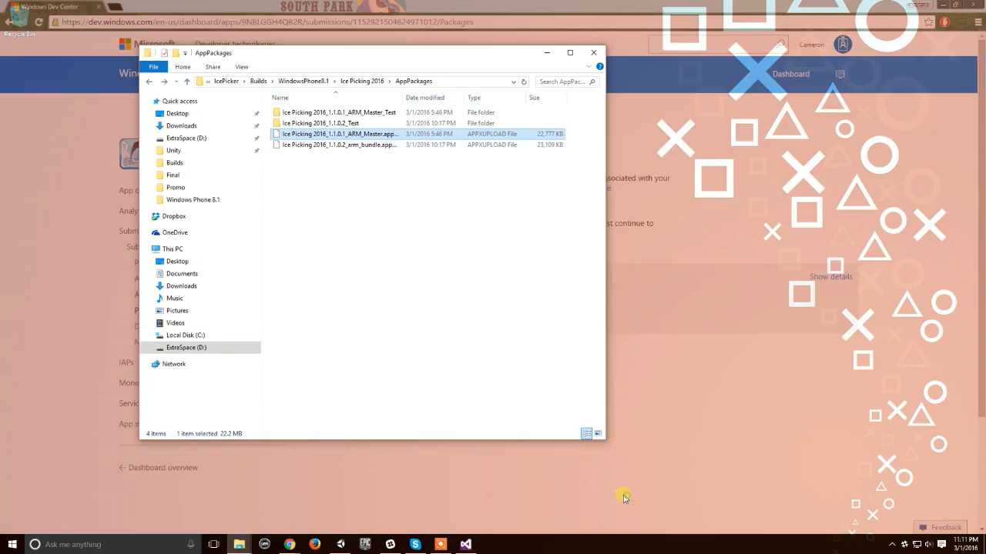
click(627, 499)
drag(385, 48, 715, 121)
drag(690, 197, 632, 270)
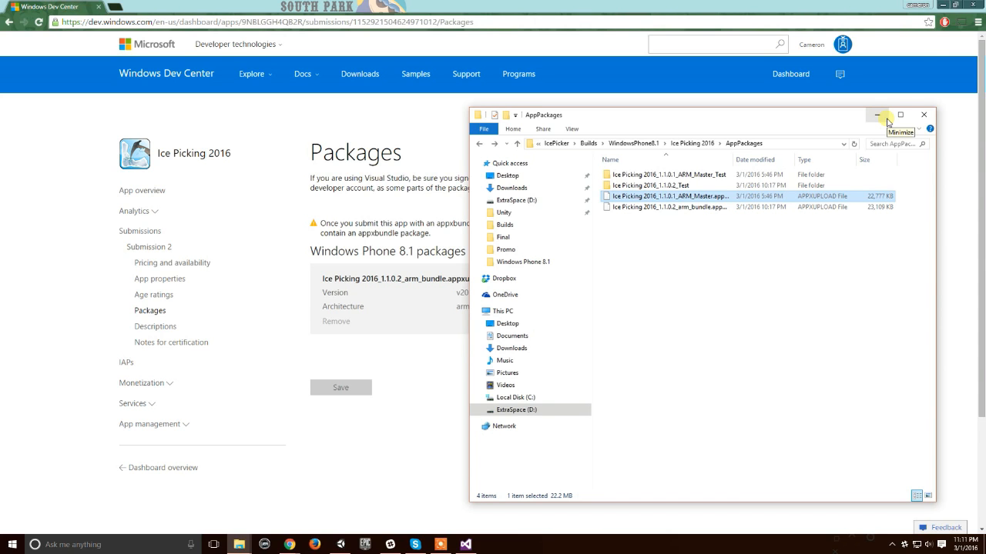
click(877, 116)
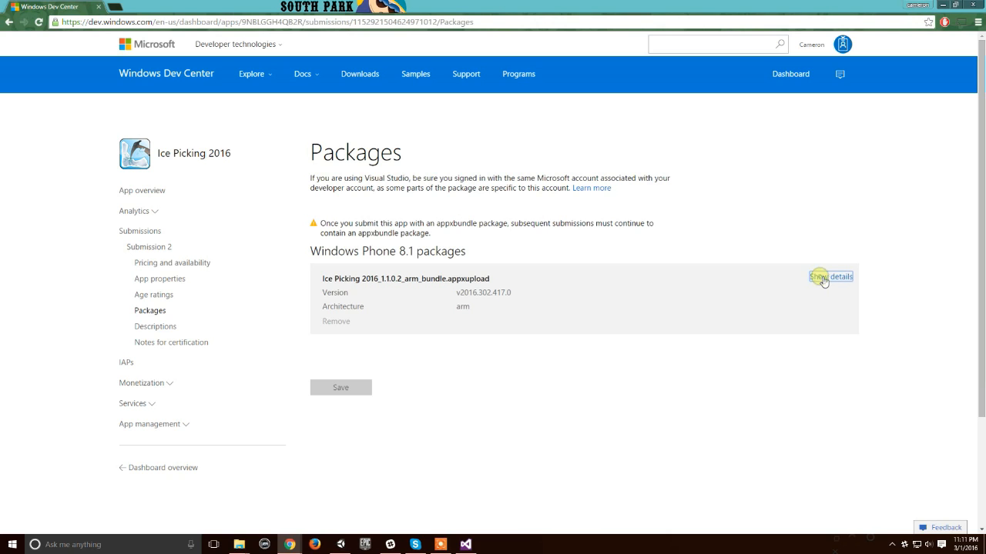
click(830, 277)
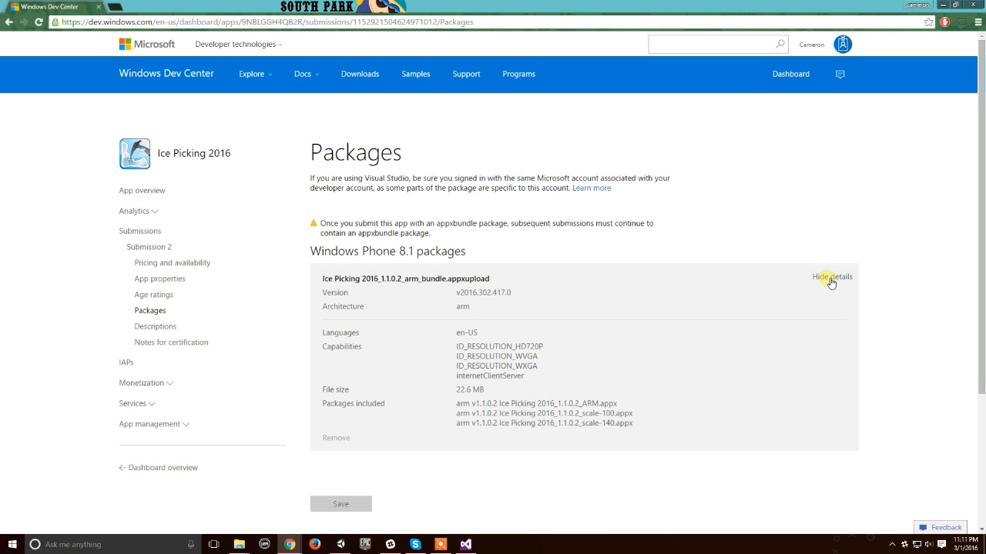
Step: Reopen Submission 2 from the Submissions list, look over its sections and return to the list
click(151, 233)
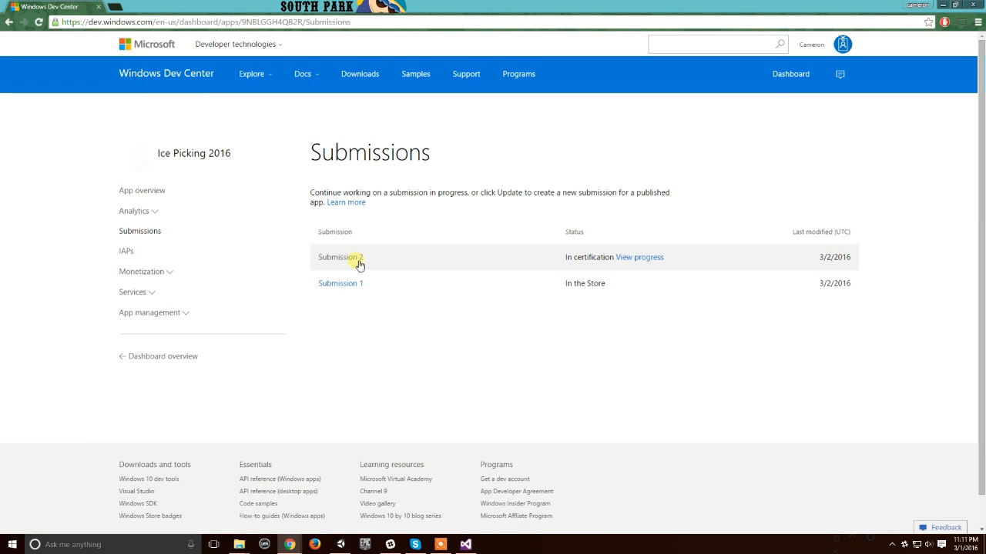
click(347, 261)
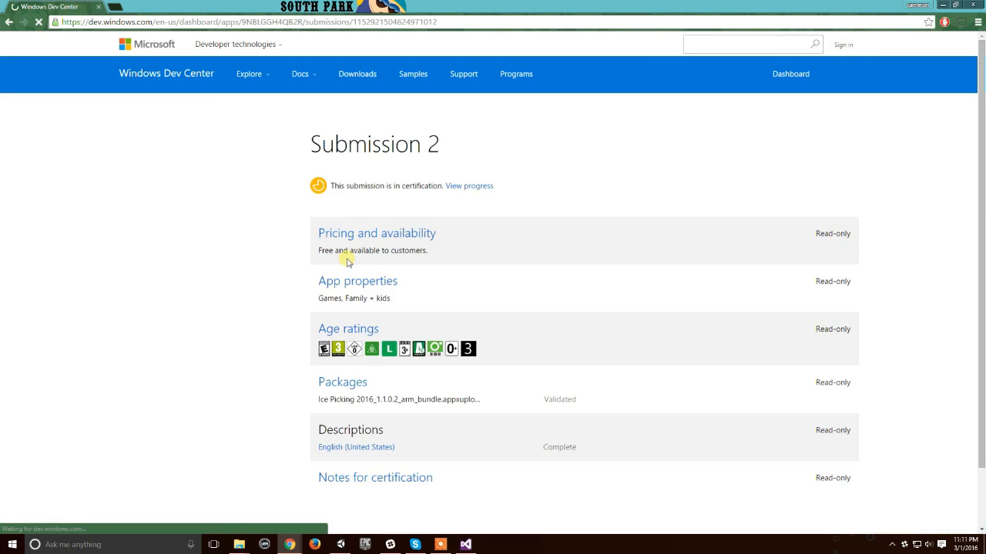
scroll(346, 255, down, 3)
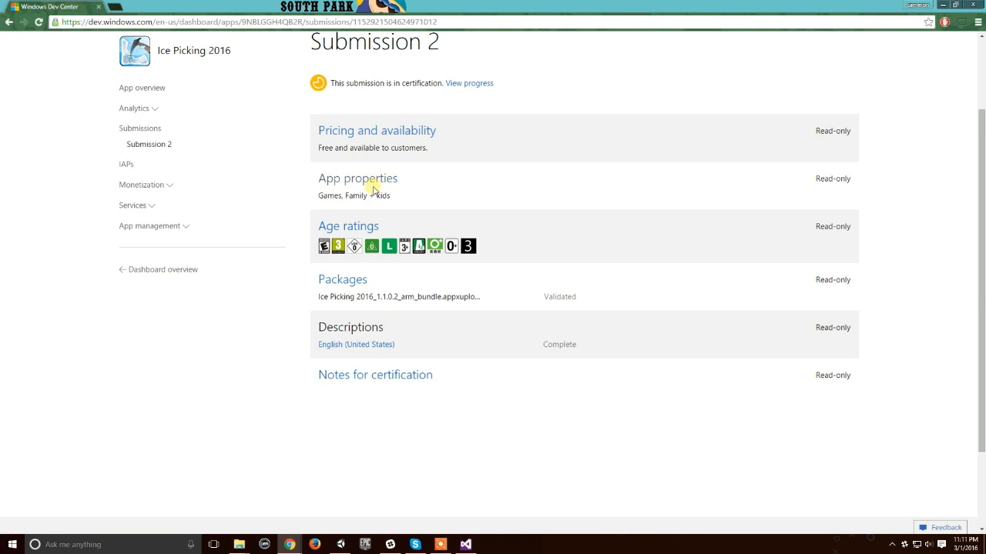
click(155, 132)
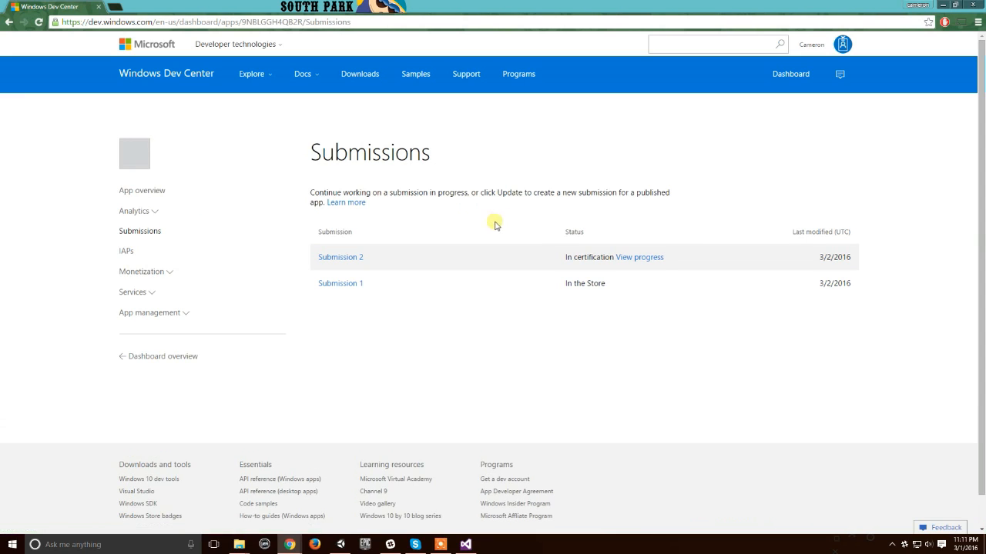
Step: View the certification progress of Submission 2 and examine its stages up to Publishing
click(643, 259)
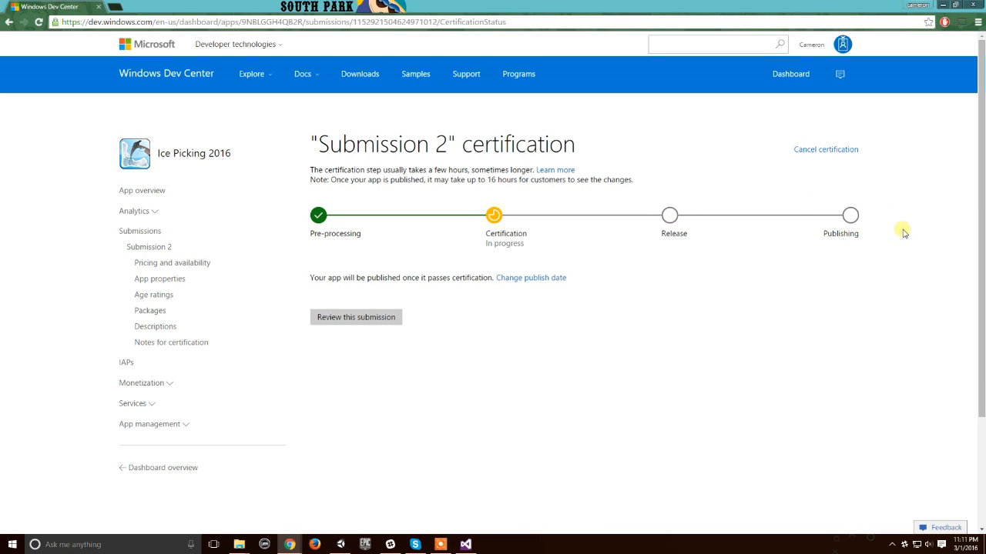
triple_click(905, 277)
click(851, 231)
Step: Open the App identity page for Ice Picking 2016 and find its Store URLs
click(166, 425)
scroll(300, 447, down, 1)
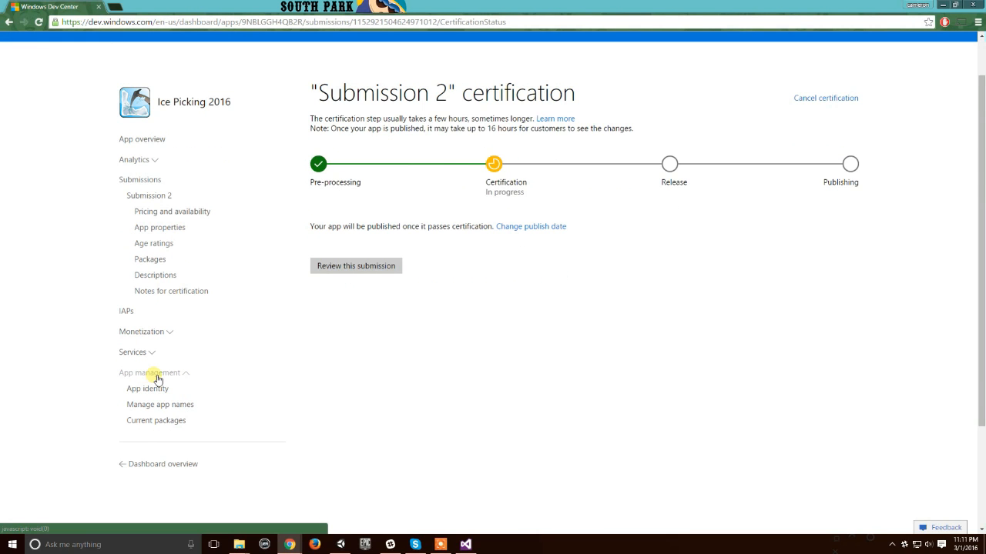
click(155, 392)
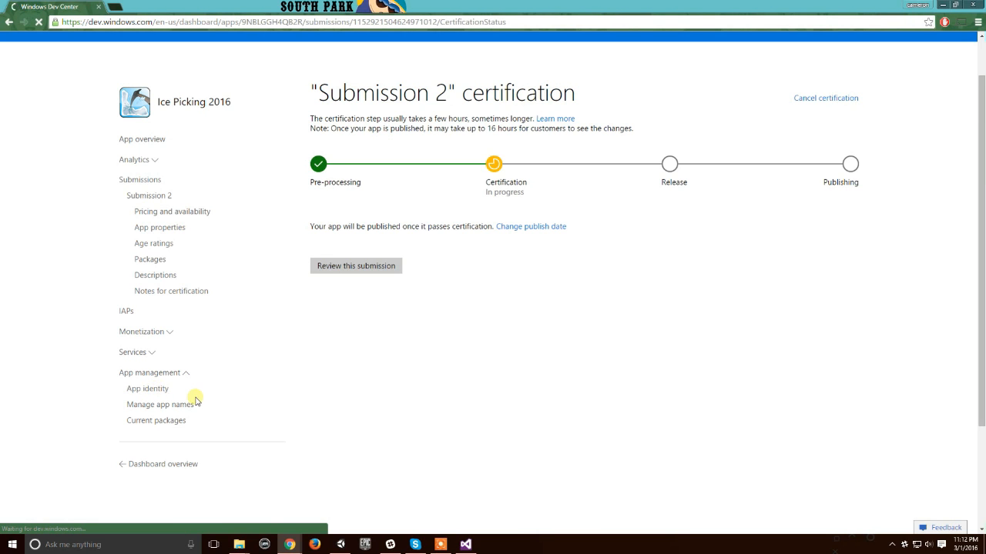
scroll(244, 336, down, 2)
scroll(244, 335, down, 2)
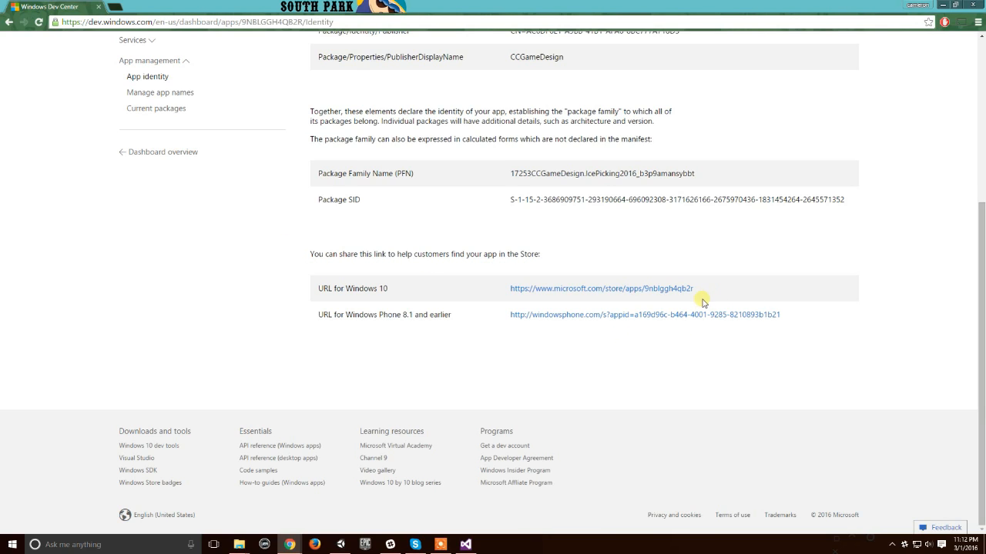
Step: Try the URL for Windows Phone 8.1 and earlier in a new tab, then close it and open the App overview
mouse_move(513, 315)
mouse_down()
mouse_move(797, 312)
mouse_move(506, 313)
mouse_up()
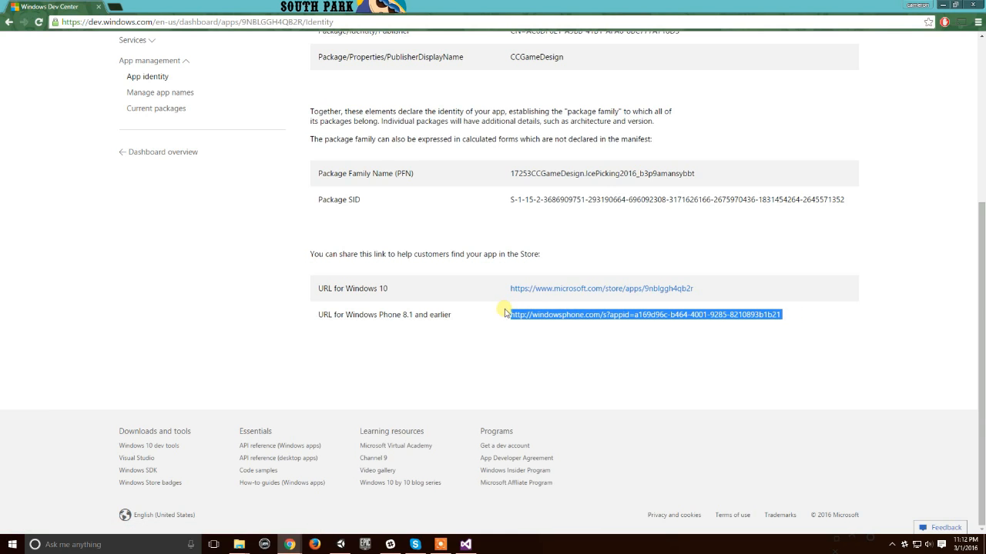
click(116, 7)
key(ctrl+v)
key(Return)
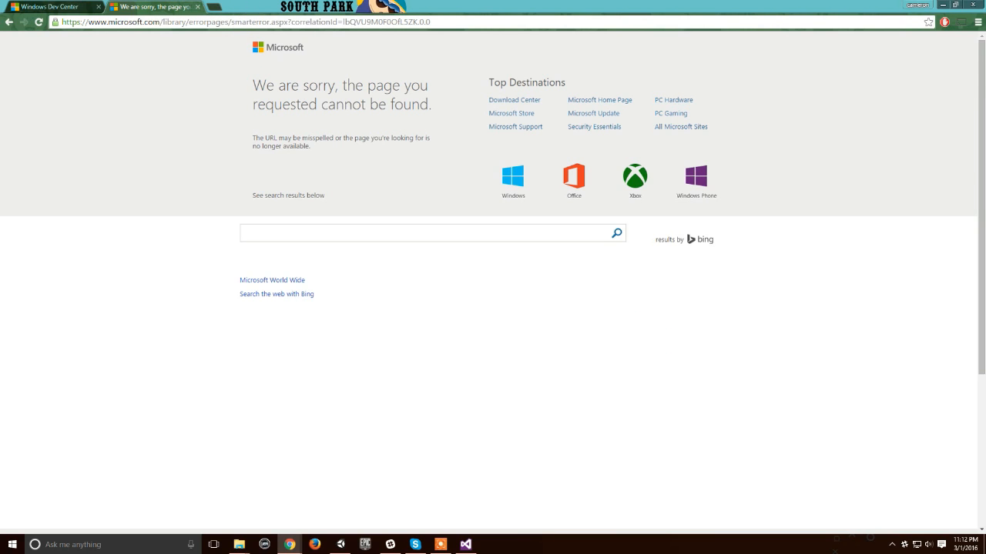
click(197, 6)
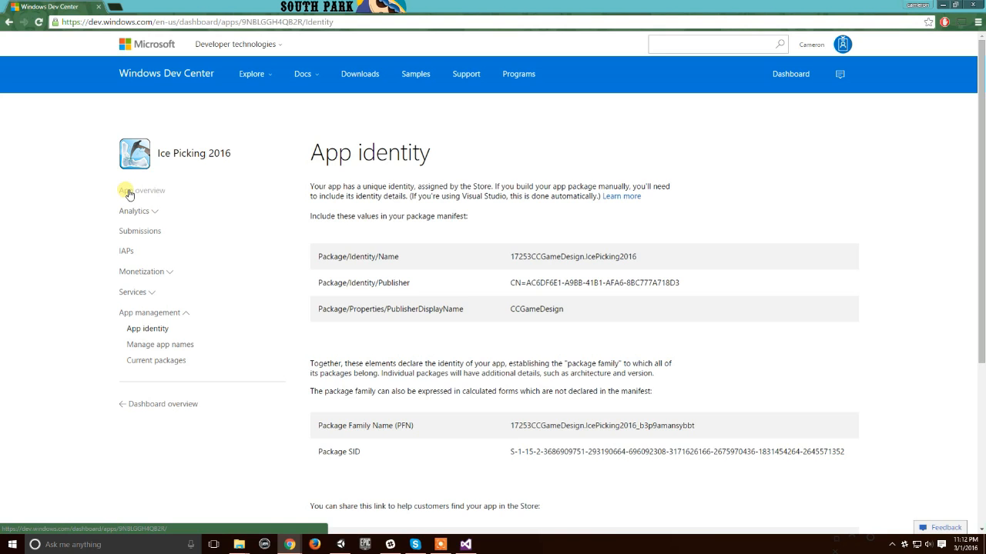
click(129, 193)
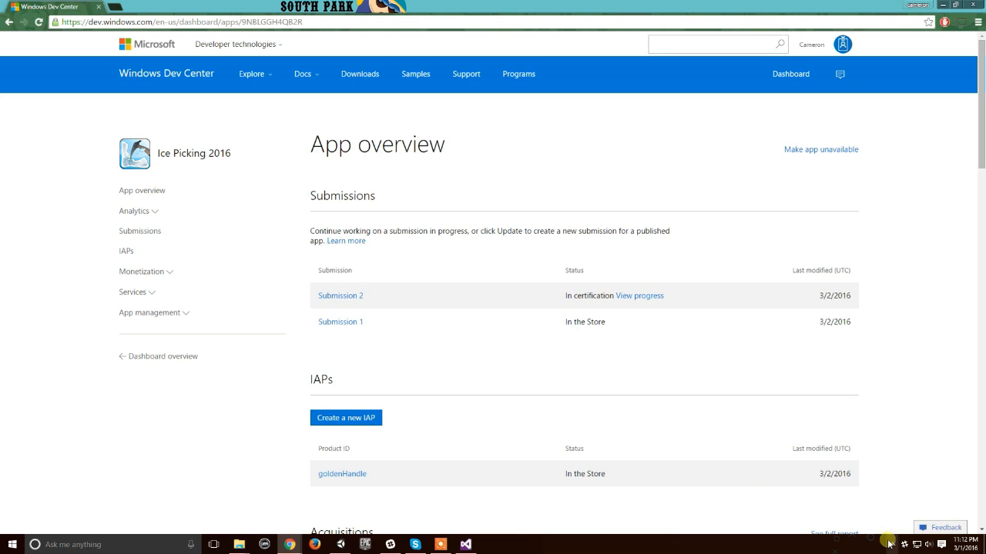
click(440, 544)
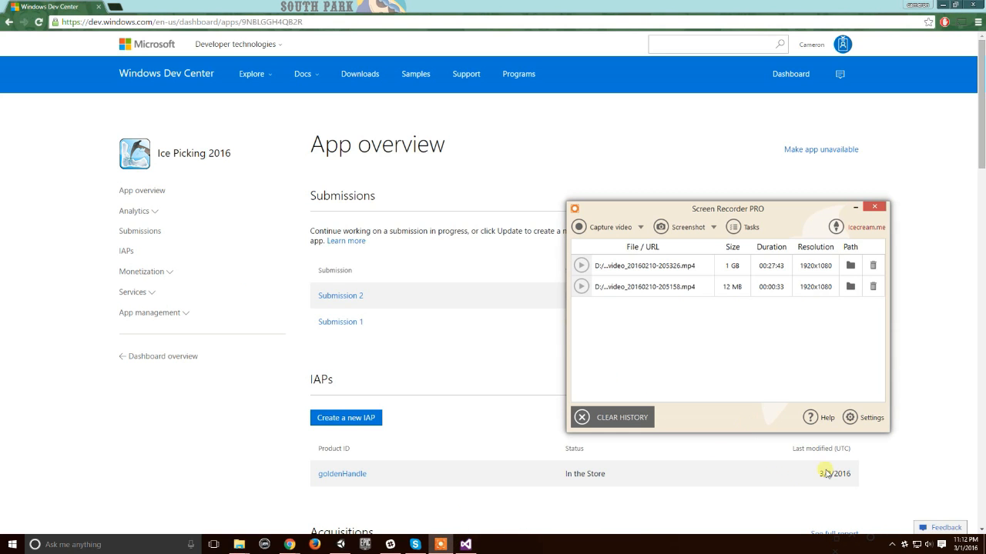
click(892, 544)
click(861, 524)
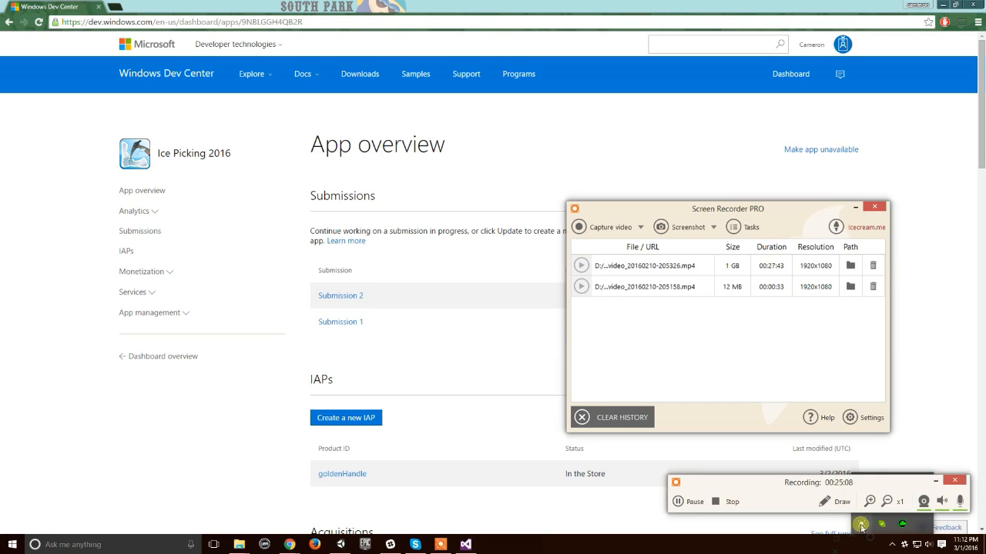